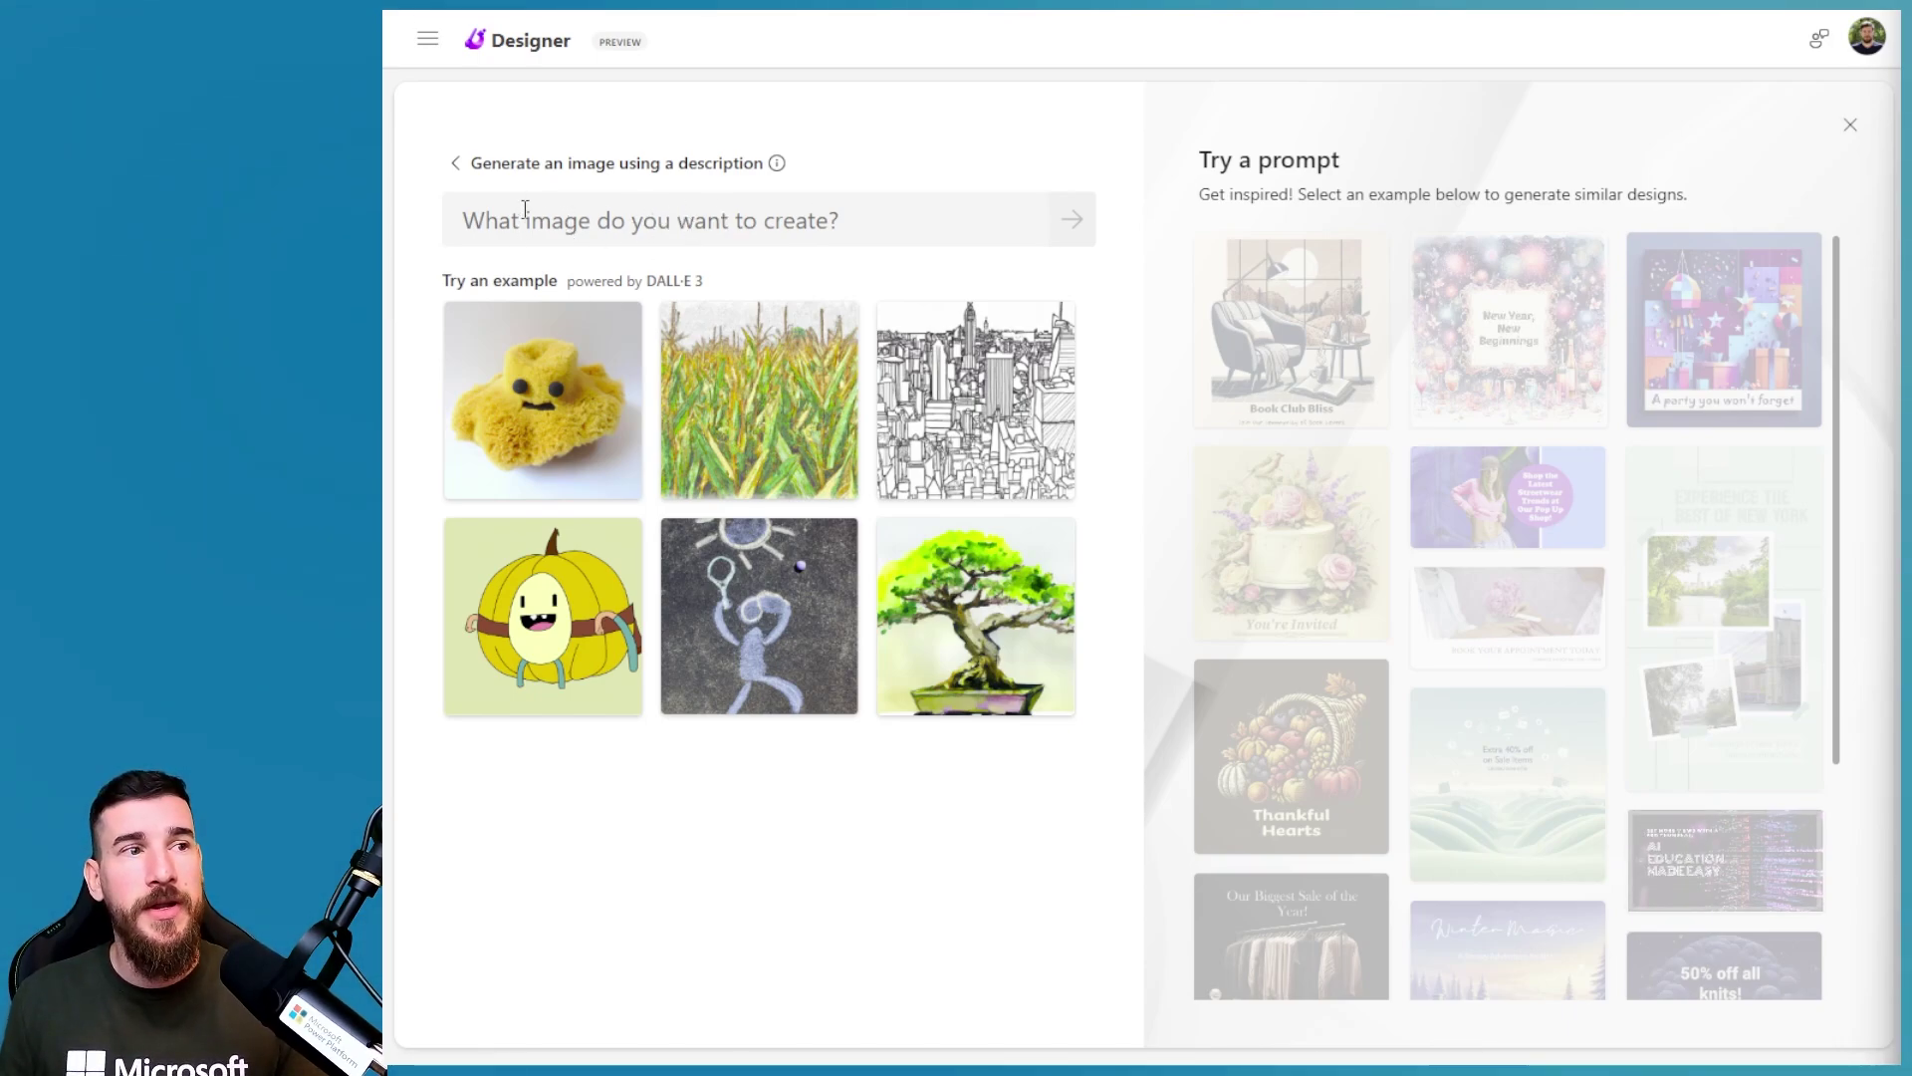
- Check the image generation option inside the design creator and return to the Designer home page
left_click(457, 163)
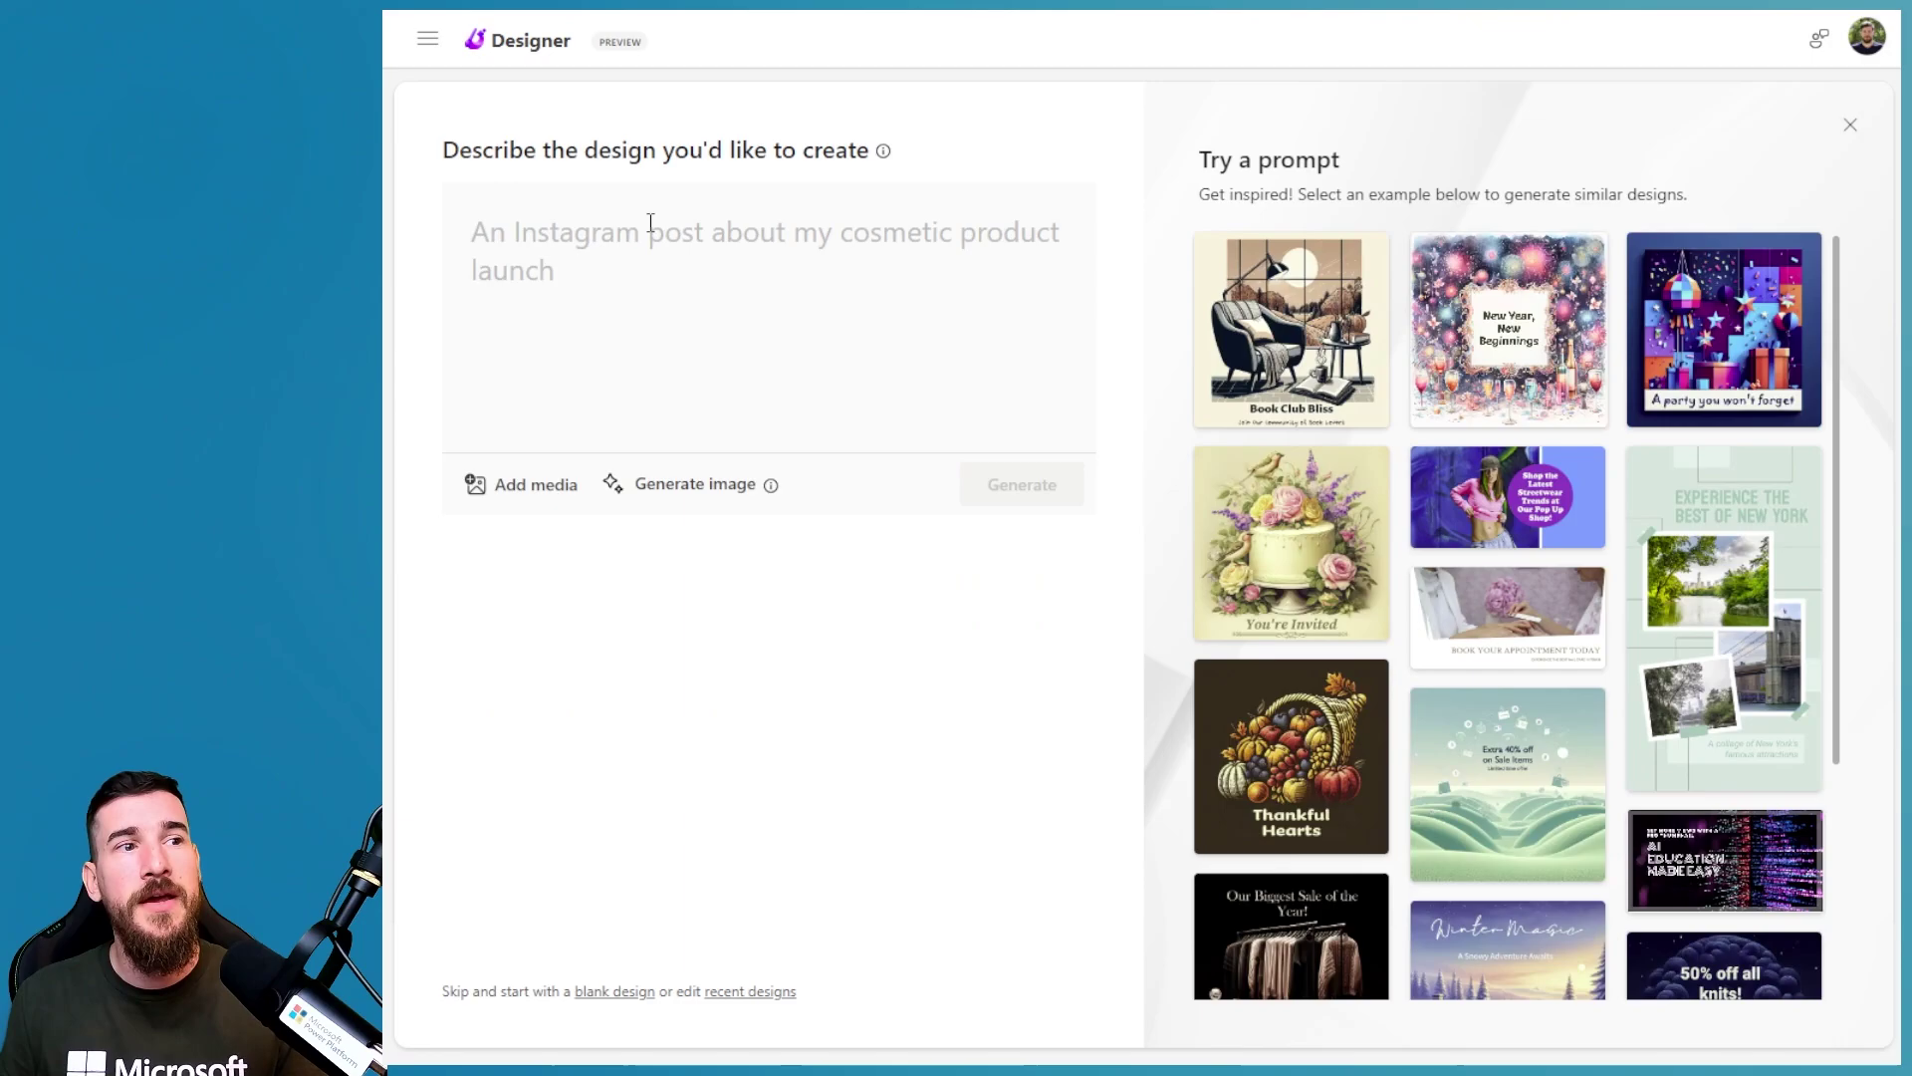
left_click(679, 488)
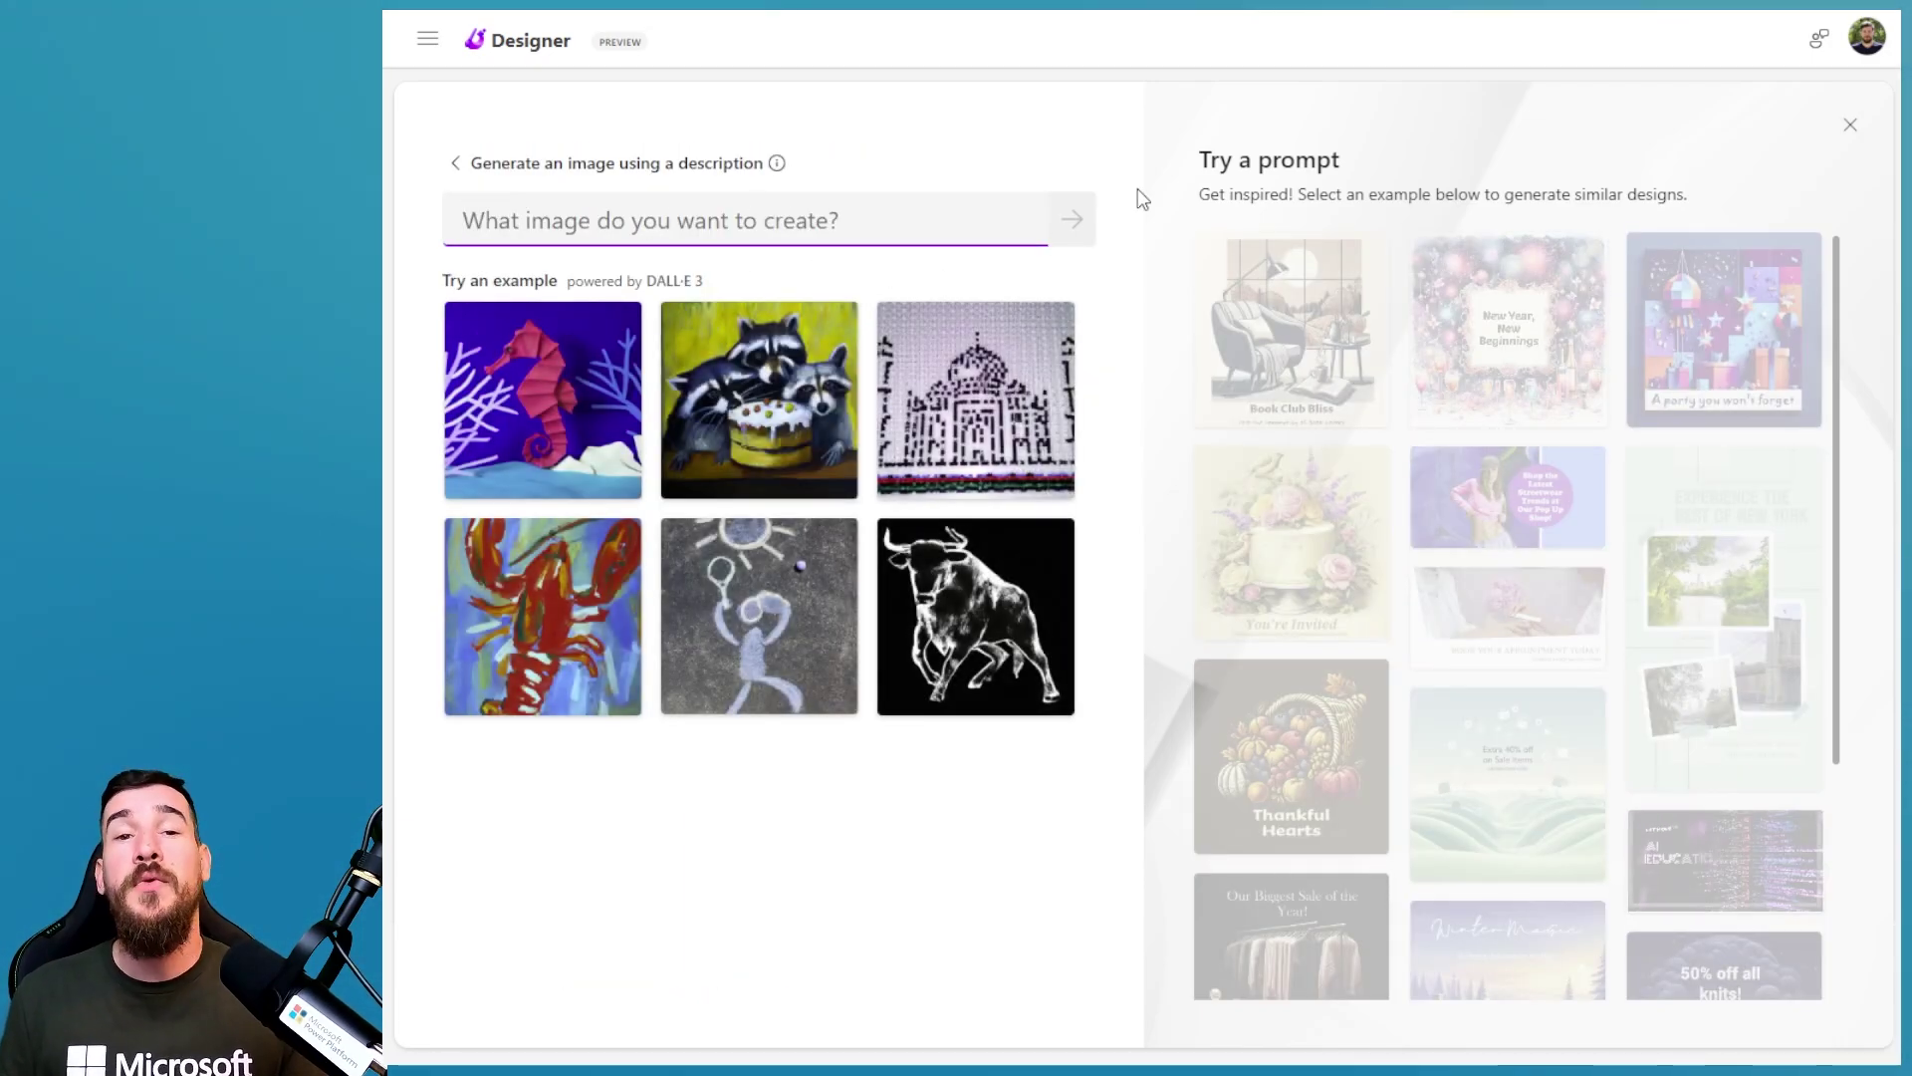
left_click(523, 48)
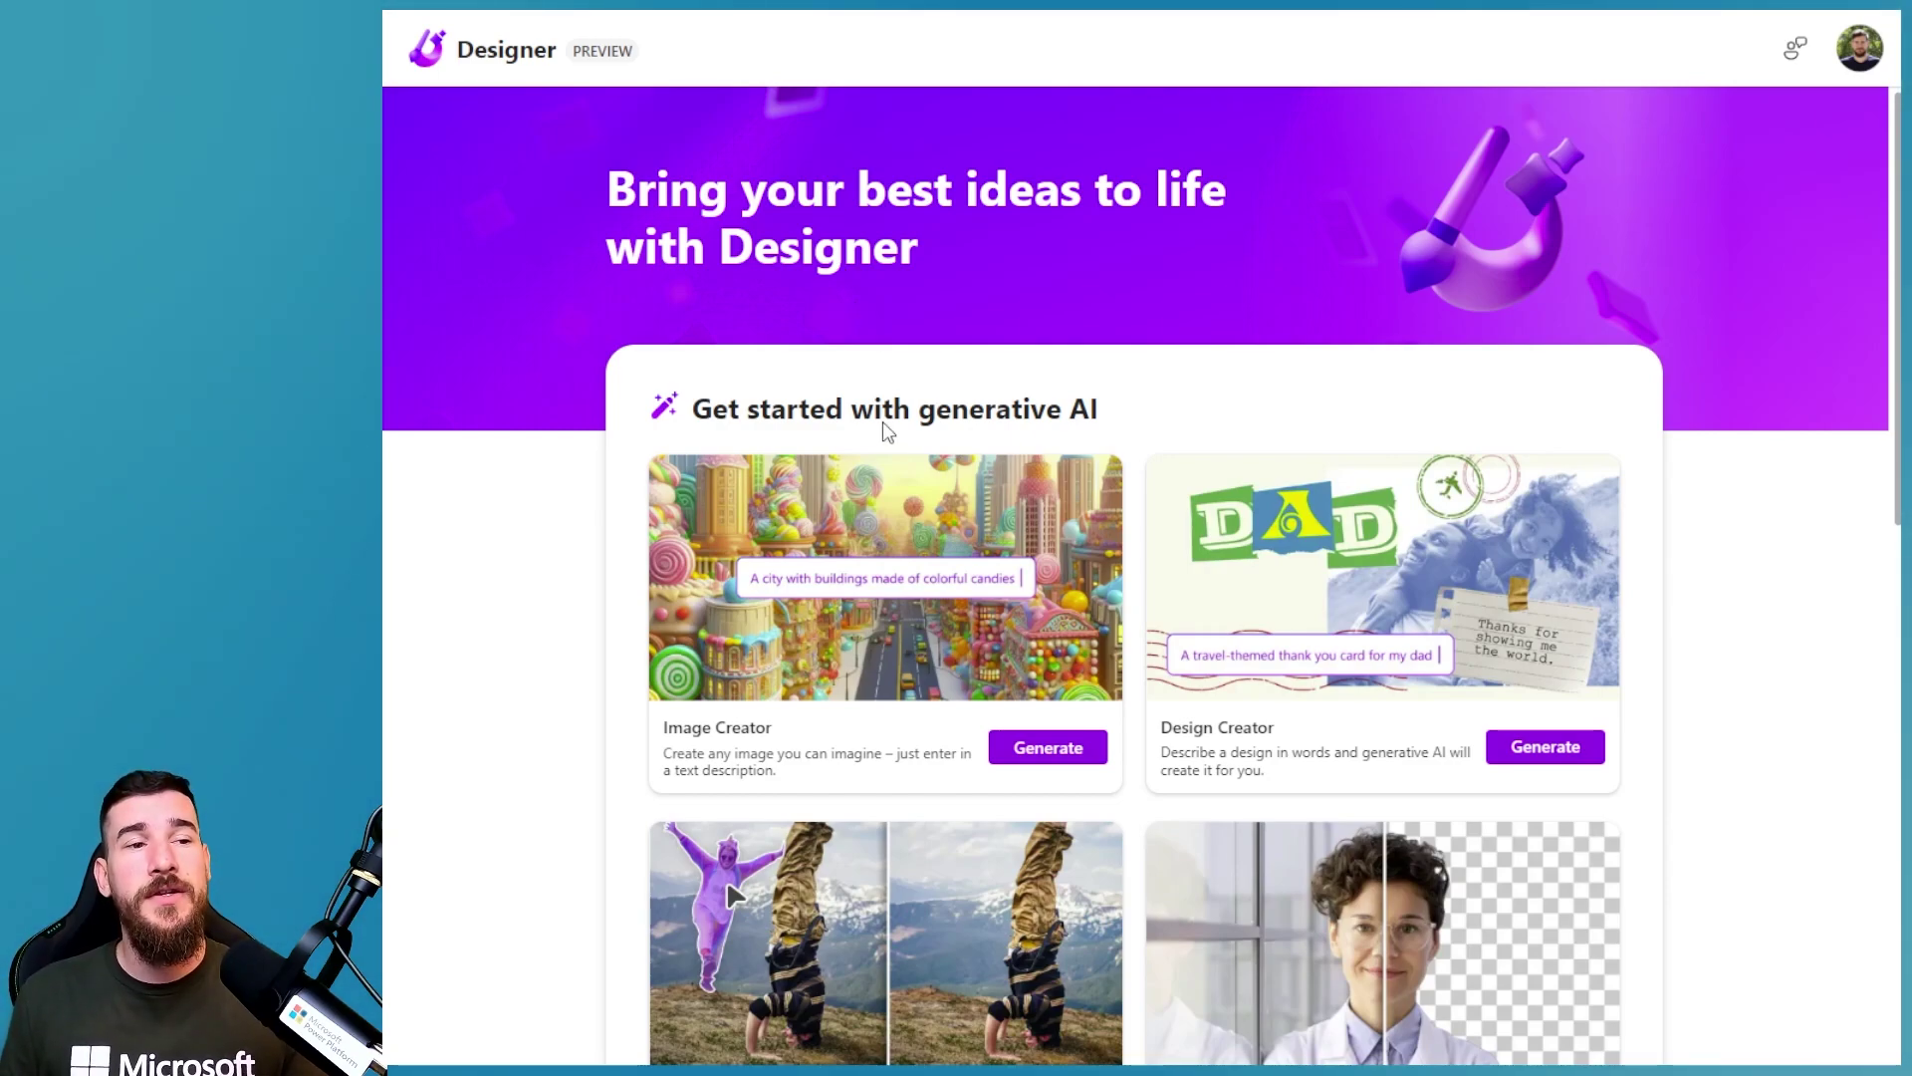
- Browse the generative AI tools on the Designer home page, from Image Creator to Brand Kit Creator
scroll(886, 431, "down", 7)
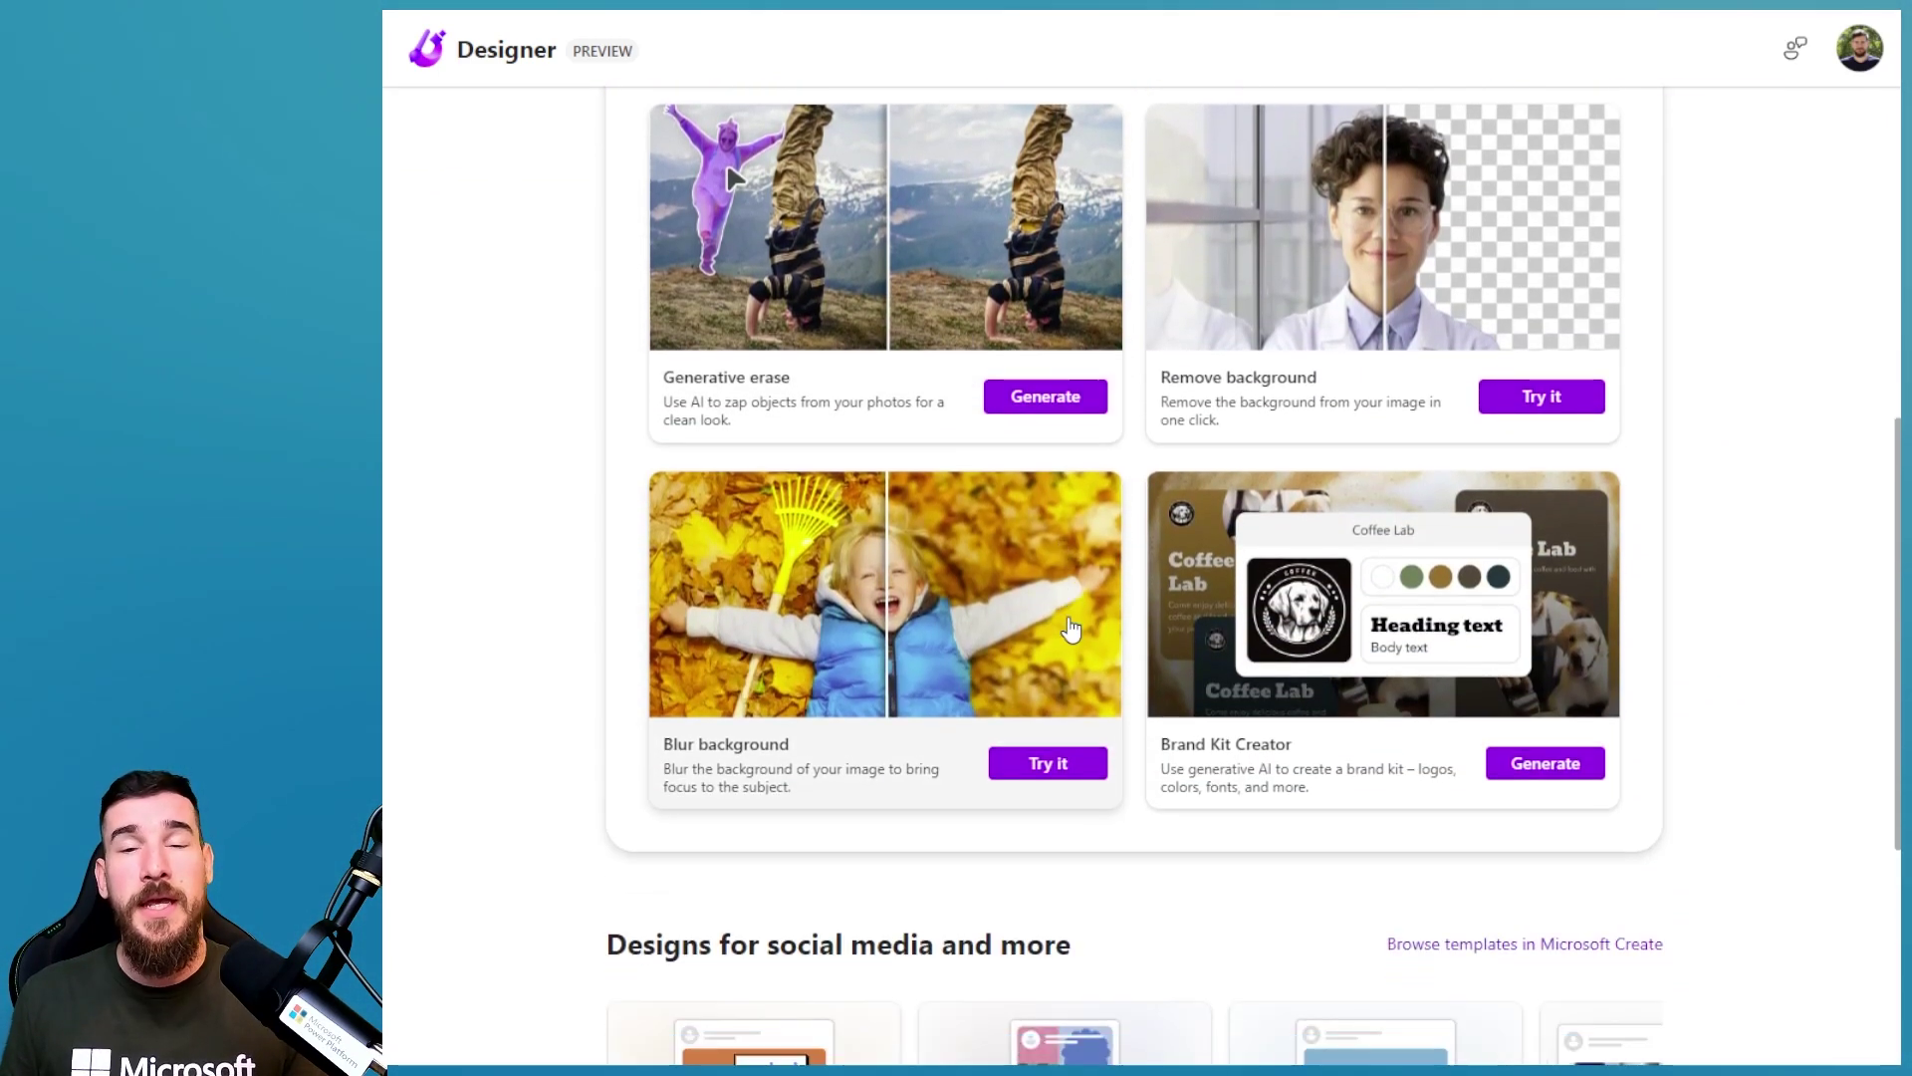
scroll(1036, 608, "up", 5)
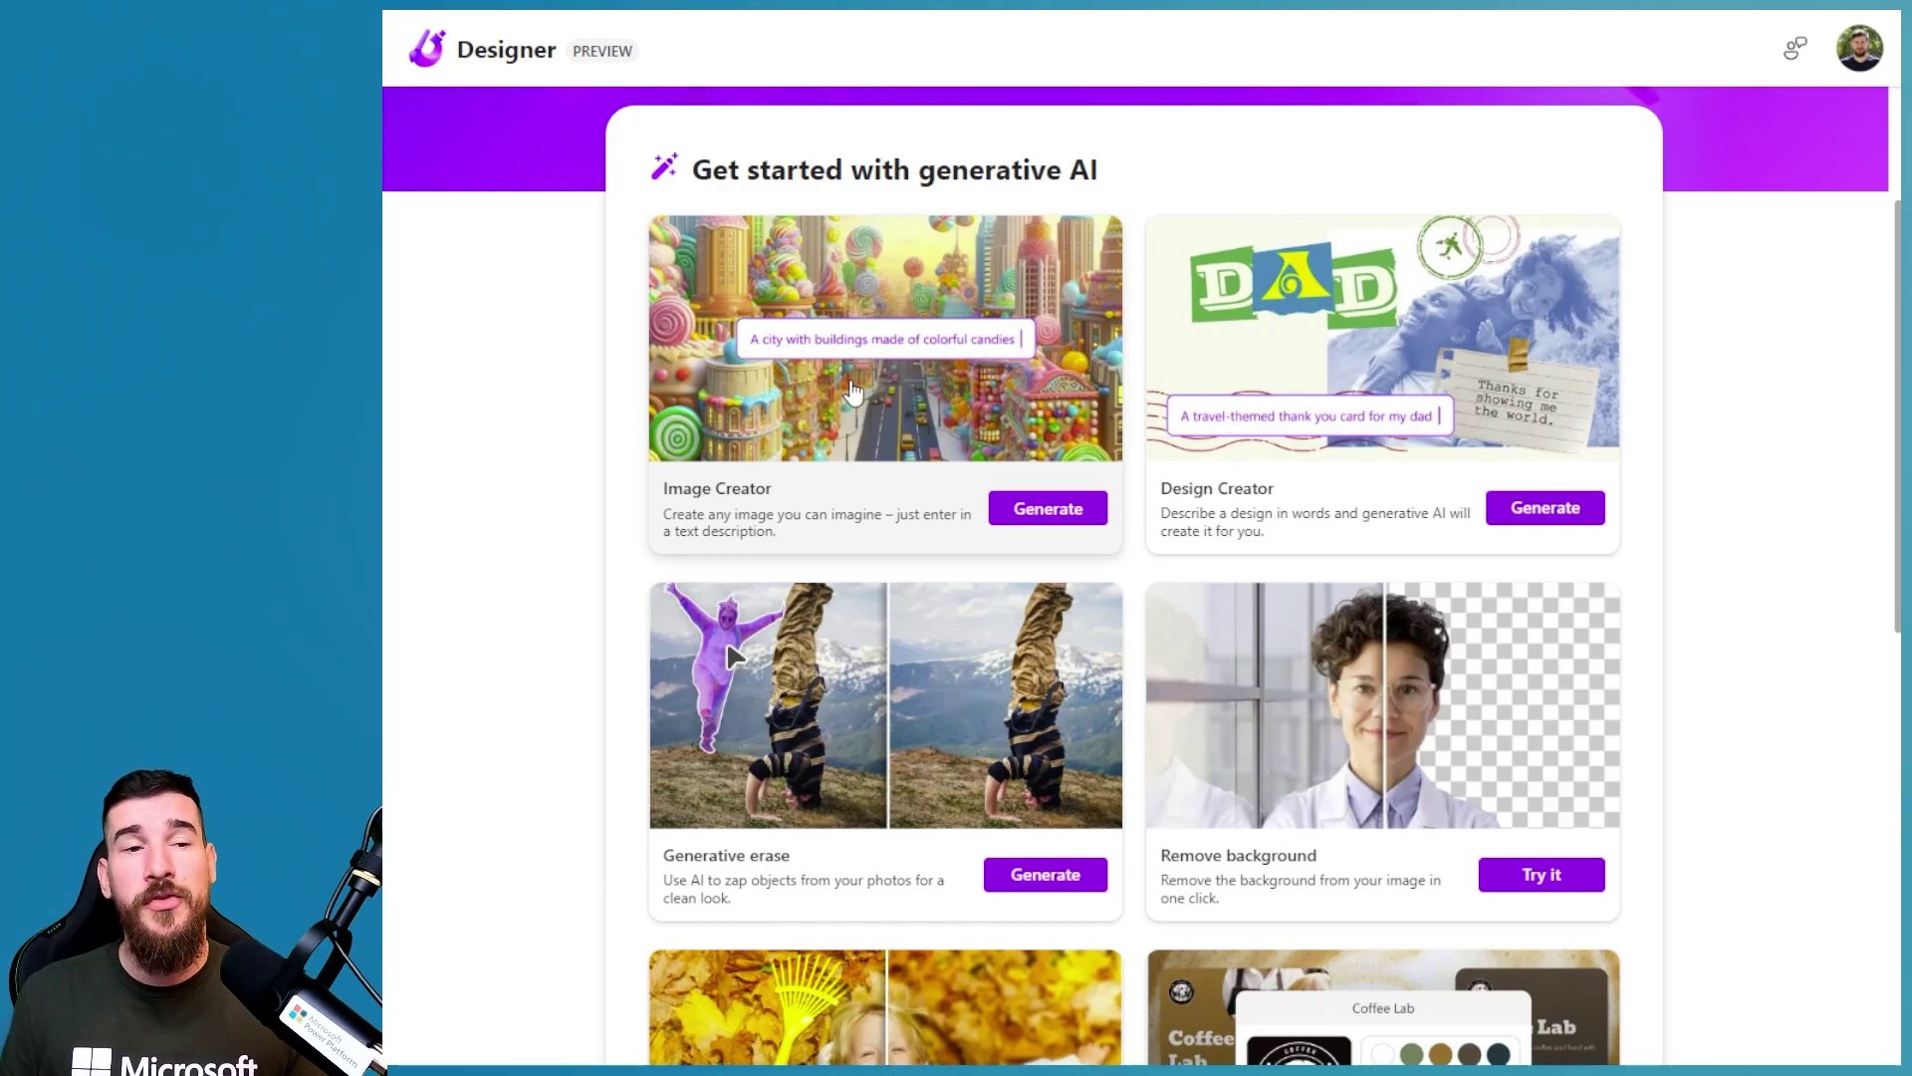
scroll(1056, 448, "down", 3)
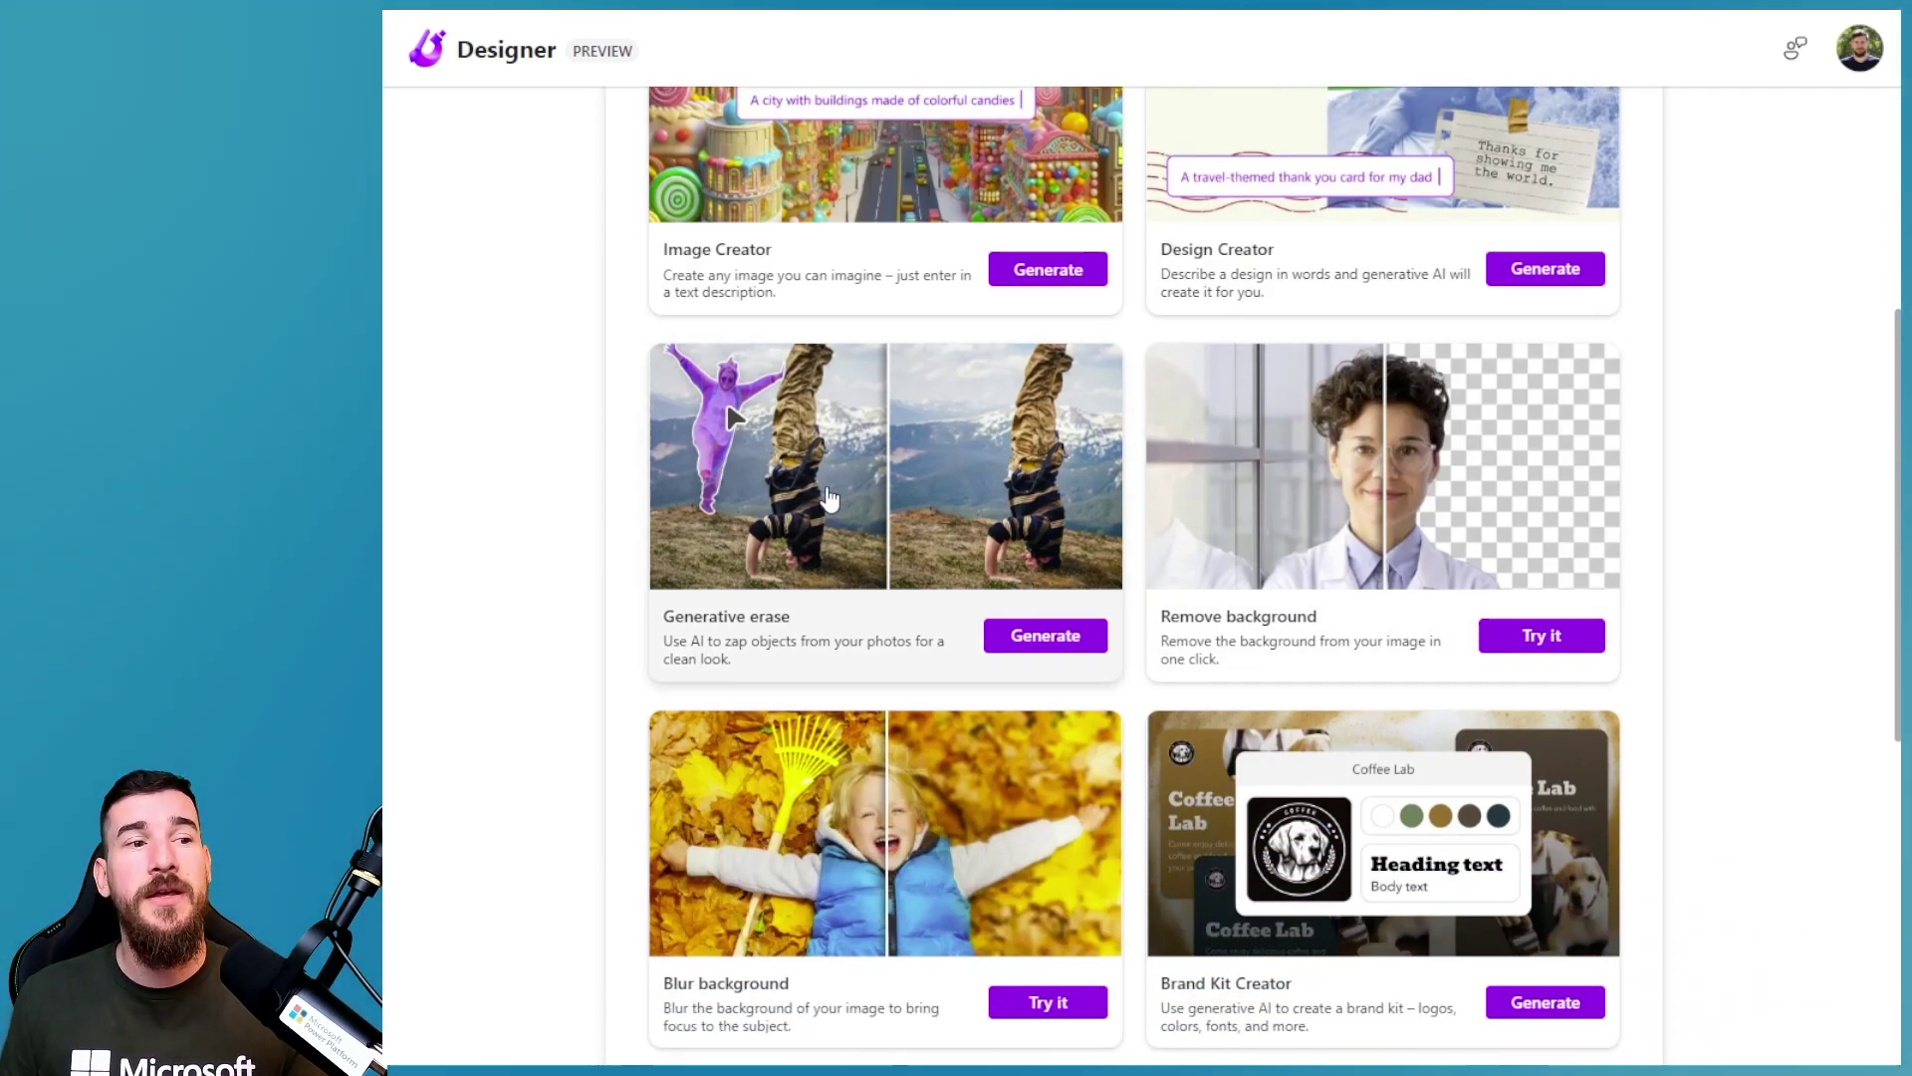
scroll(939, 499, "down", 1)
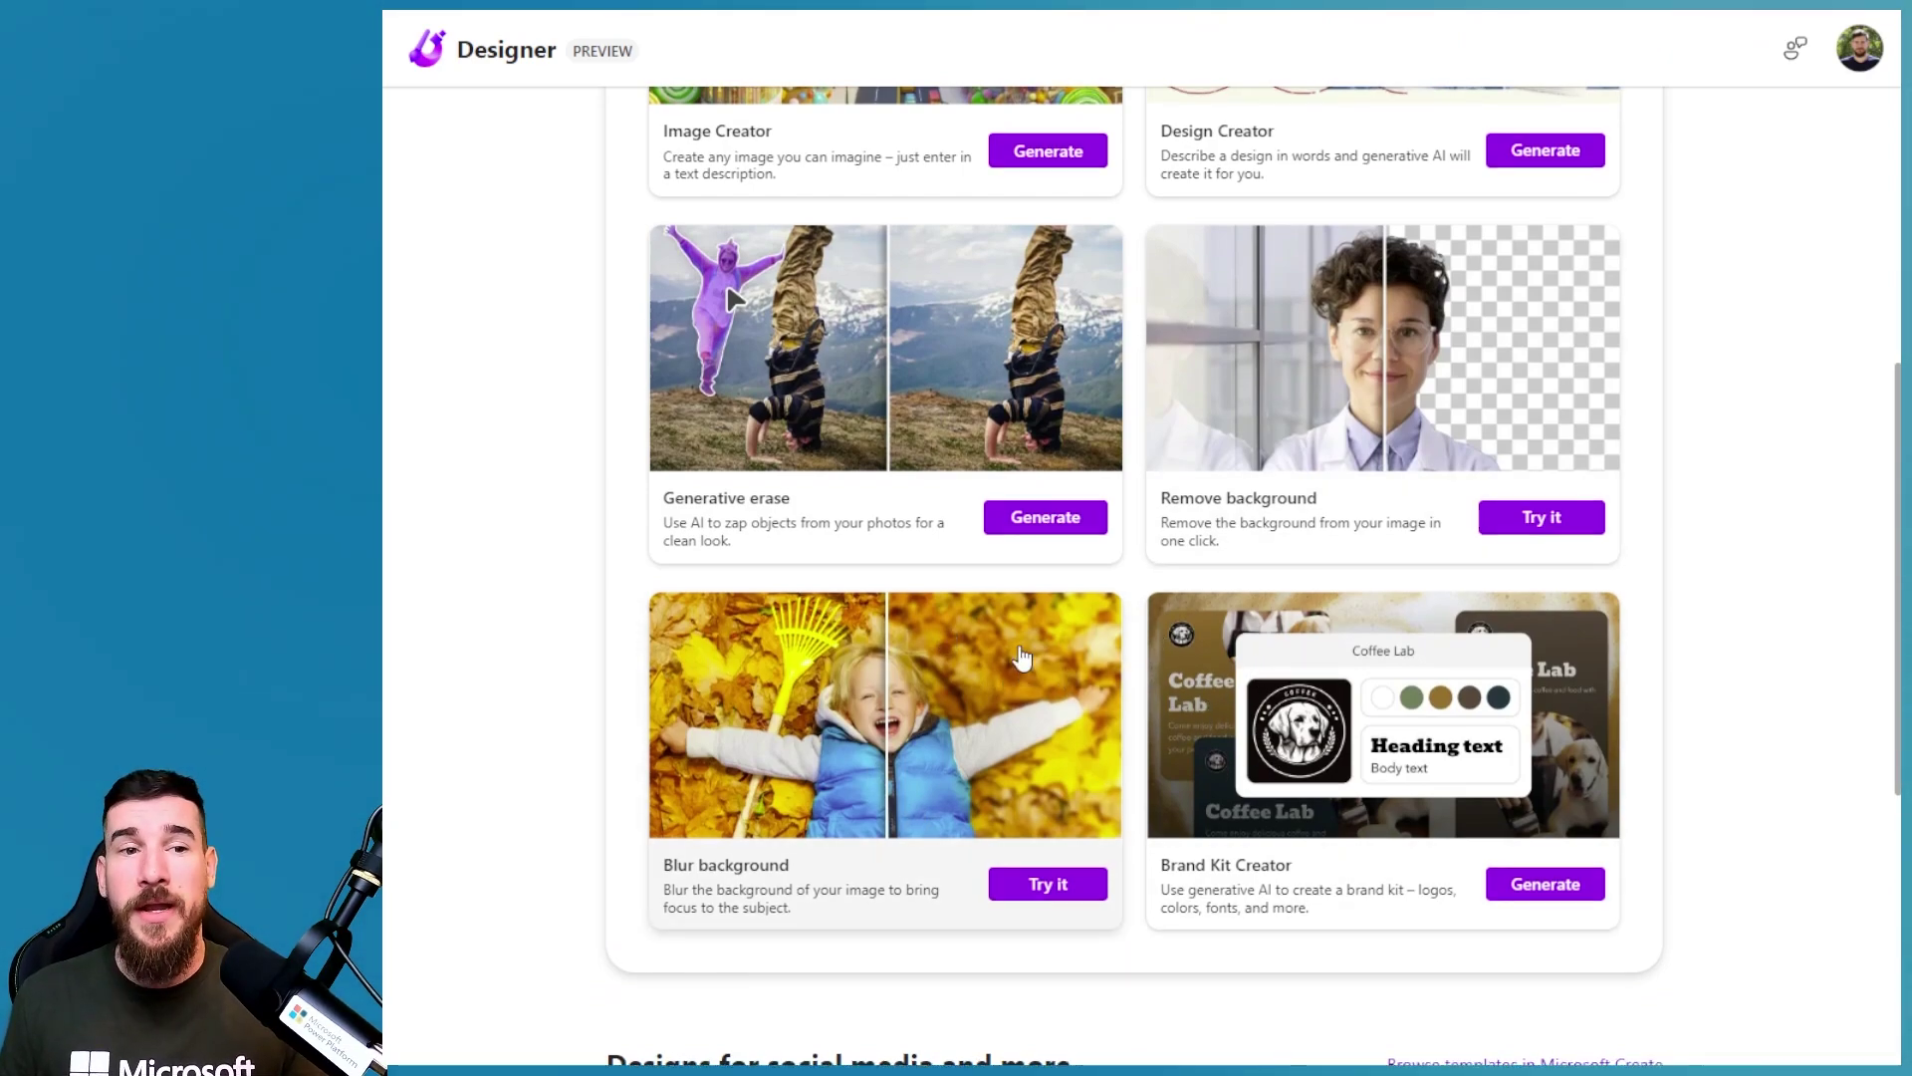
scroll(1021, 657, "up", 5)
scroll(1021, 657, "up", 1)
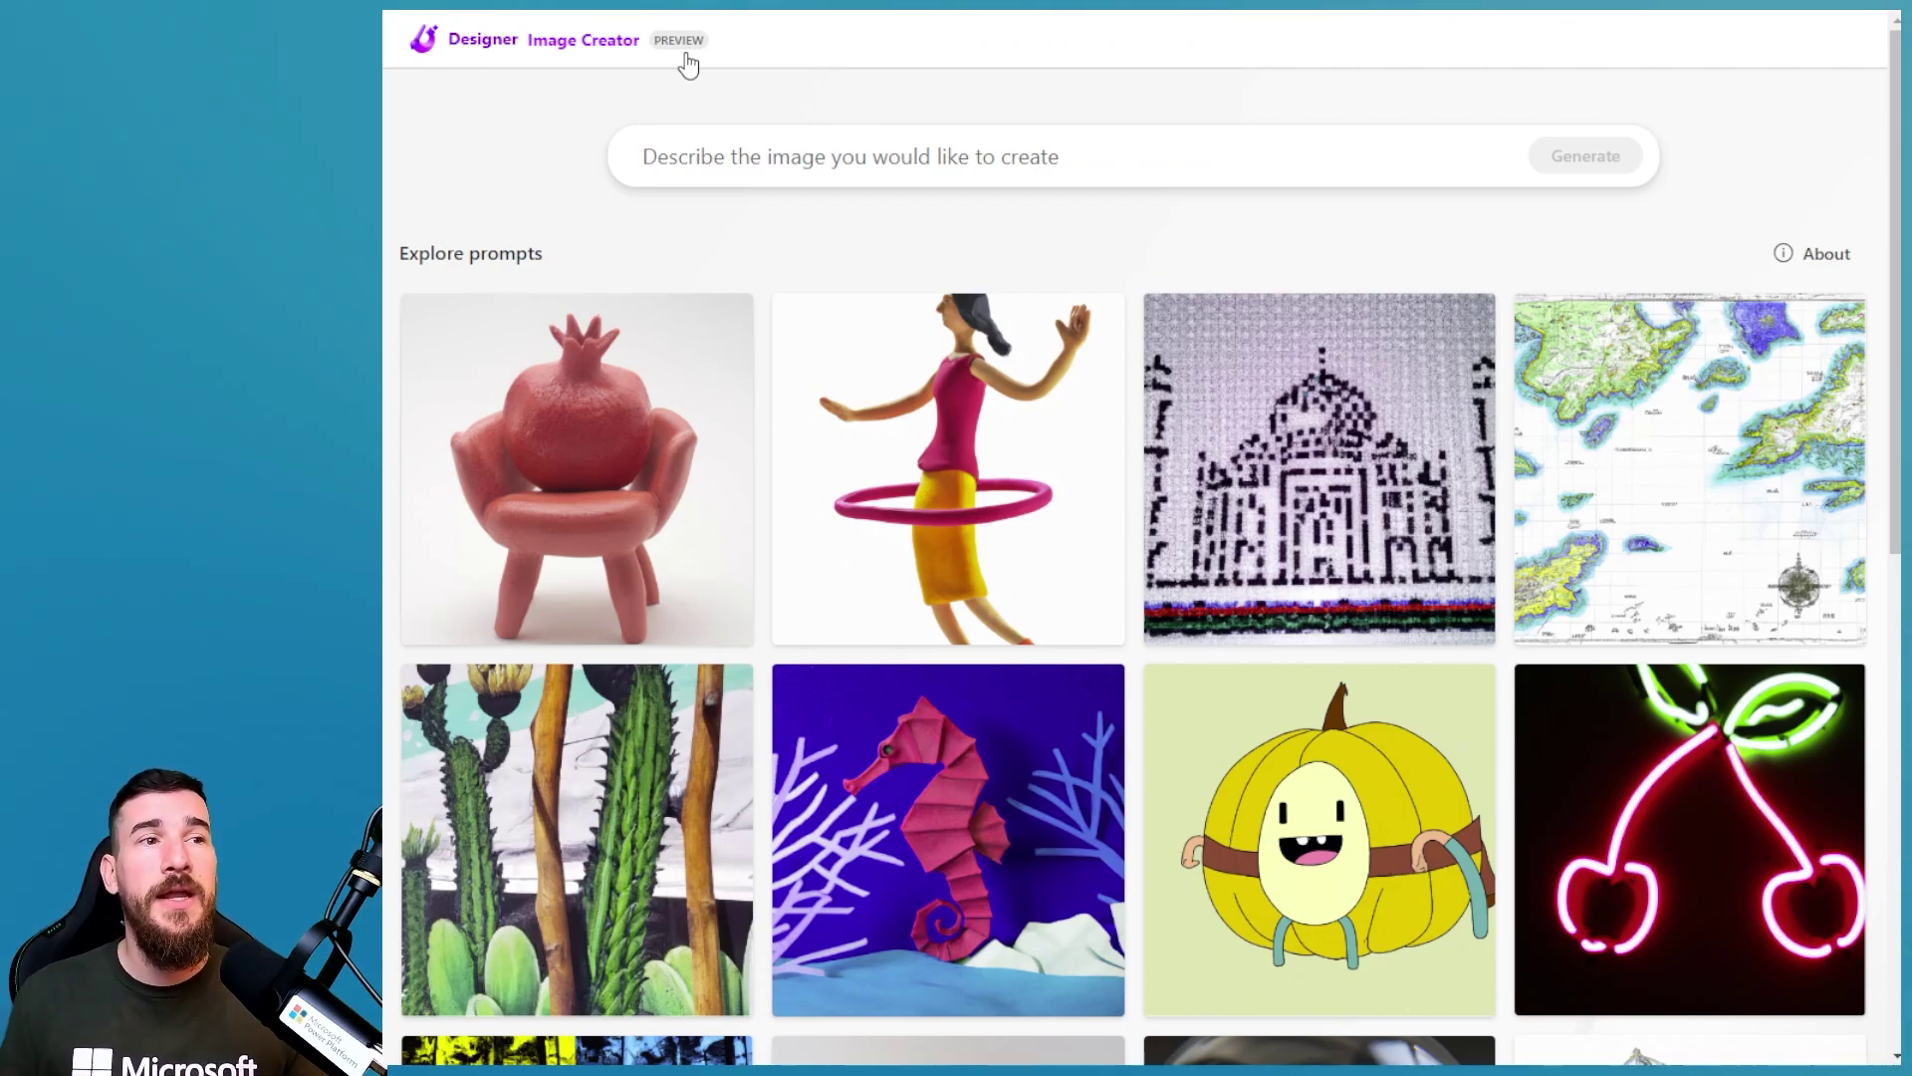
- Activate Image Creator's description box and switch to the blog article's section with the example 3D cartoon prompt
left_click(803, 154)
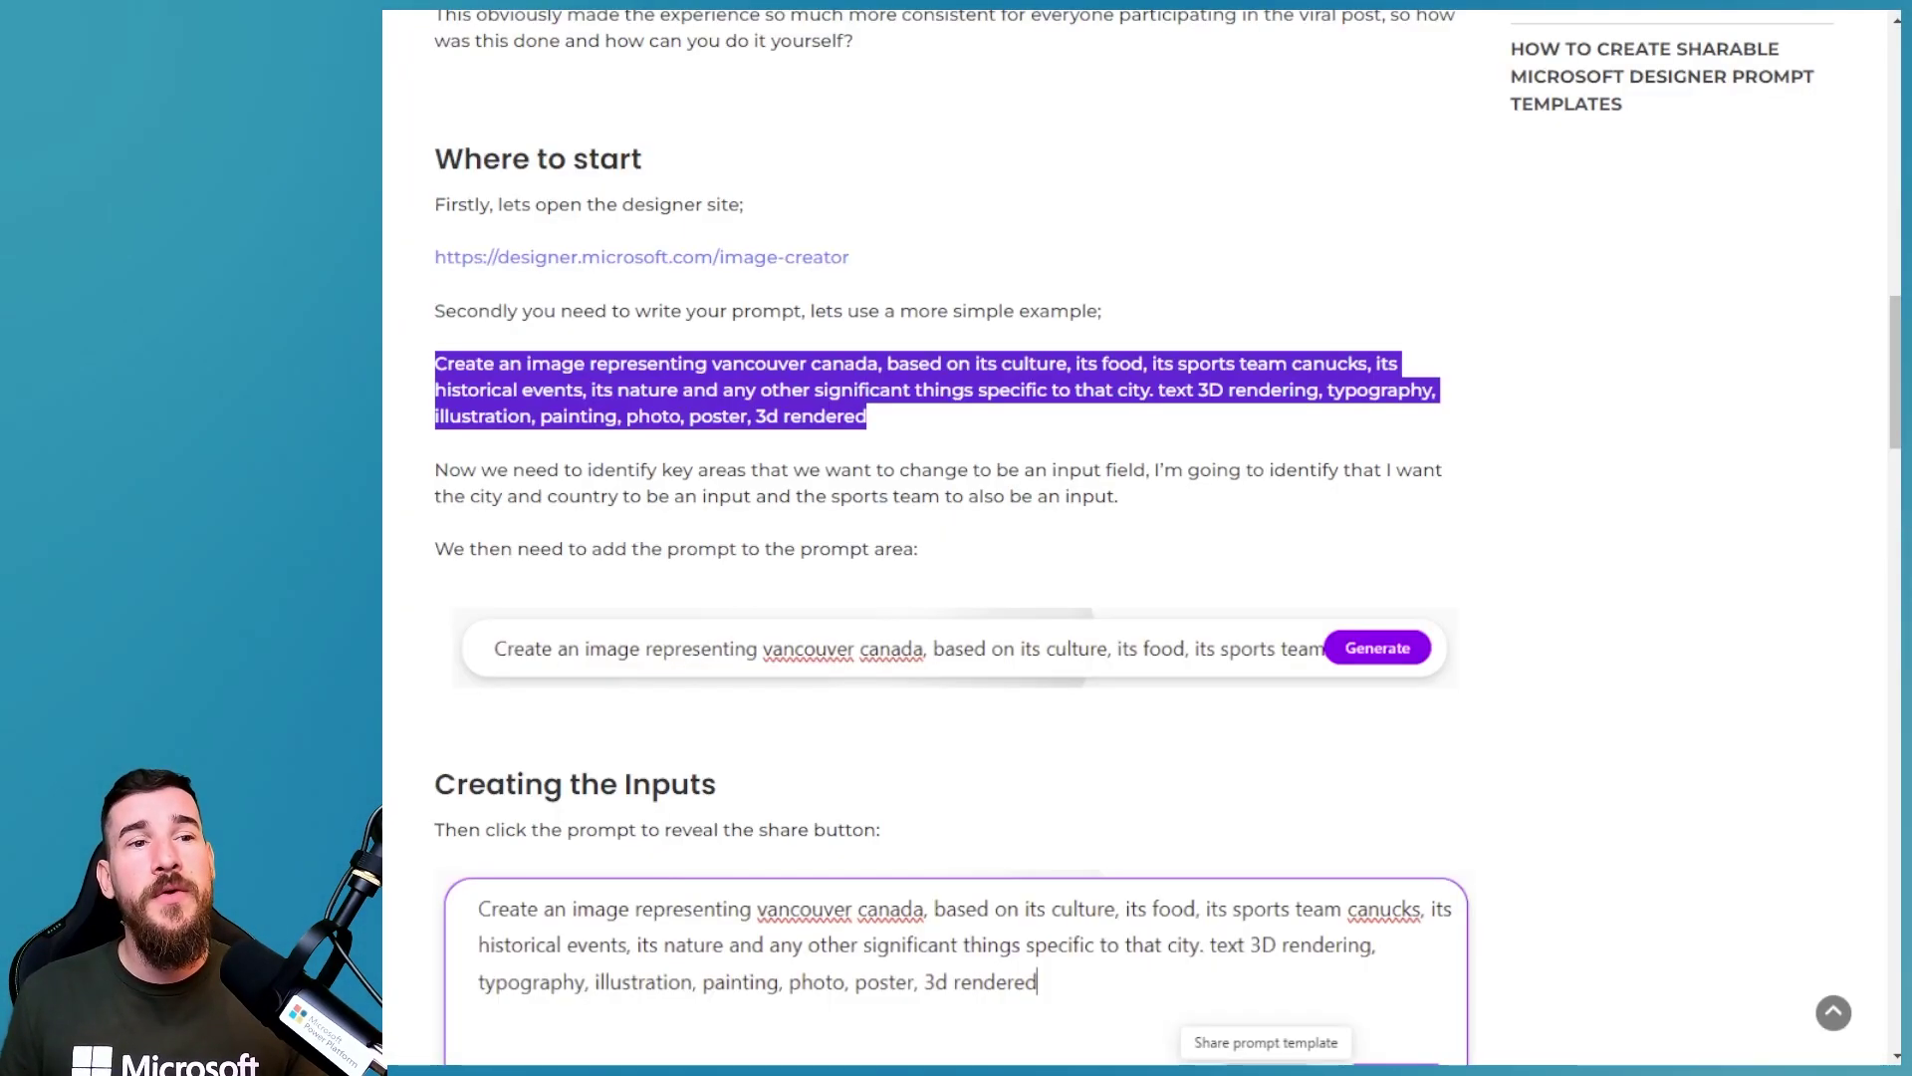
left_click(947, 267)
scroll(947, 267, "up", 7)
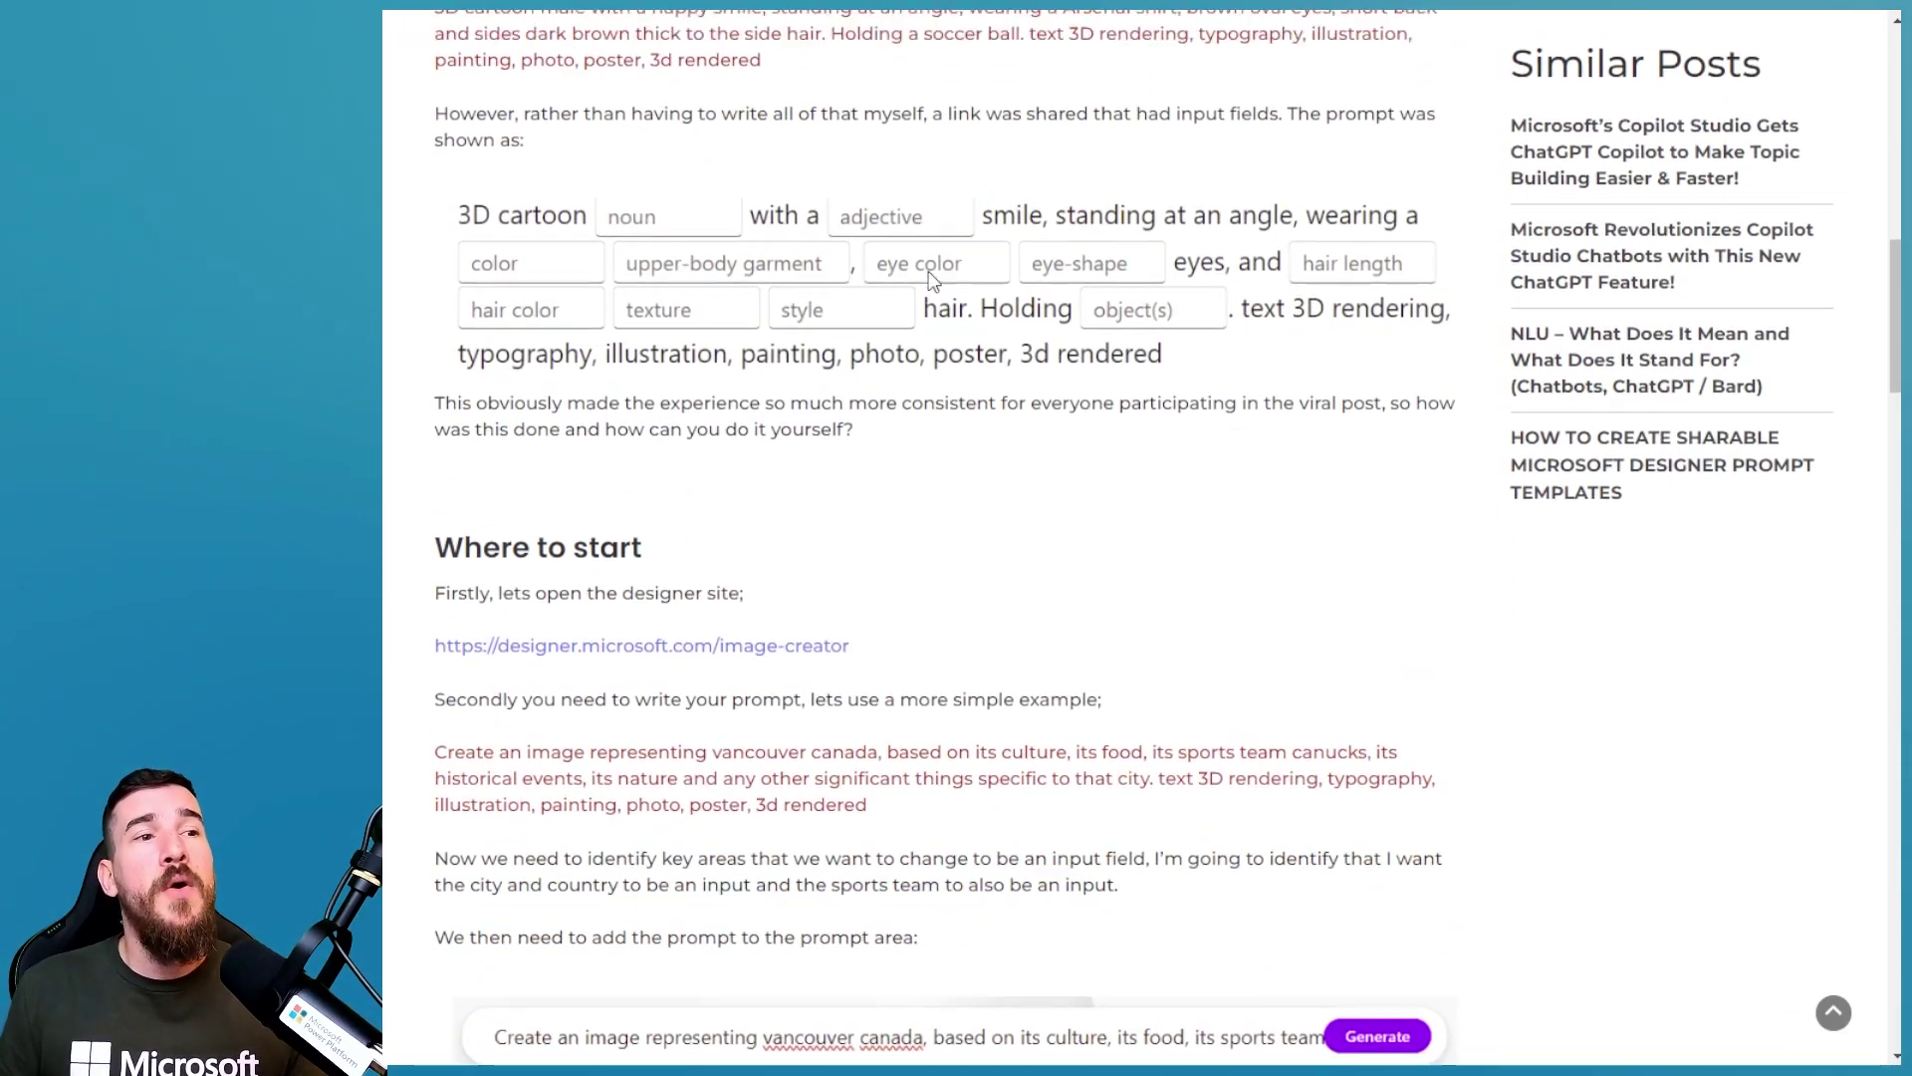
scroll(685, 311, "down", 1)
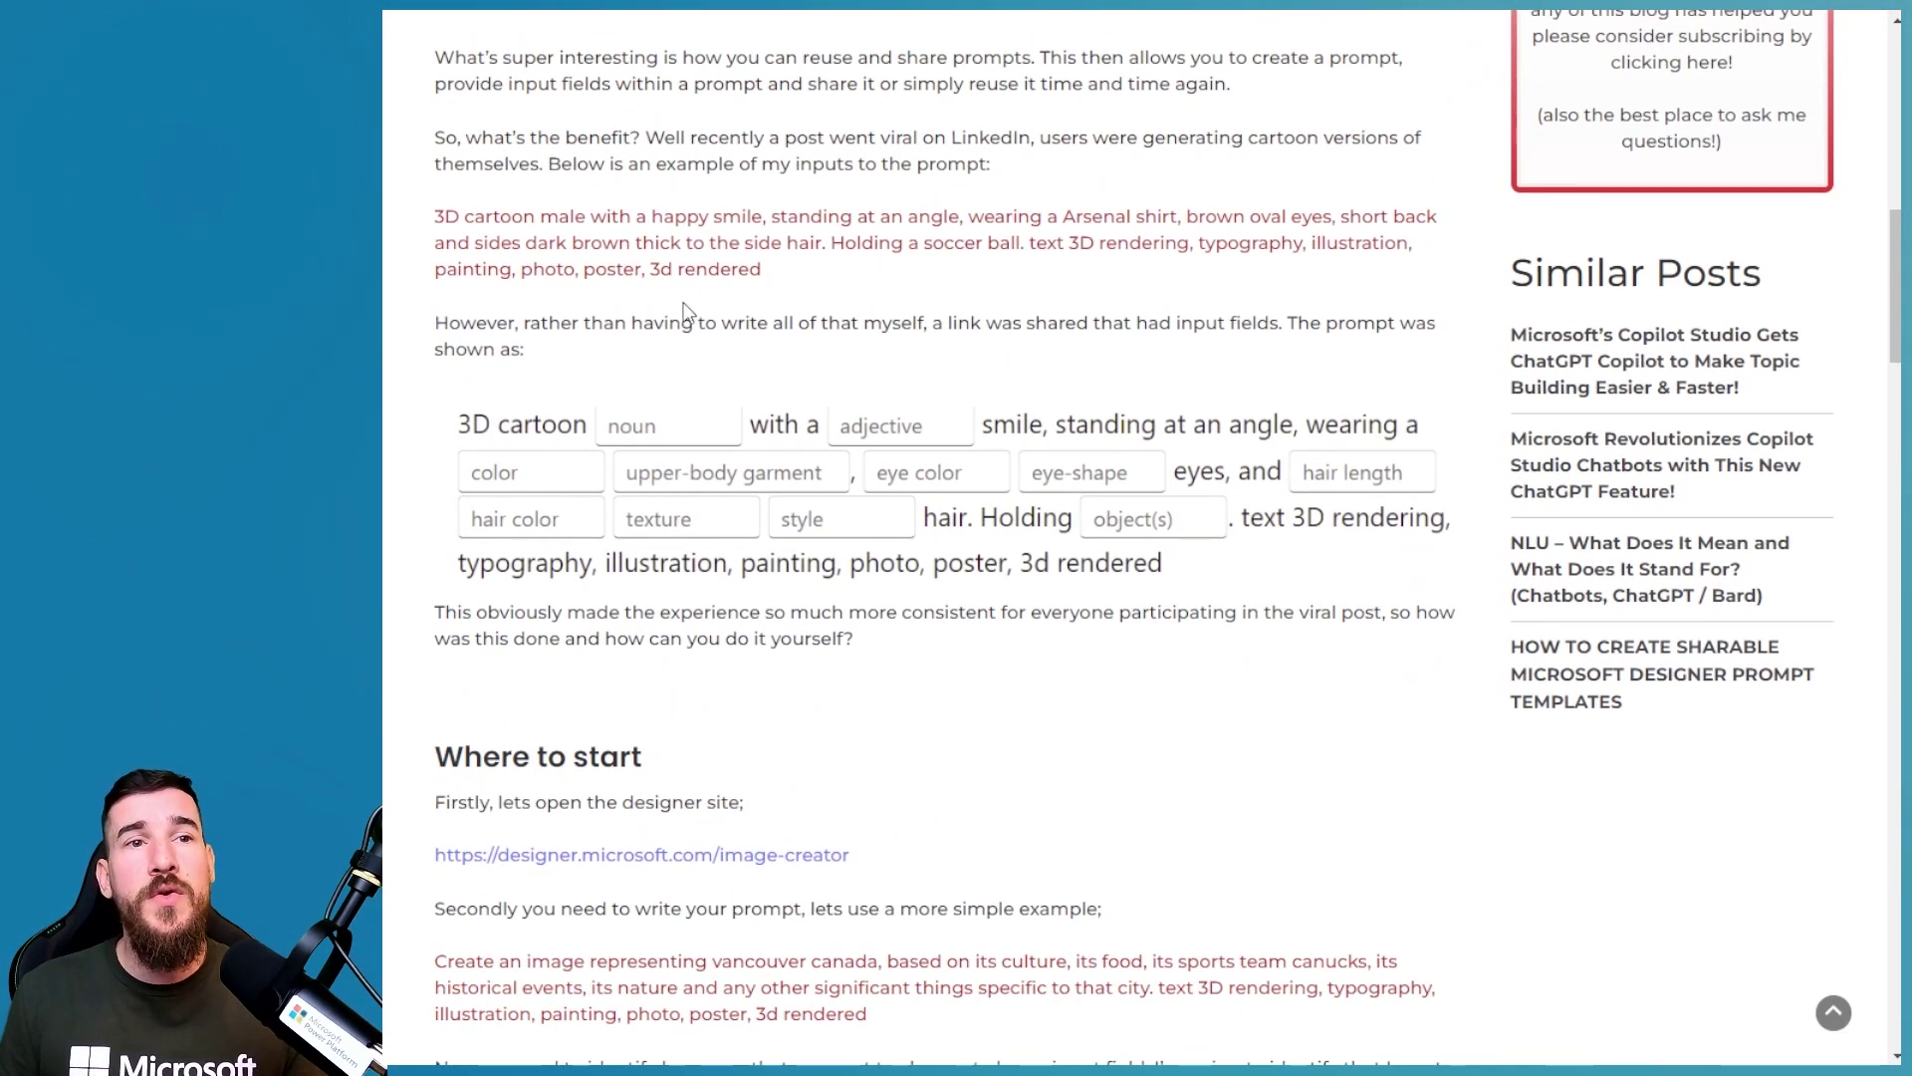
- Examine the 3D cartoon male prompt, distinguishing its character description from the style keywords starting with "text 3D rendering"
left_click_drag(435, 216, 786, 265)
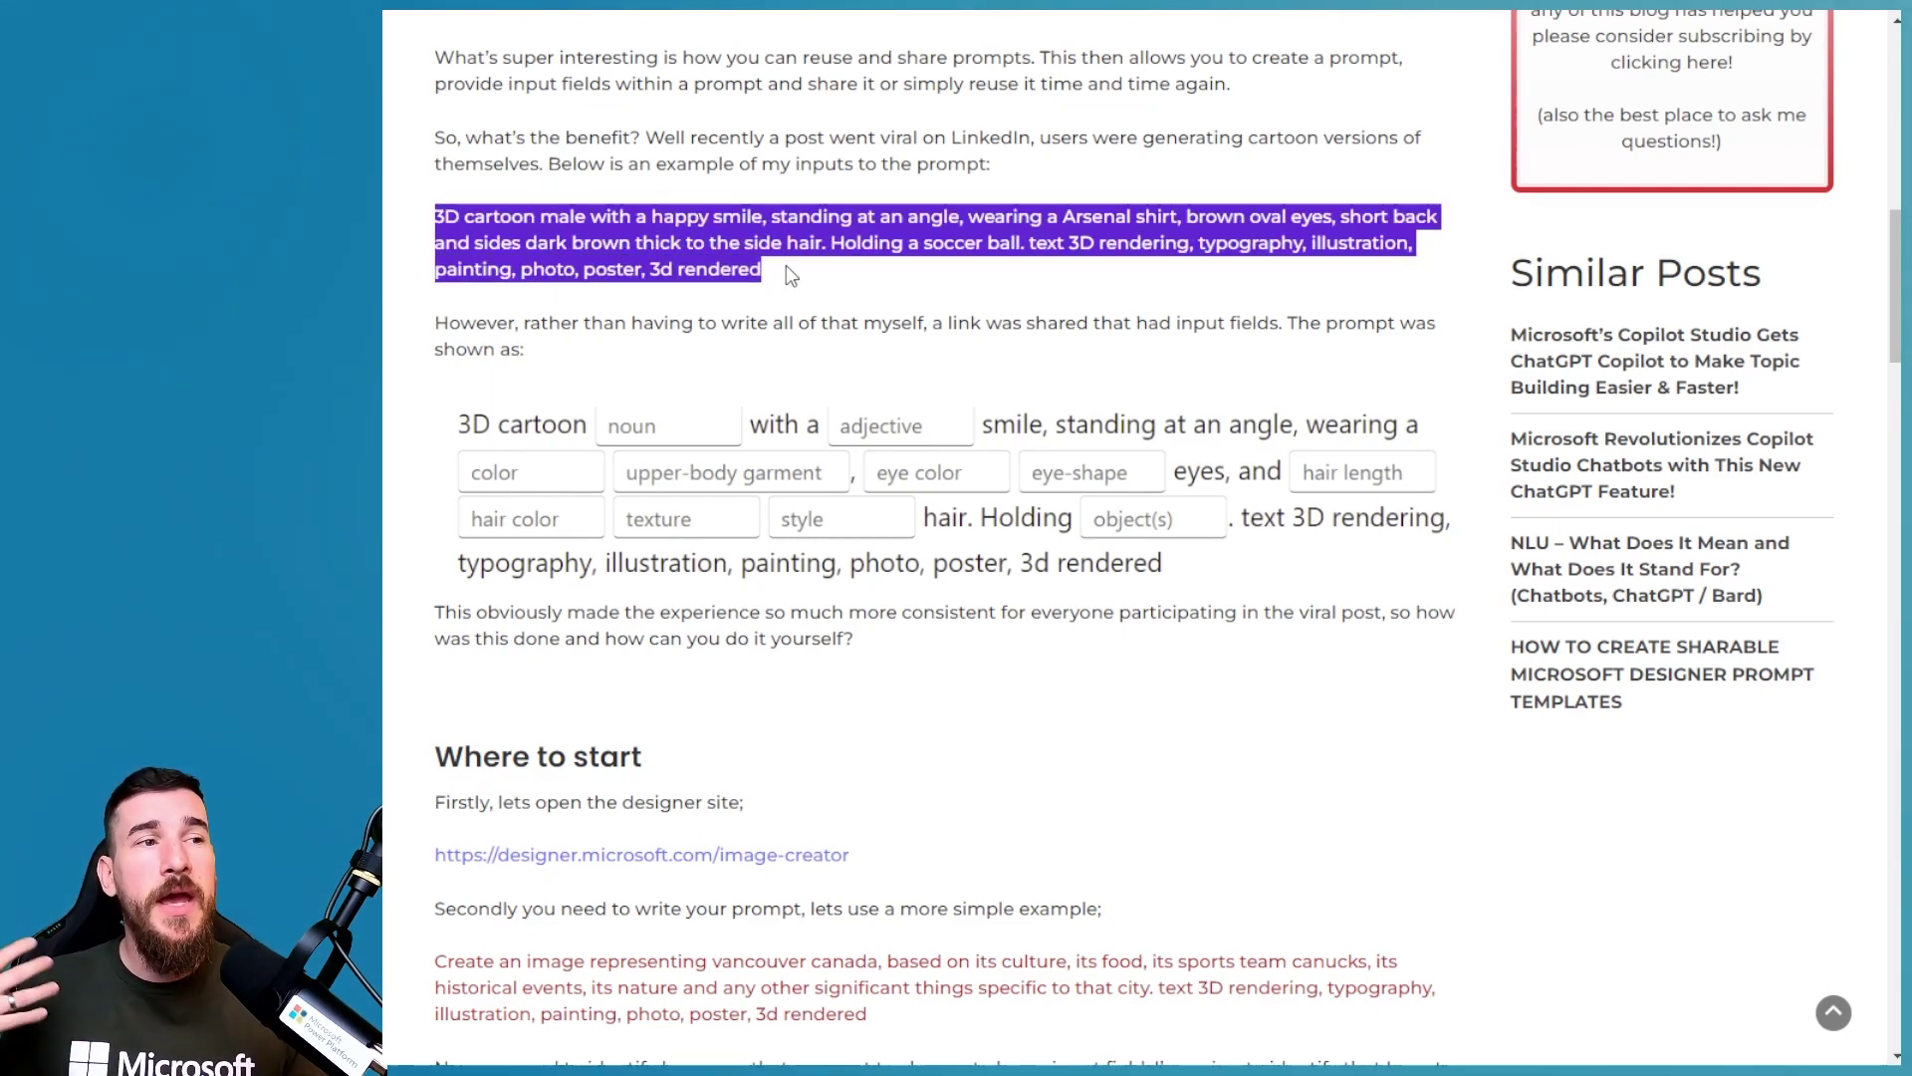
left_click(471, 239)
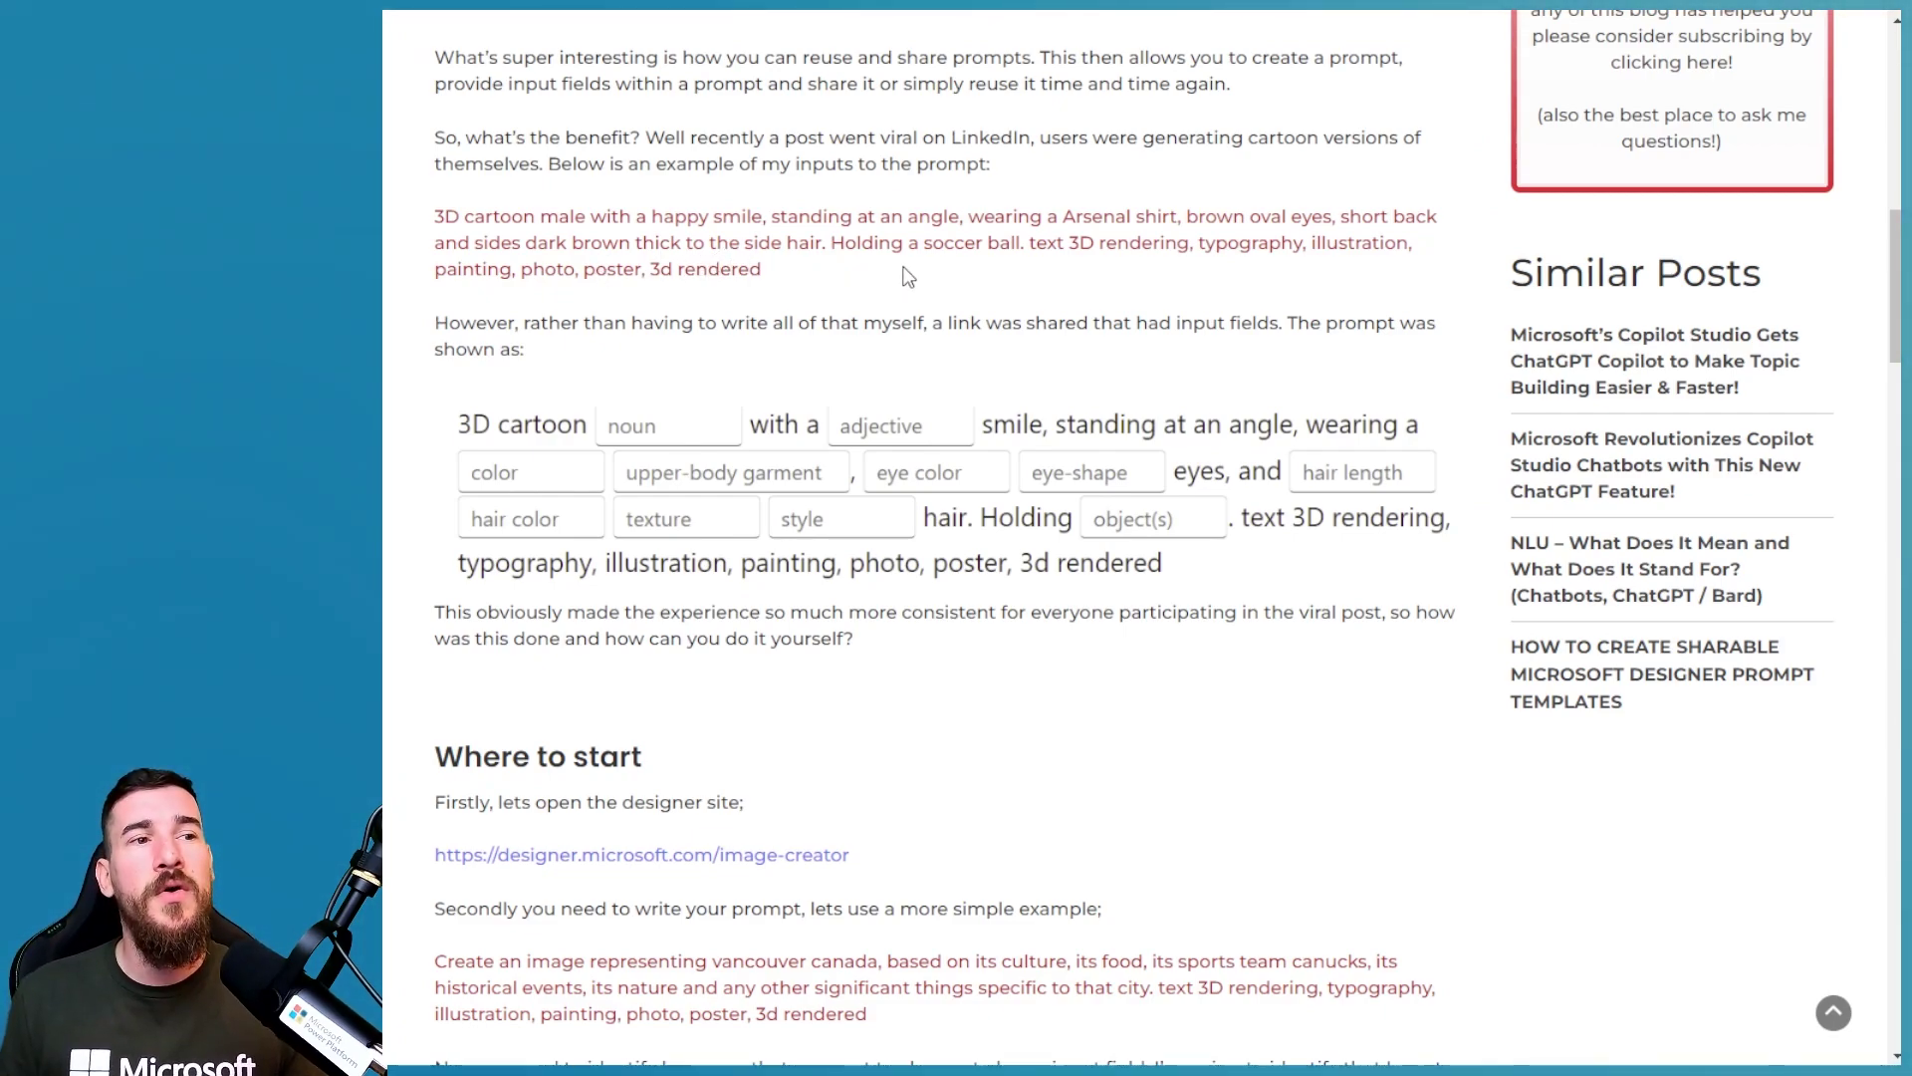
left_click_drag(762, 269, 1030, 246)
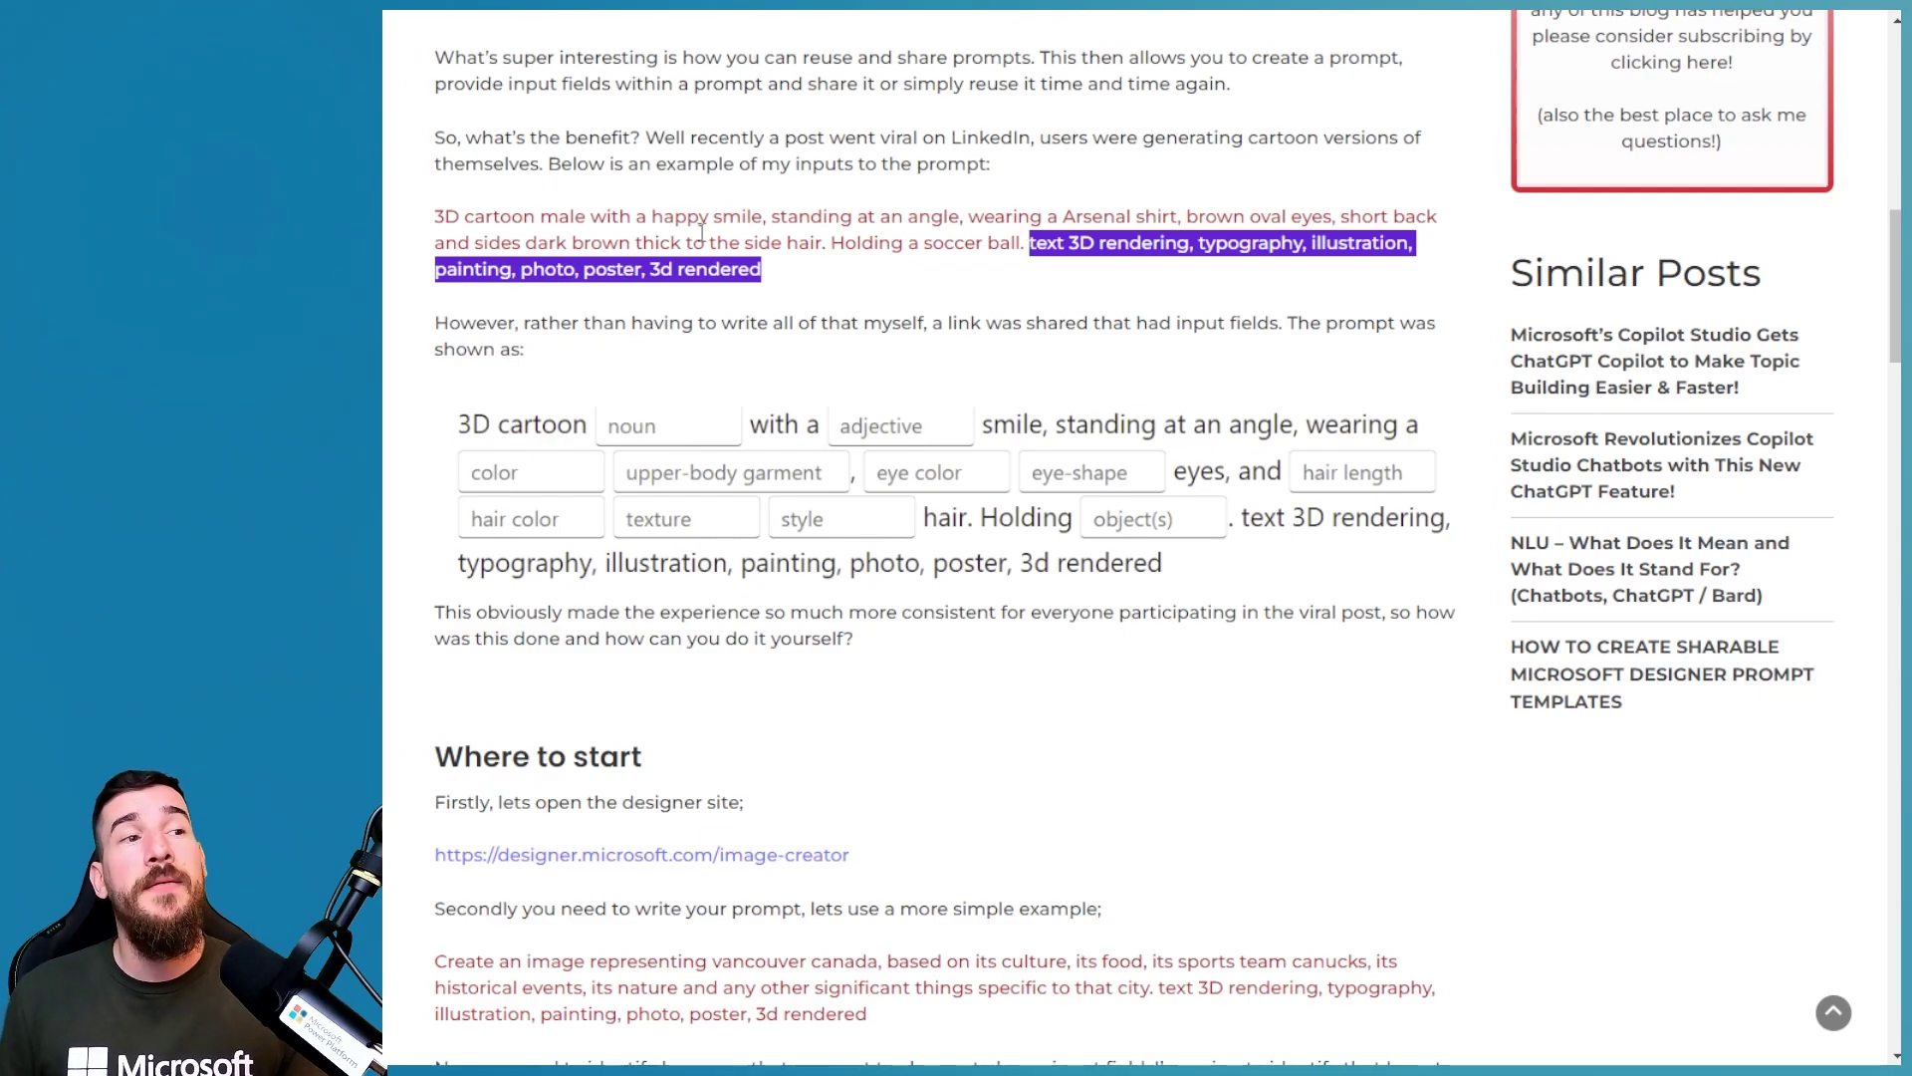
left_click(508, 220)
left_click_drag(435, 221, 1023, 245)
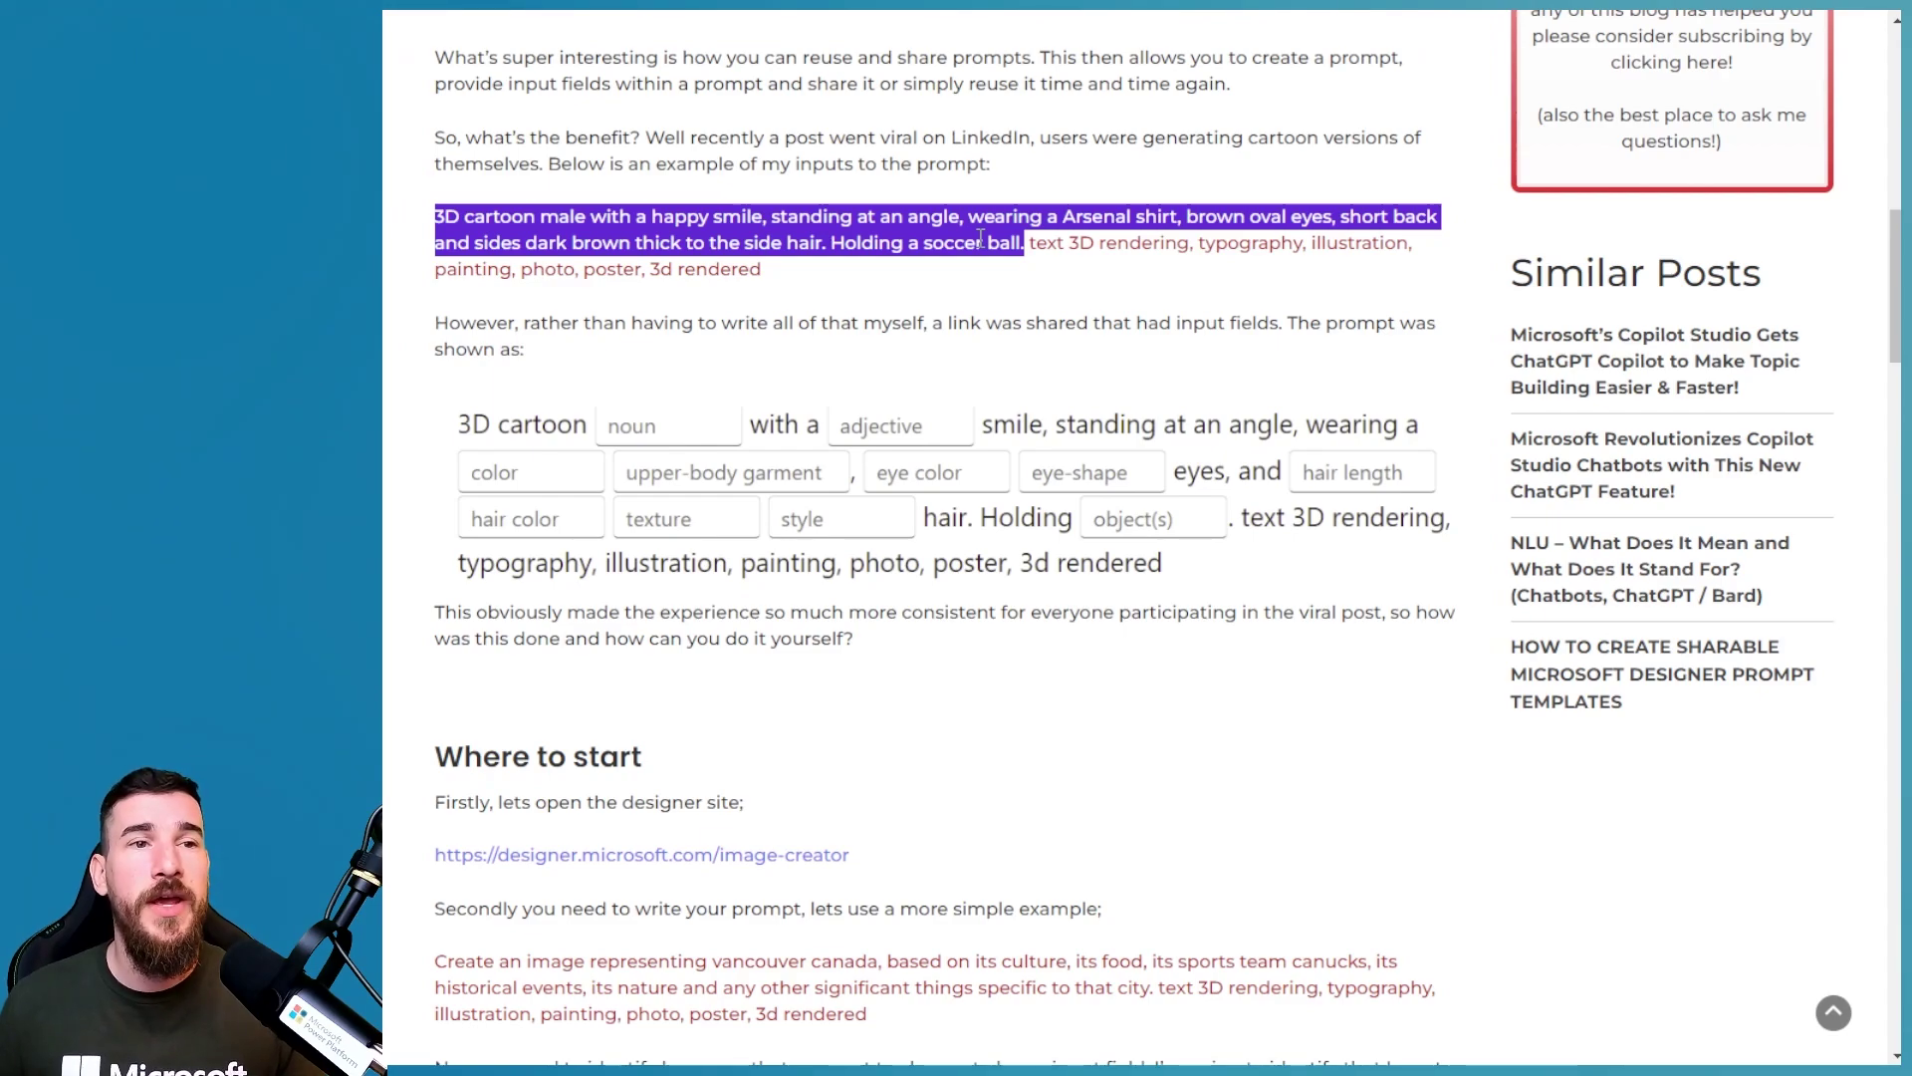
left_click(1063, 267)
left_click_drag(1028, 242, 1058, 267)
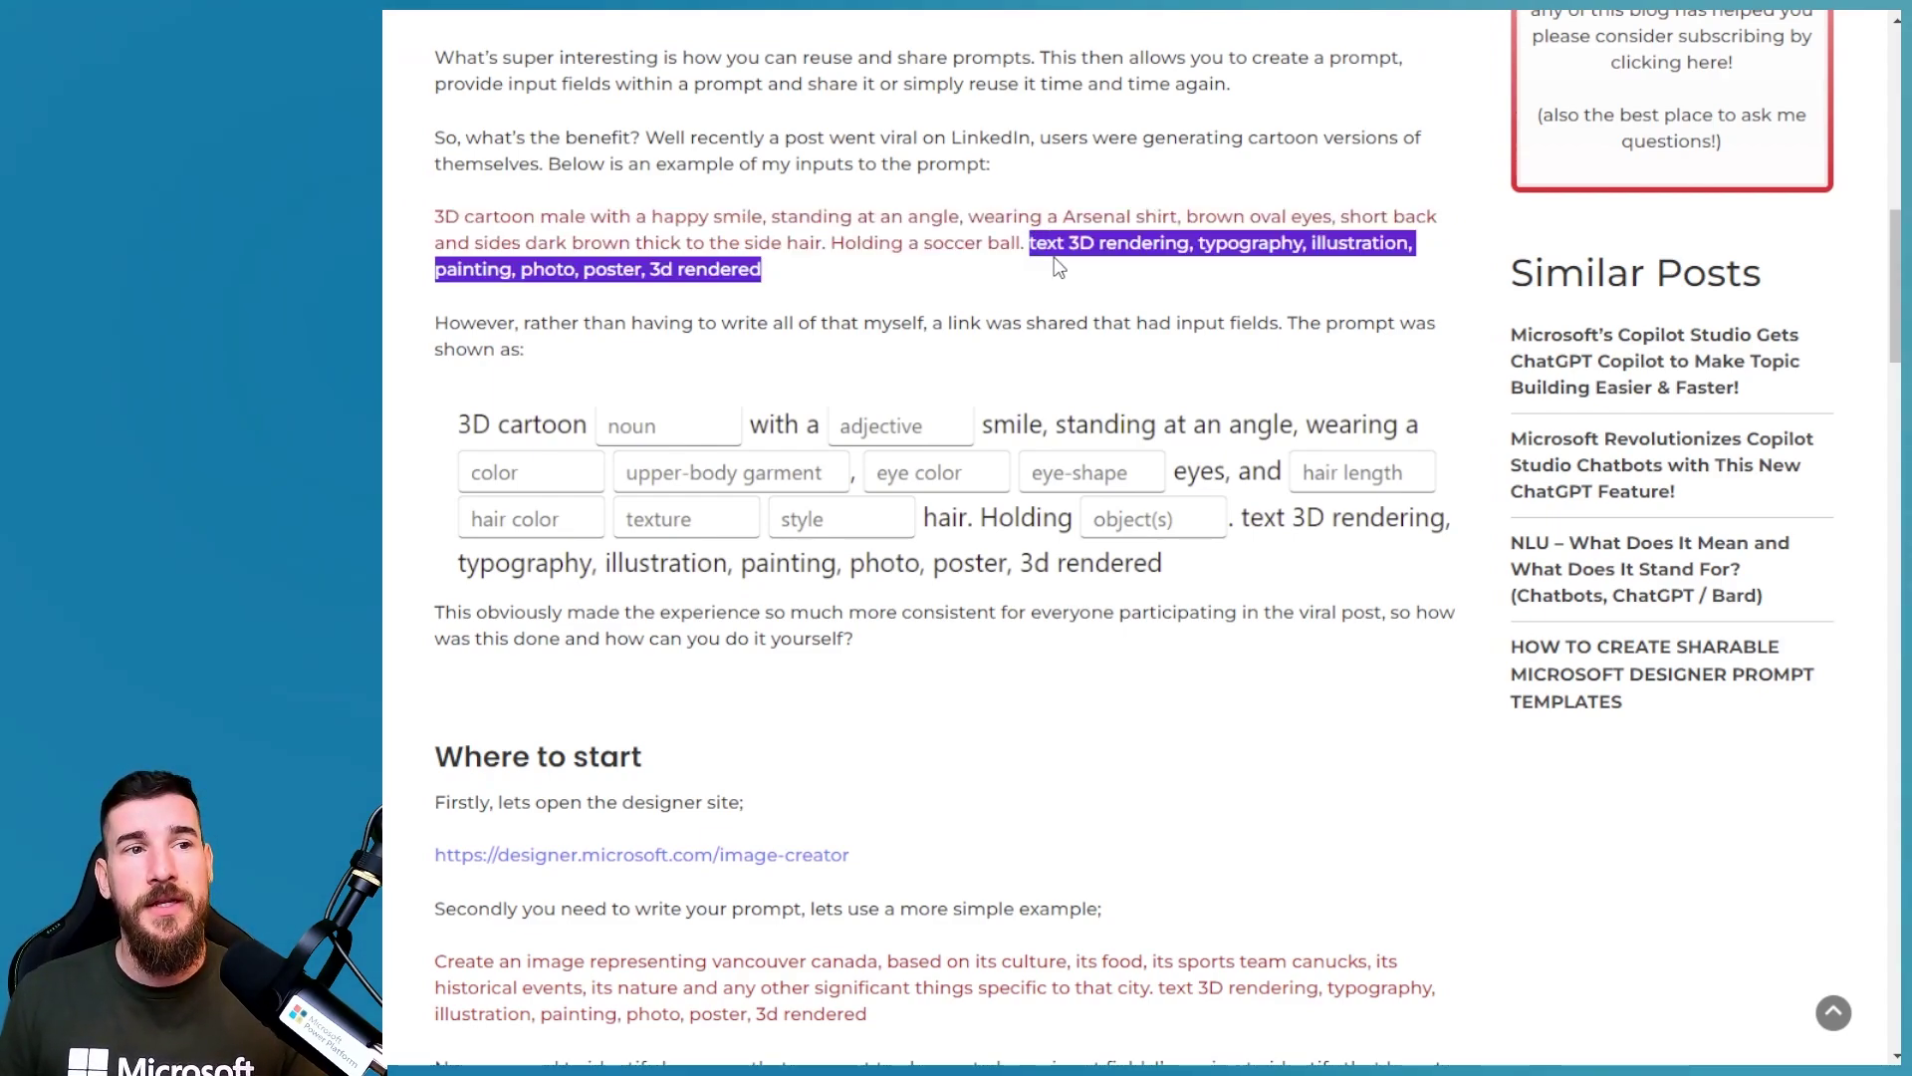
left_click(775, 249)
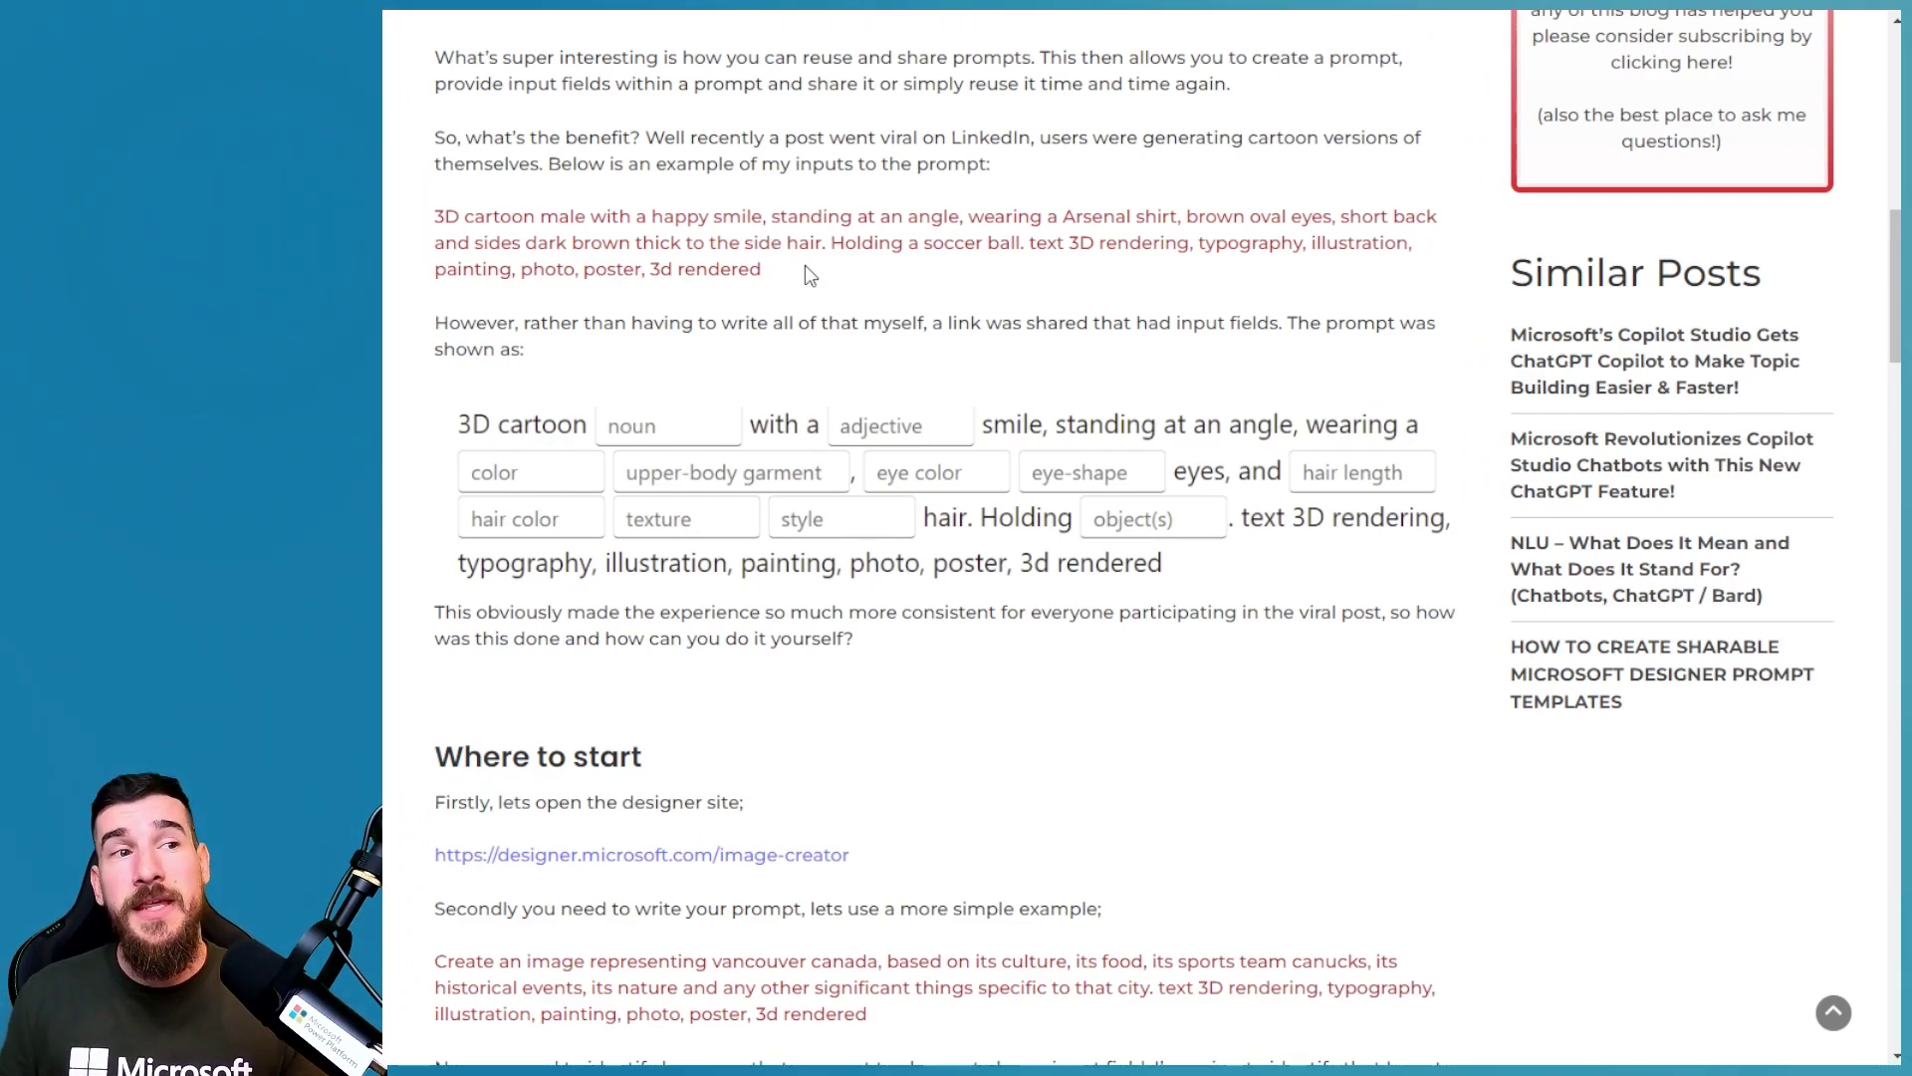
- Review the full 3D cartoon prompt against the template version with input fields shown below it
left_click_drag(804, 269, 428, 217)
left_click(671, 268)
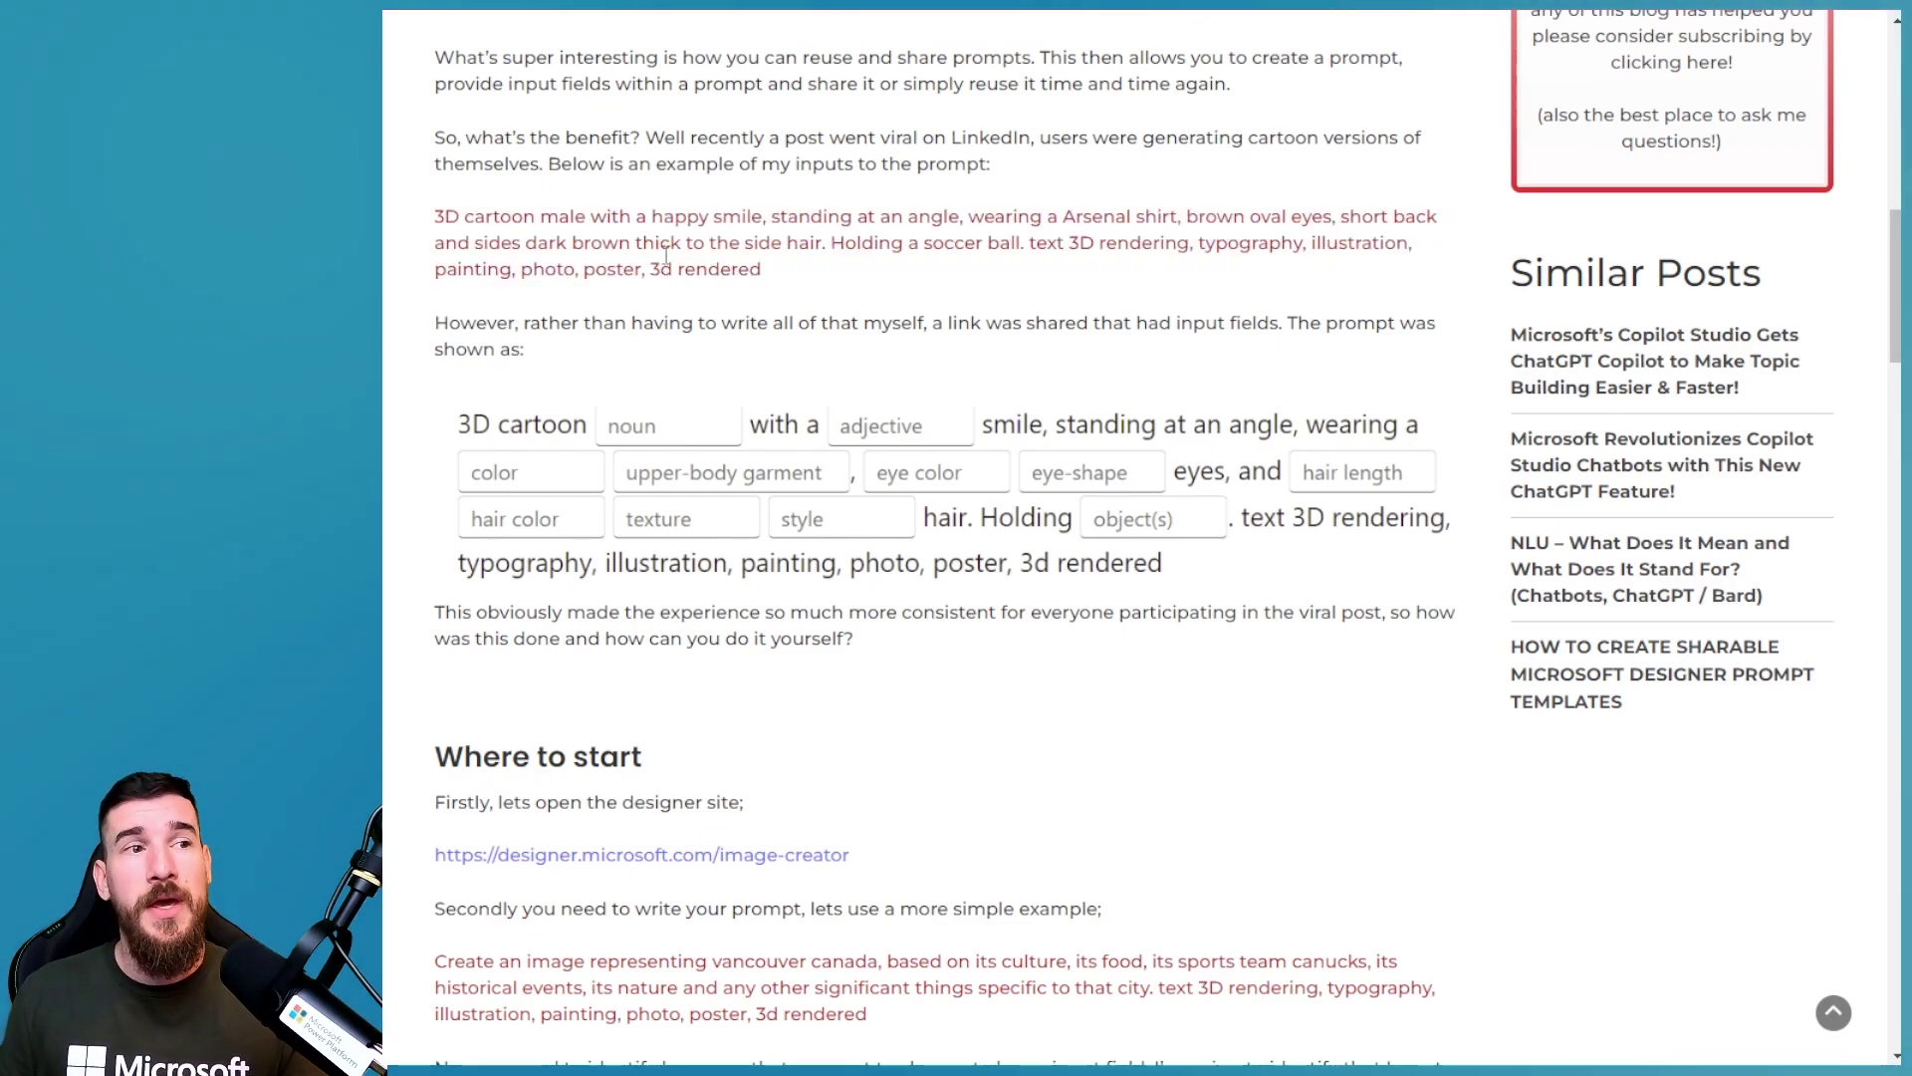
left_click_drag(636, 217, 435, 215)
left_click(782, 268)
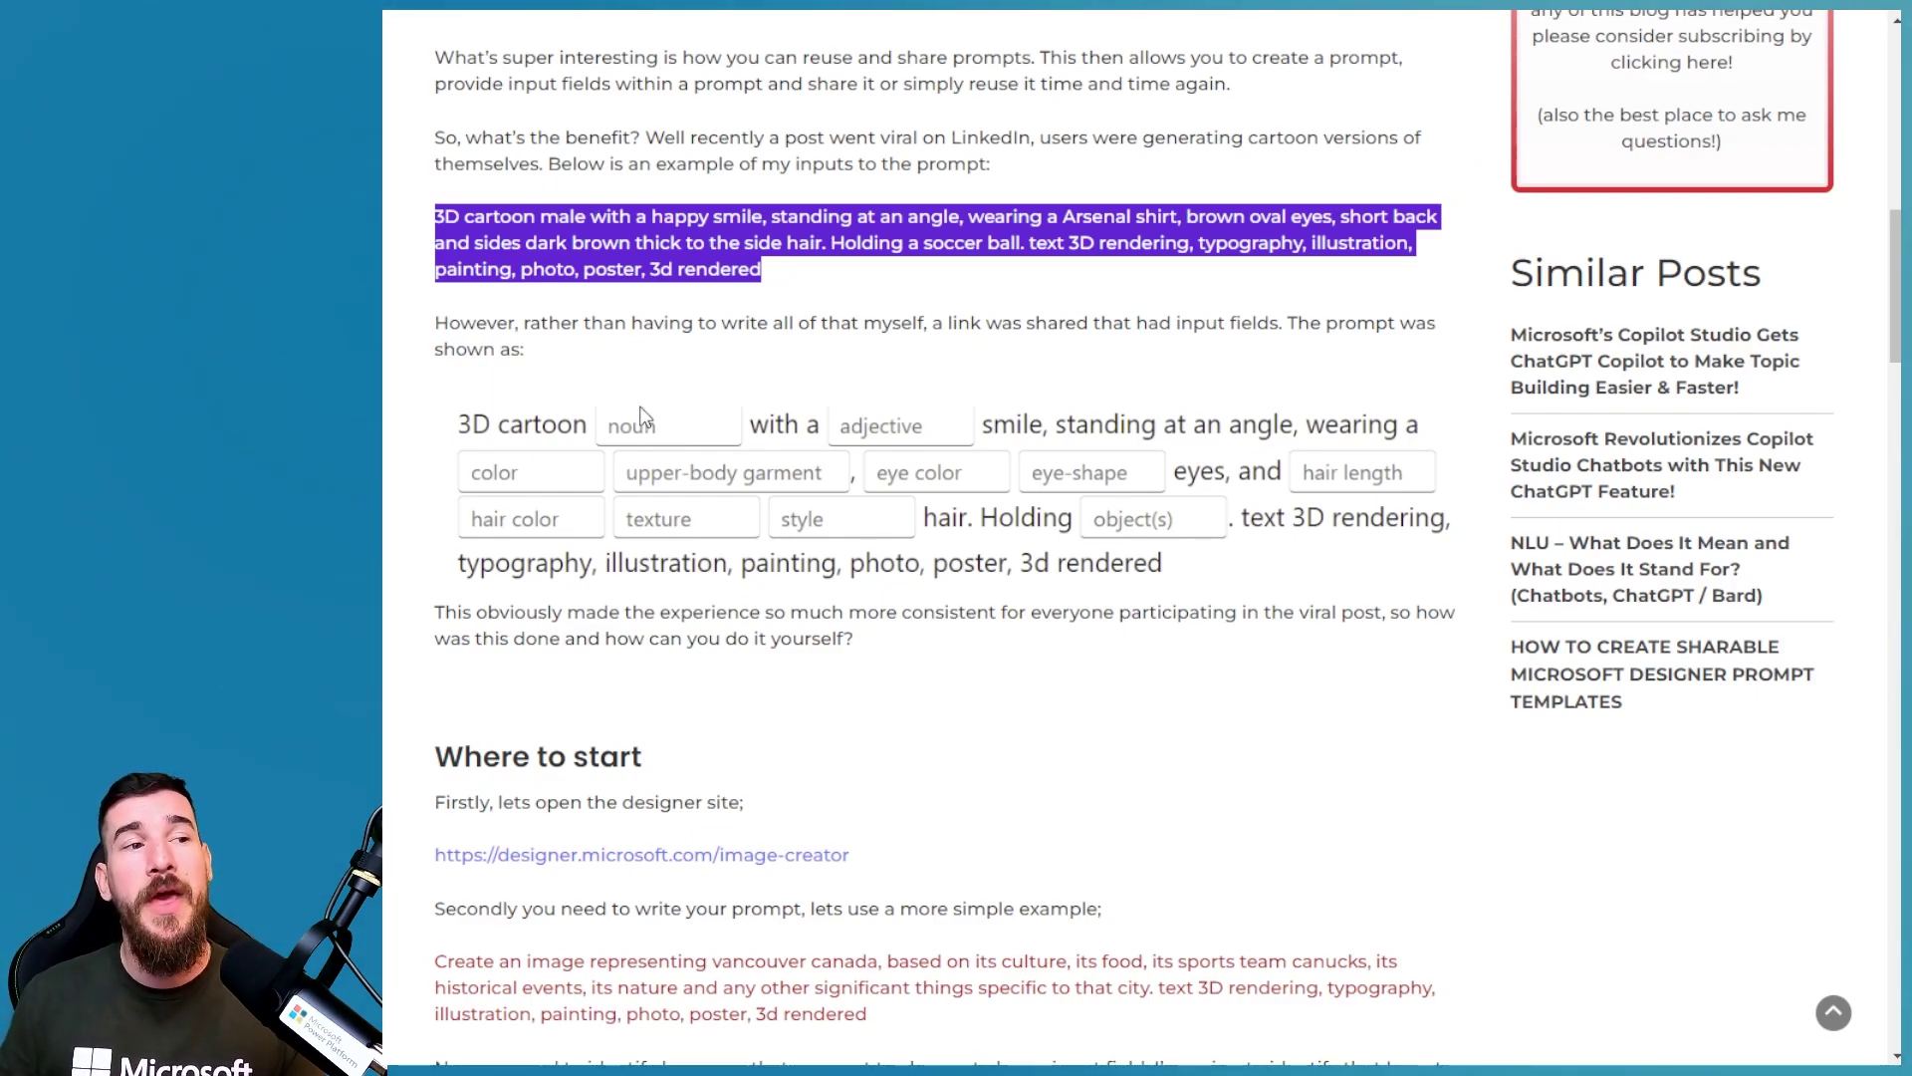
left_click(617, 311)
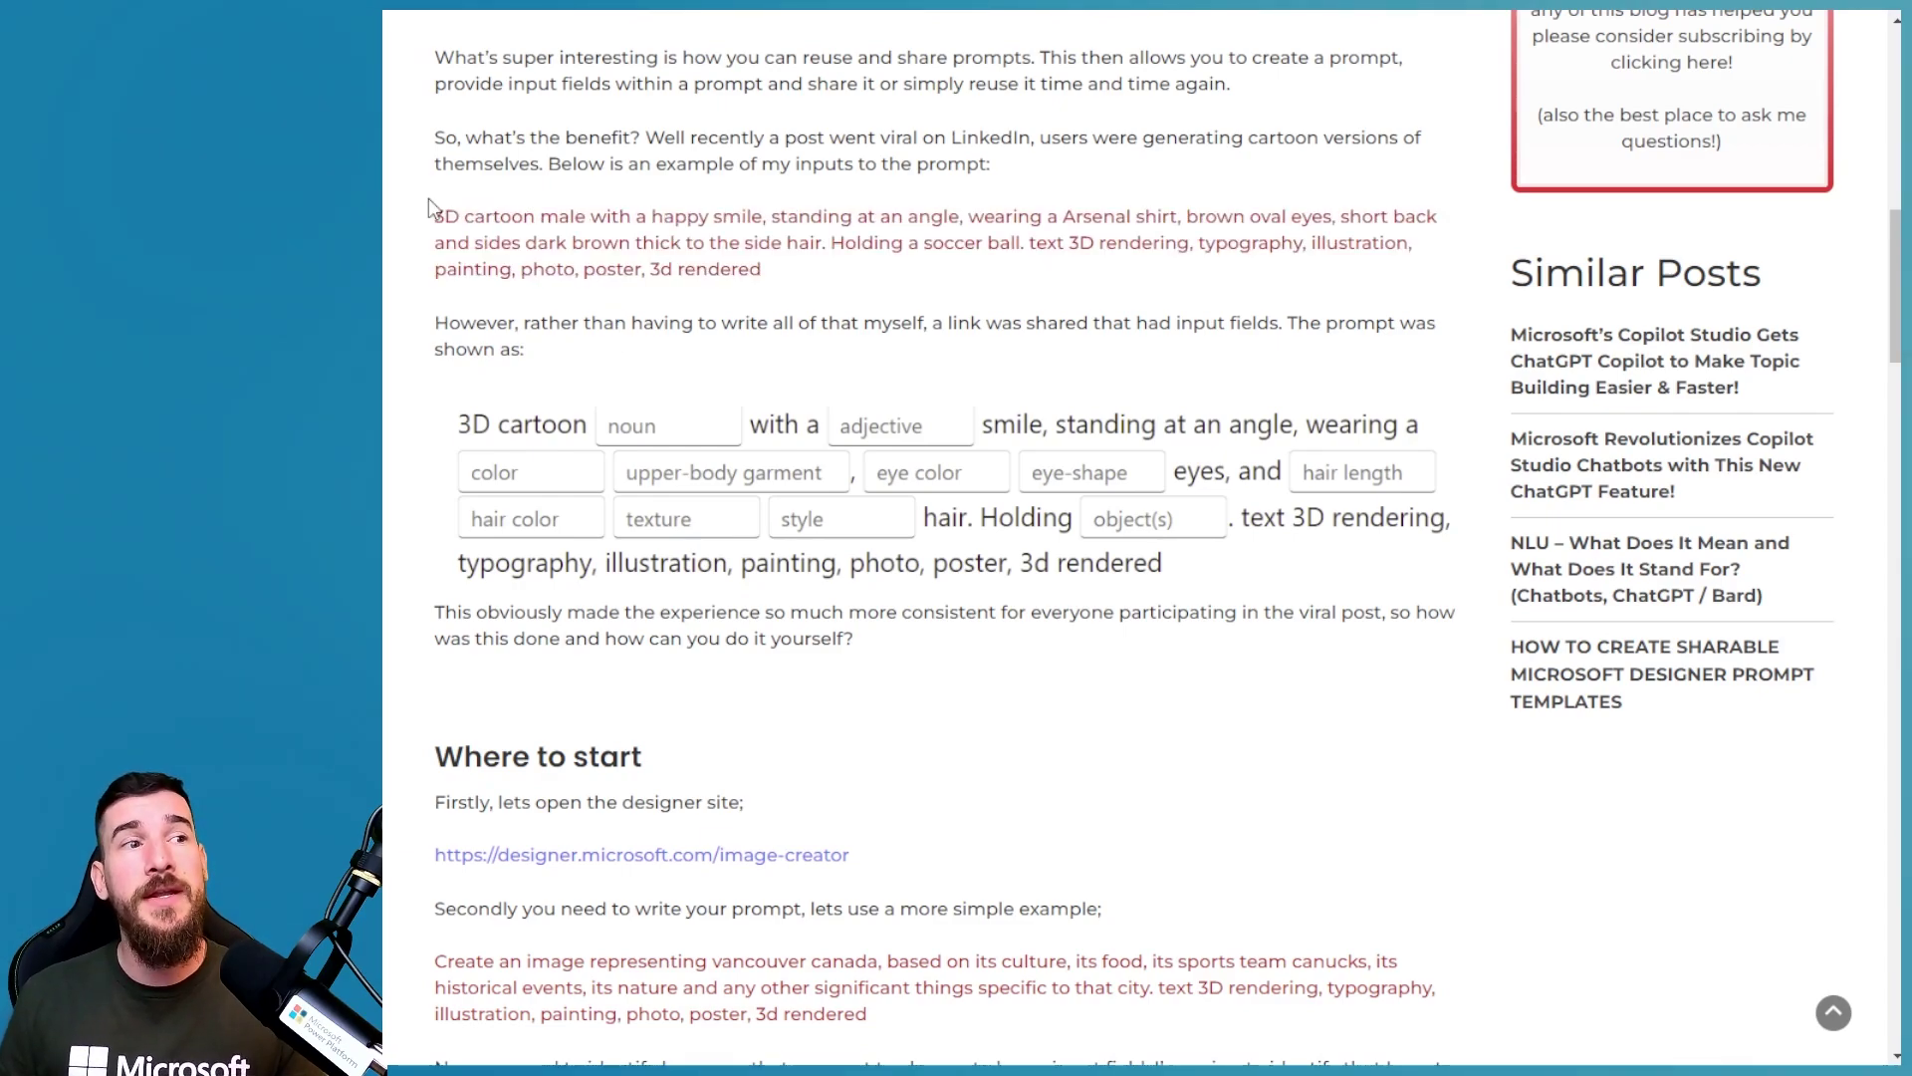
left_click_drag(429, 201, 827, 271)
left_click(717, 364)
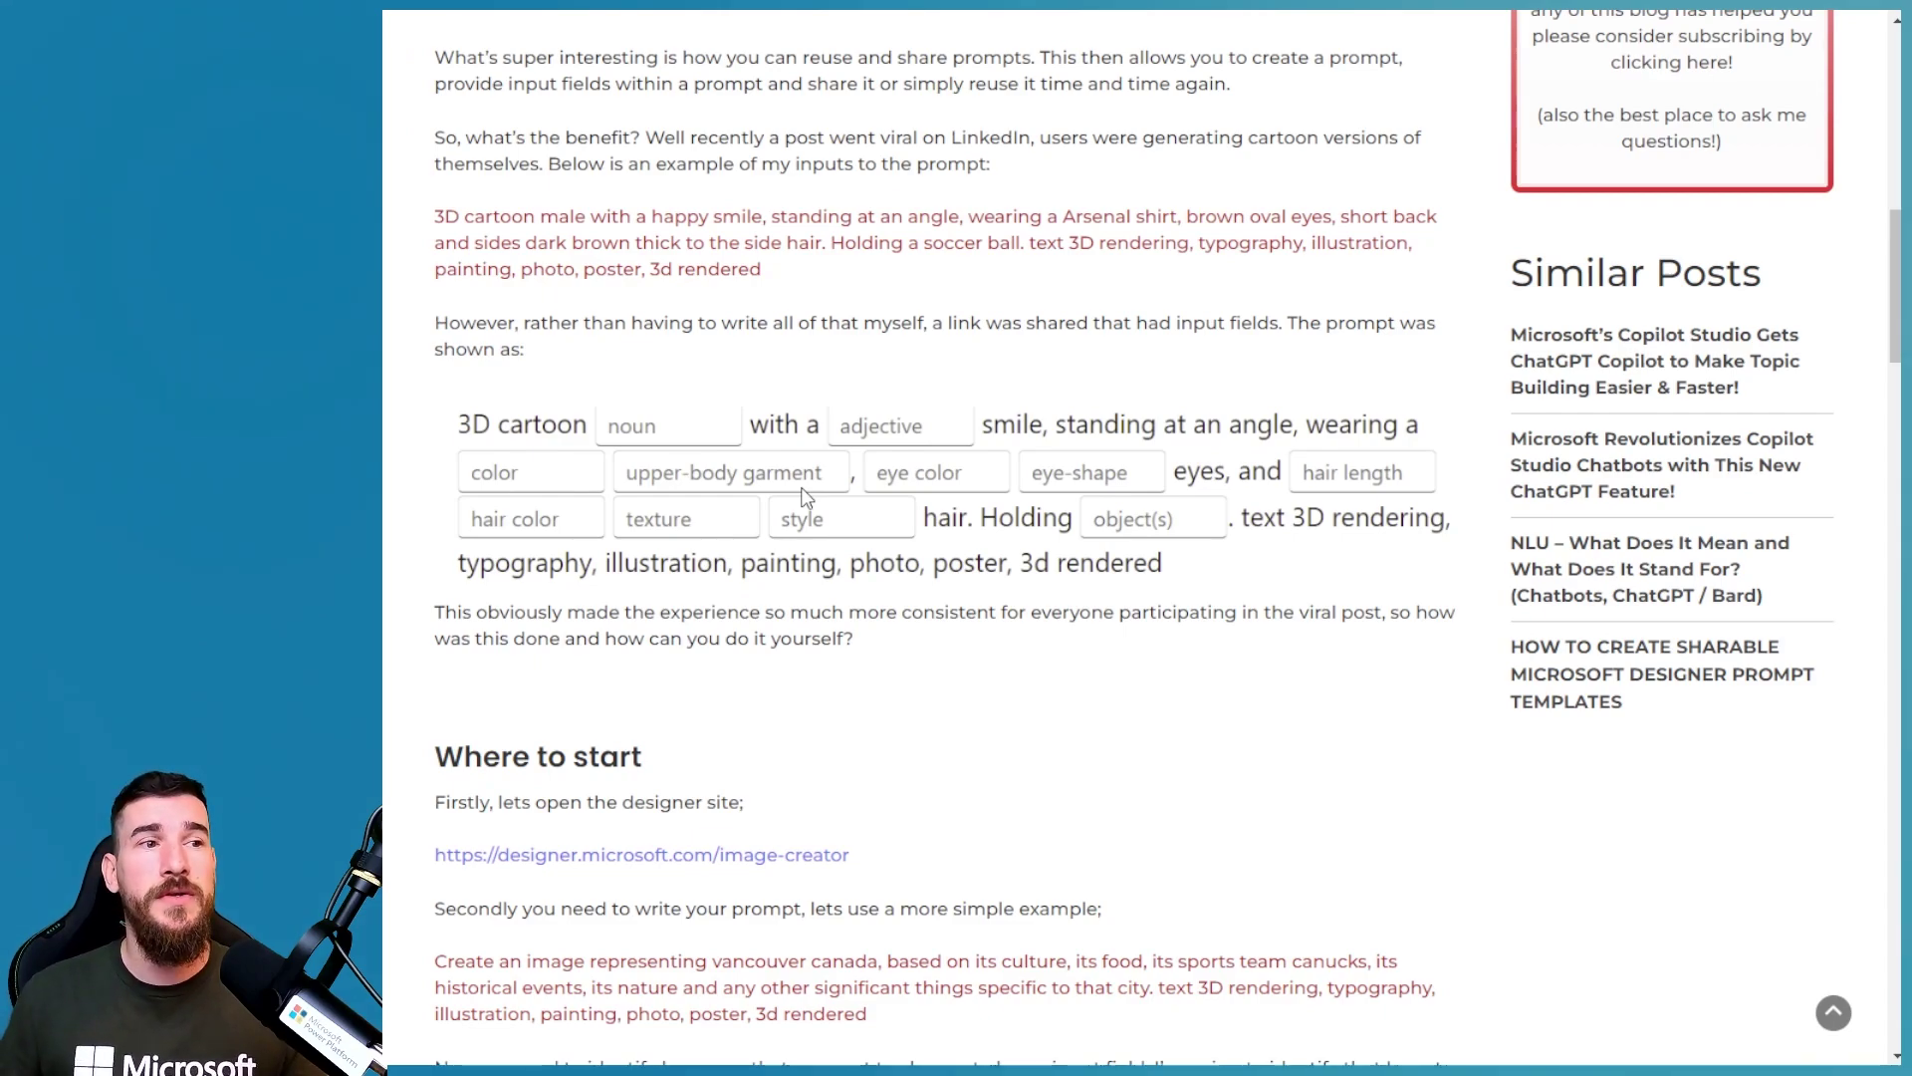
- Copy the article's complete 3D cartoon male prompt into Image Creator's description box and generate the images
left_click_drag(802, 275, 435, 223)
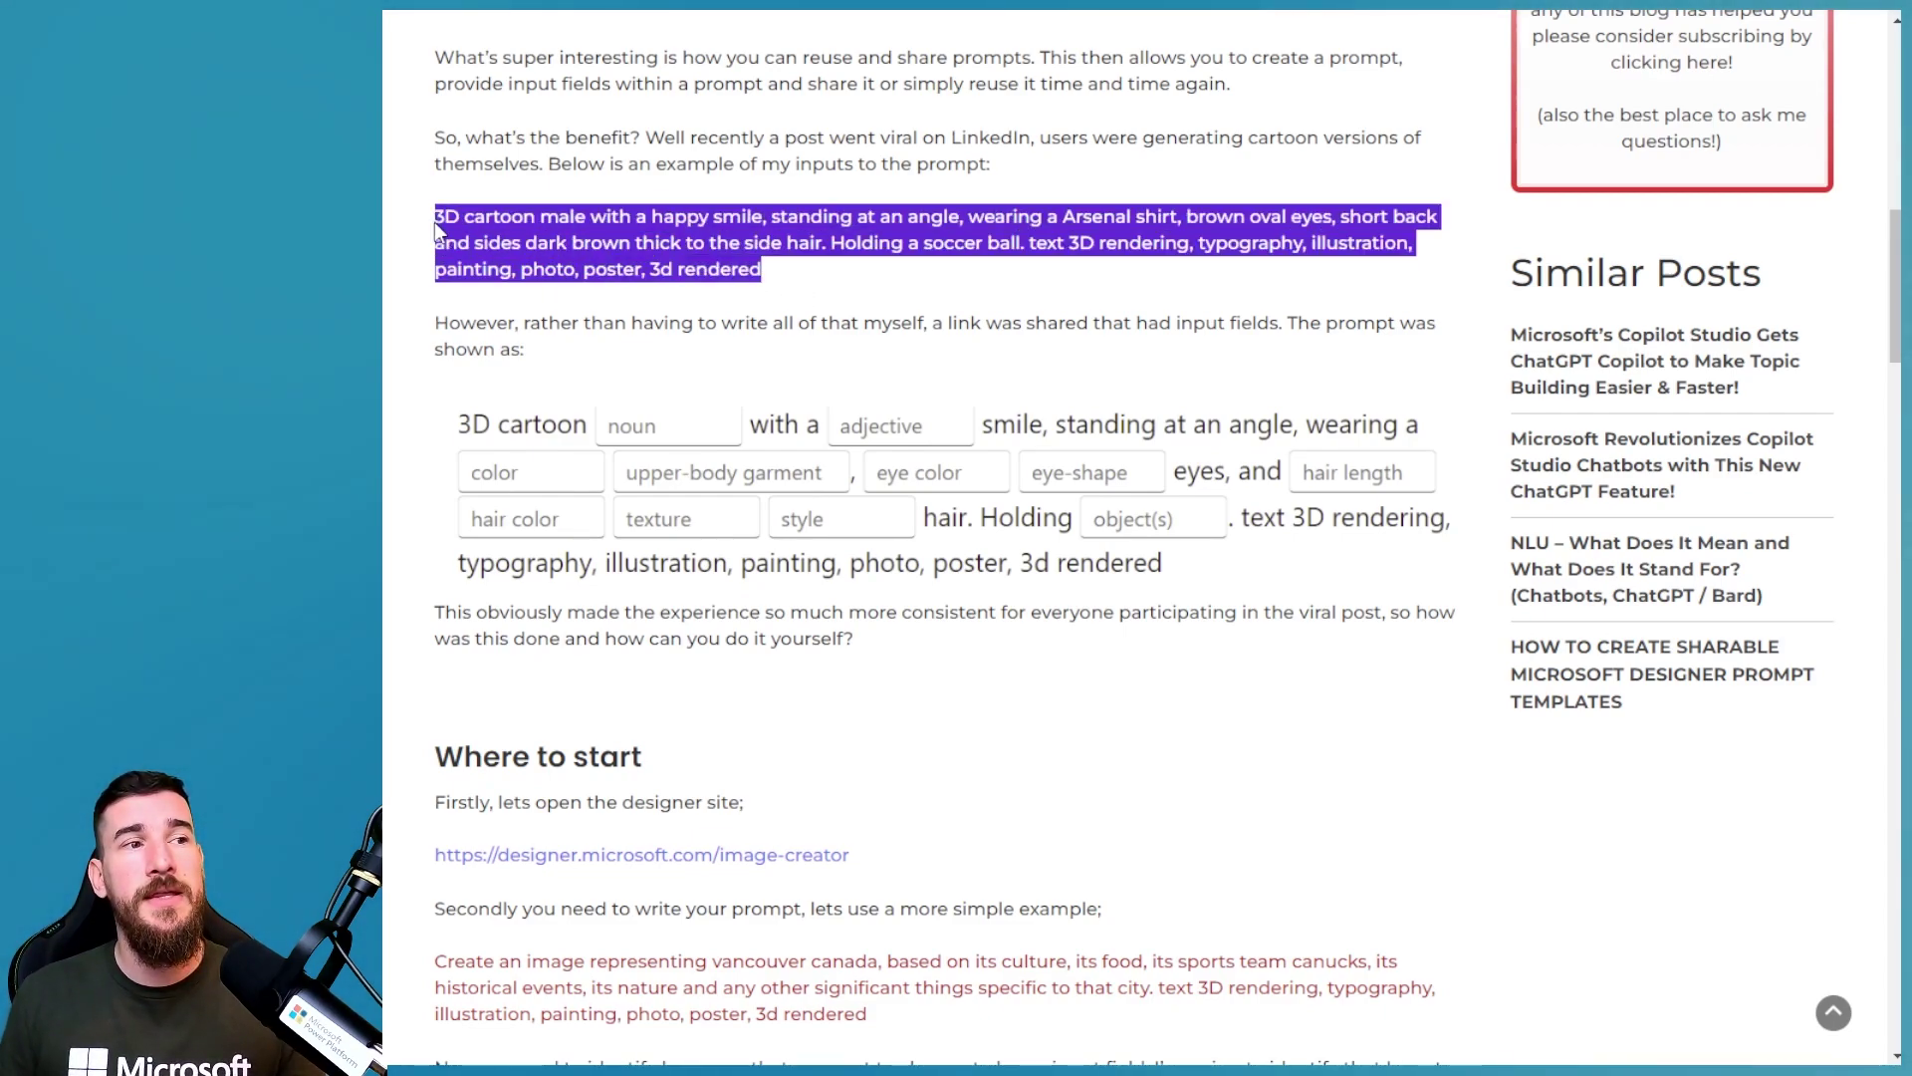
right_click(500, 218)
left_click(538, 235)
key("ctrl+Tab")
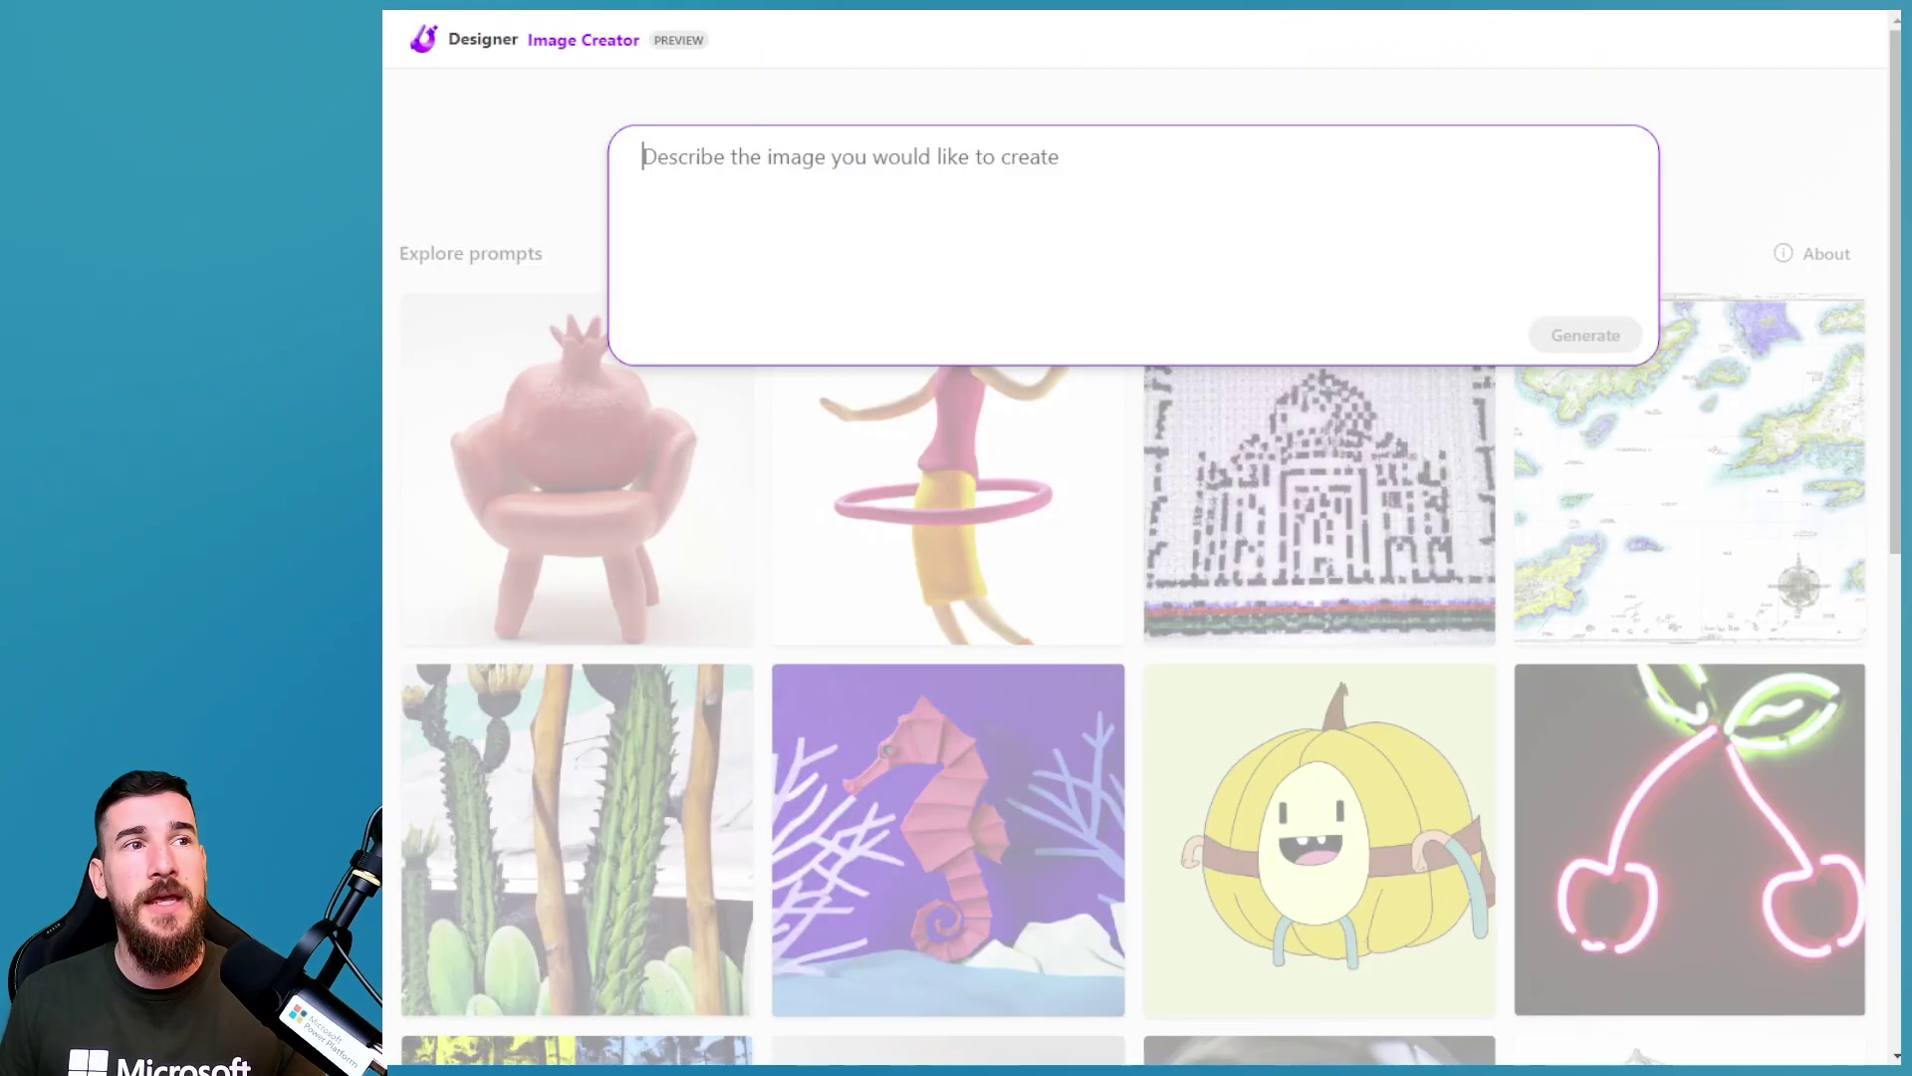
right_click(864, 170)
left_click(958, 351)
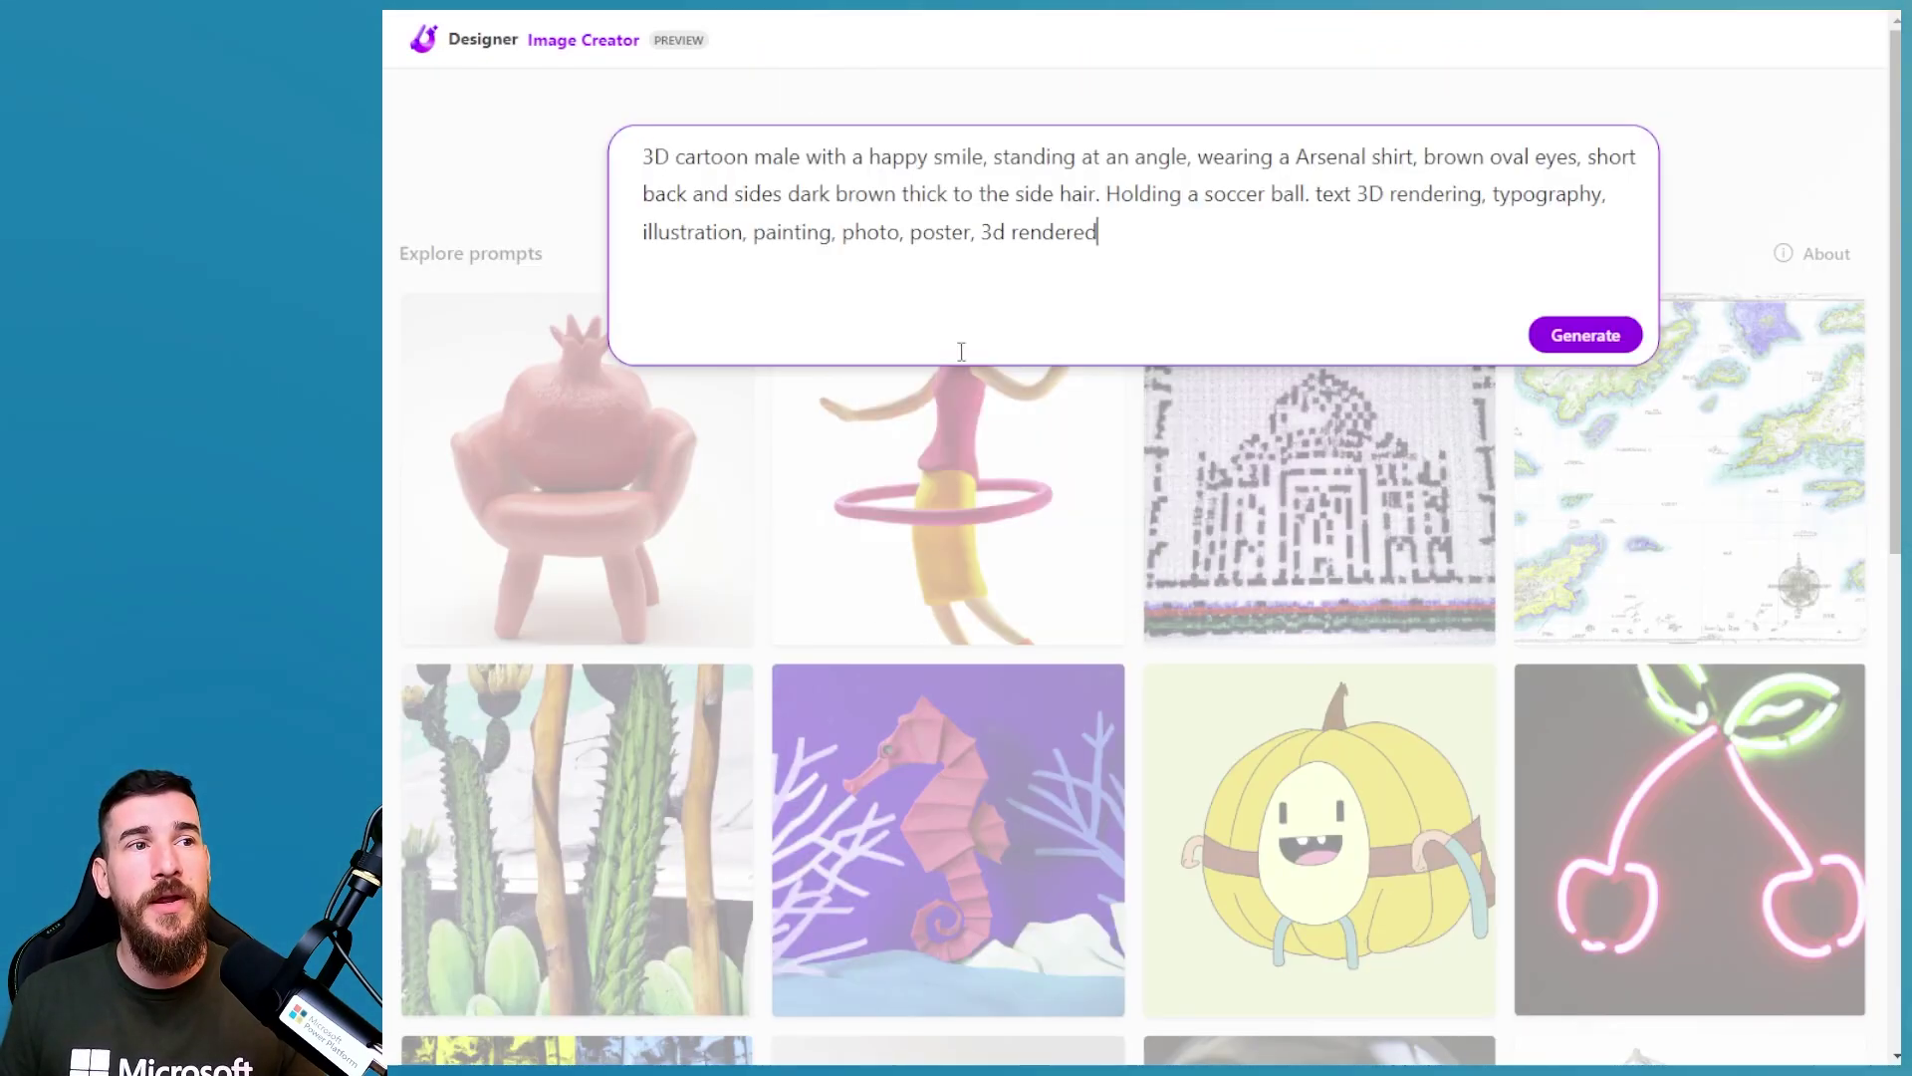
left_click(1560, 341)
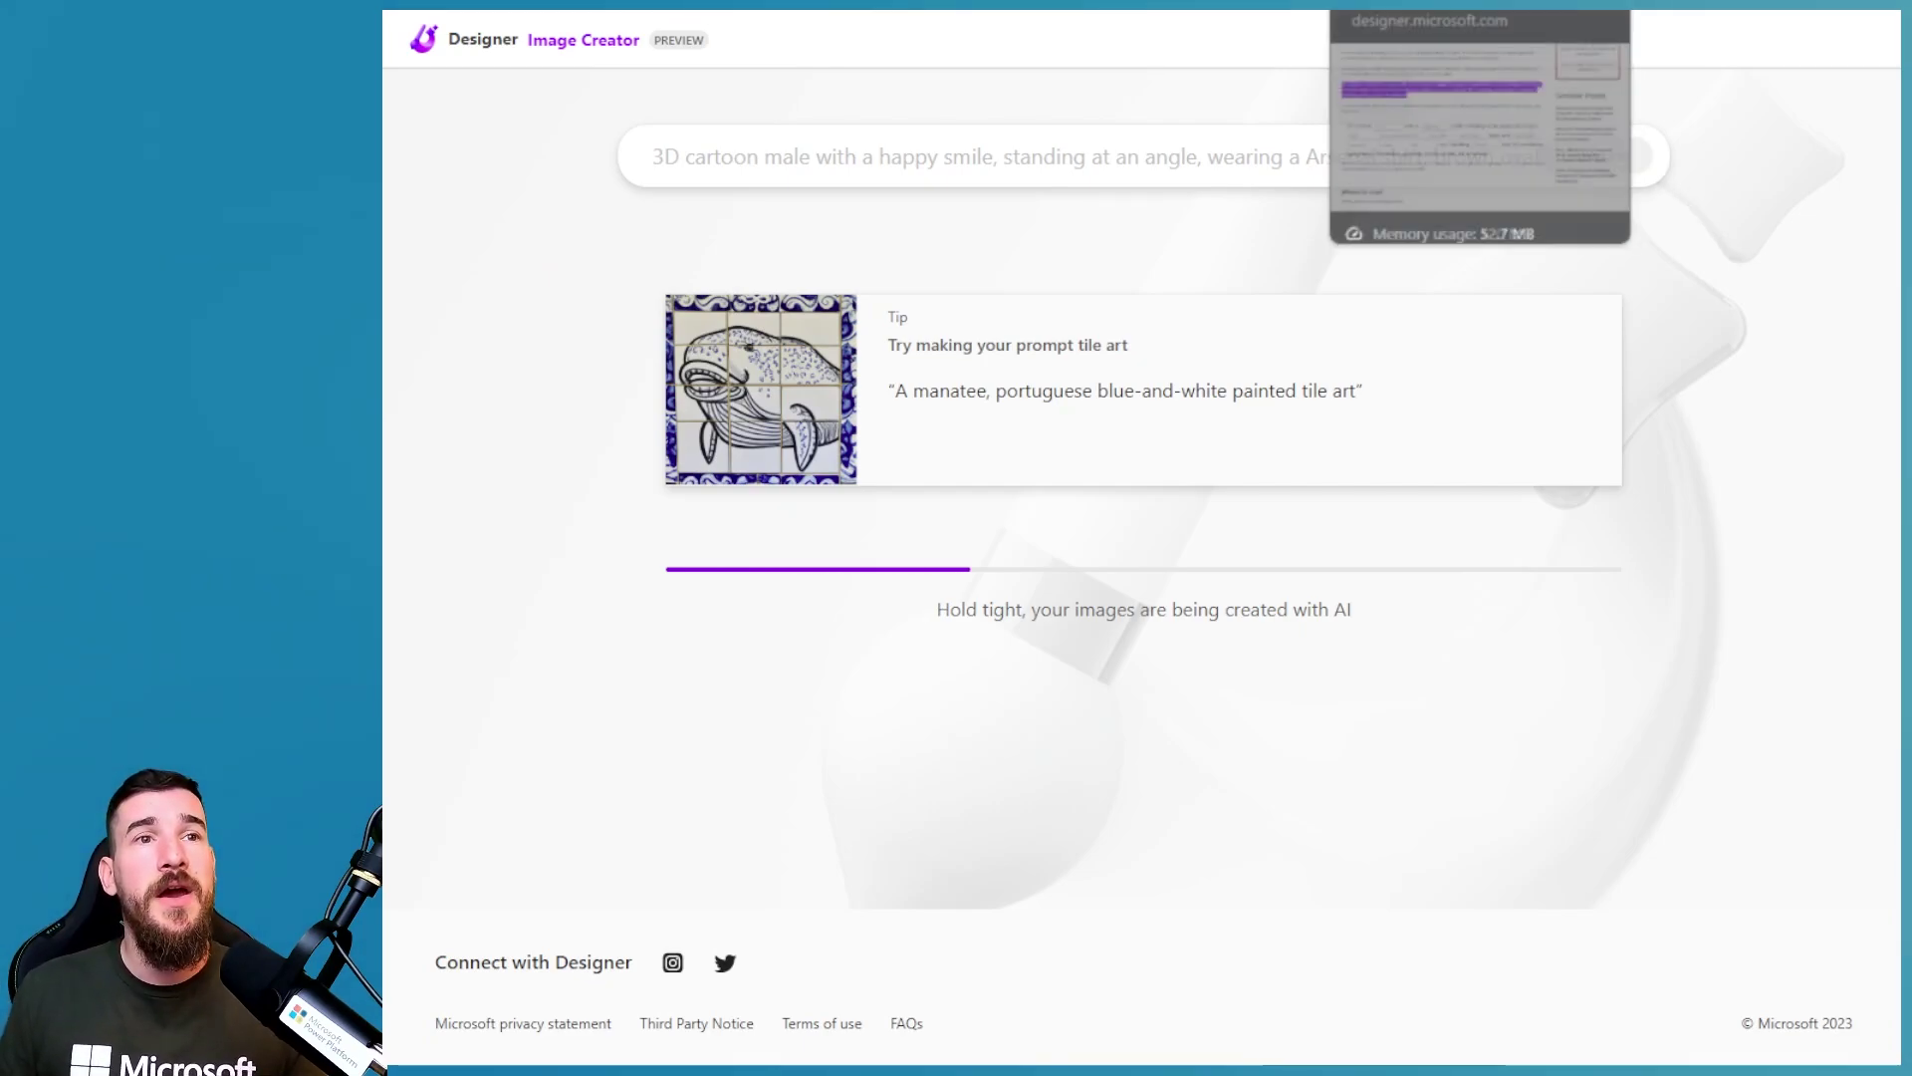
- Return to the article and compare prompt words such as "happy", "Arsenal" and "shirt" with the template's input fields
left_click(1394, 3)
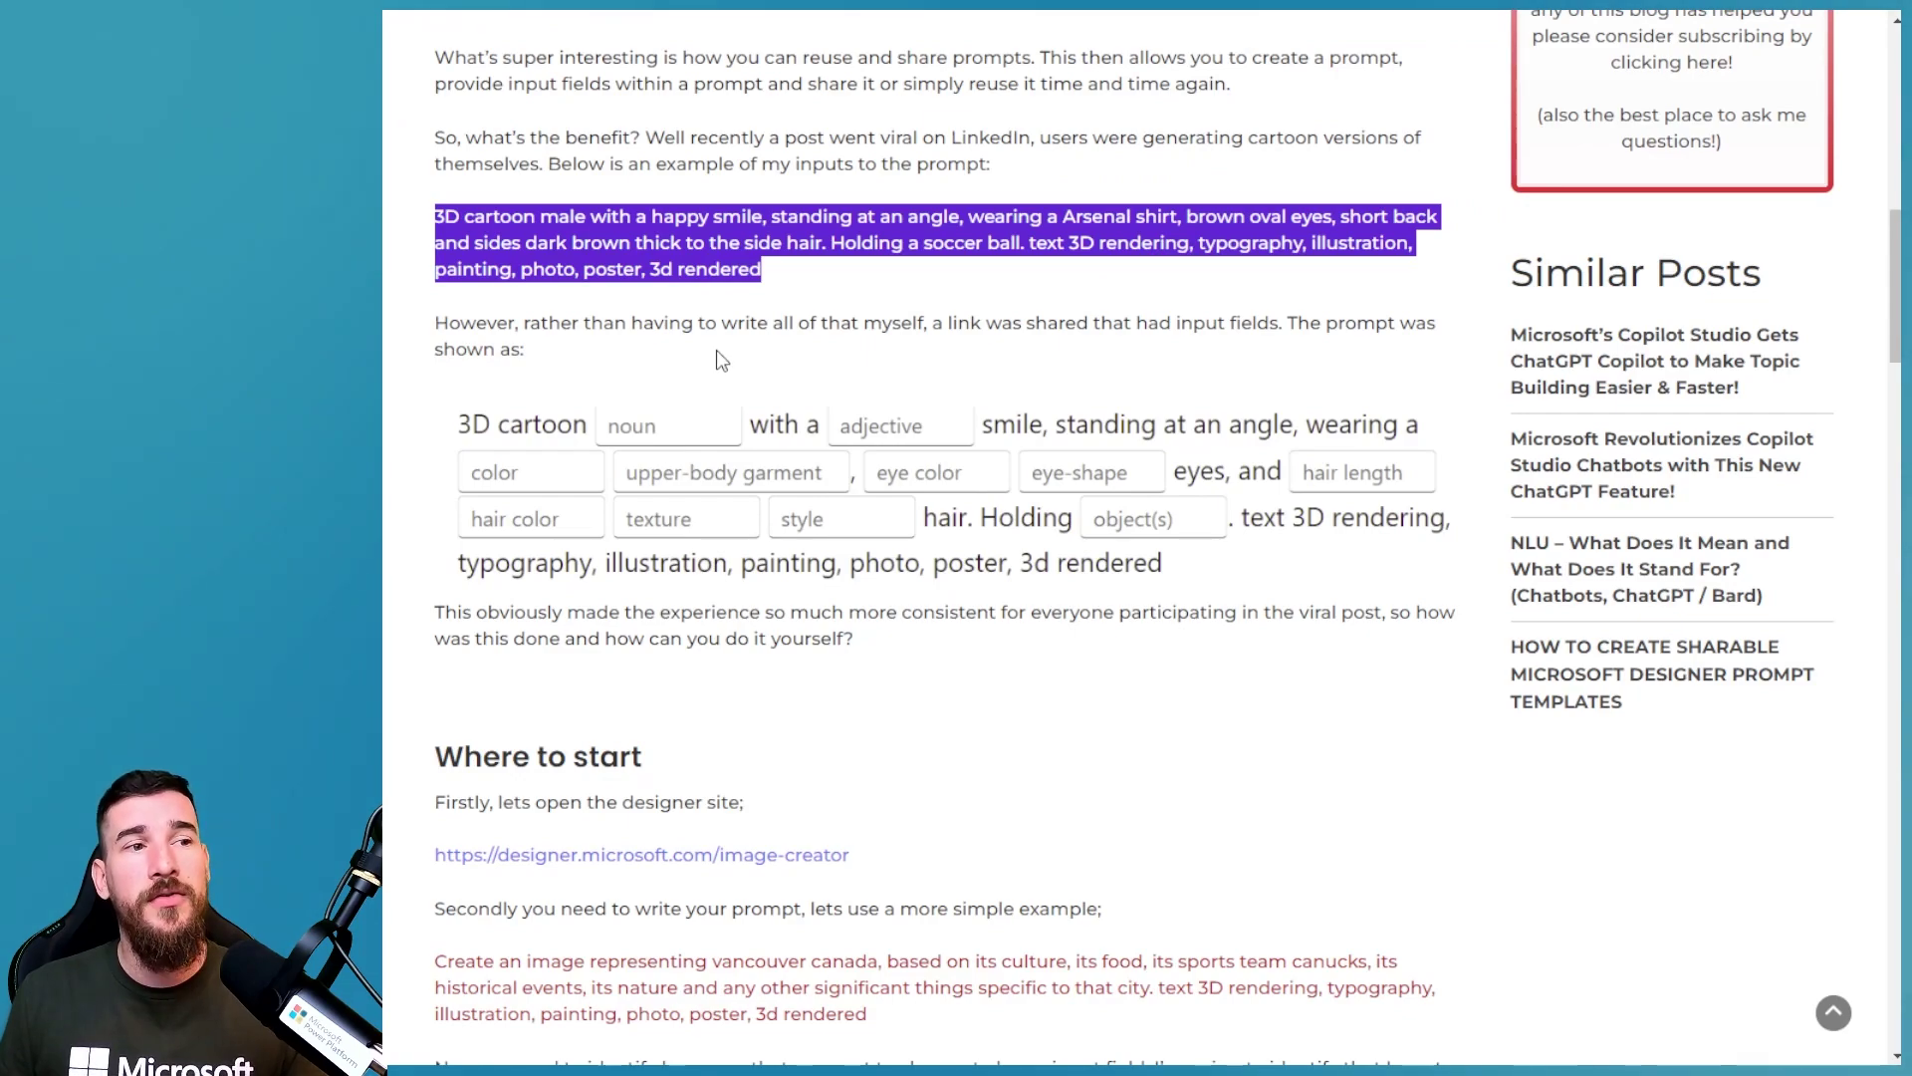
left_click(607, 229)
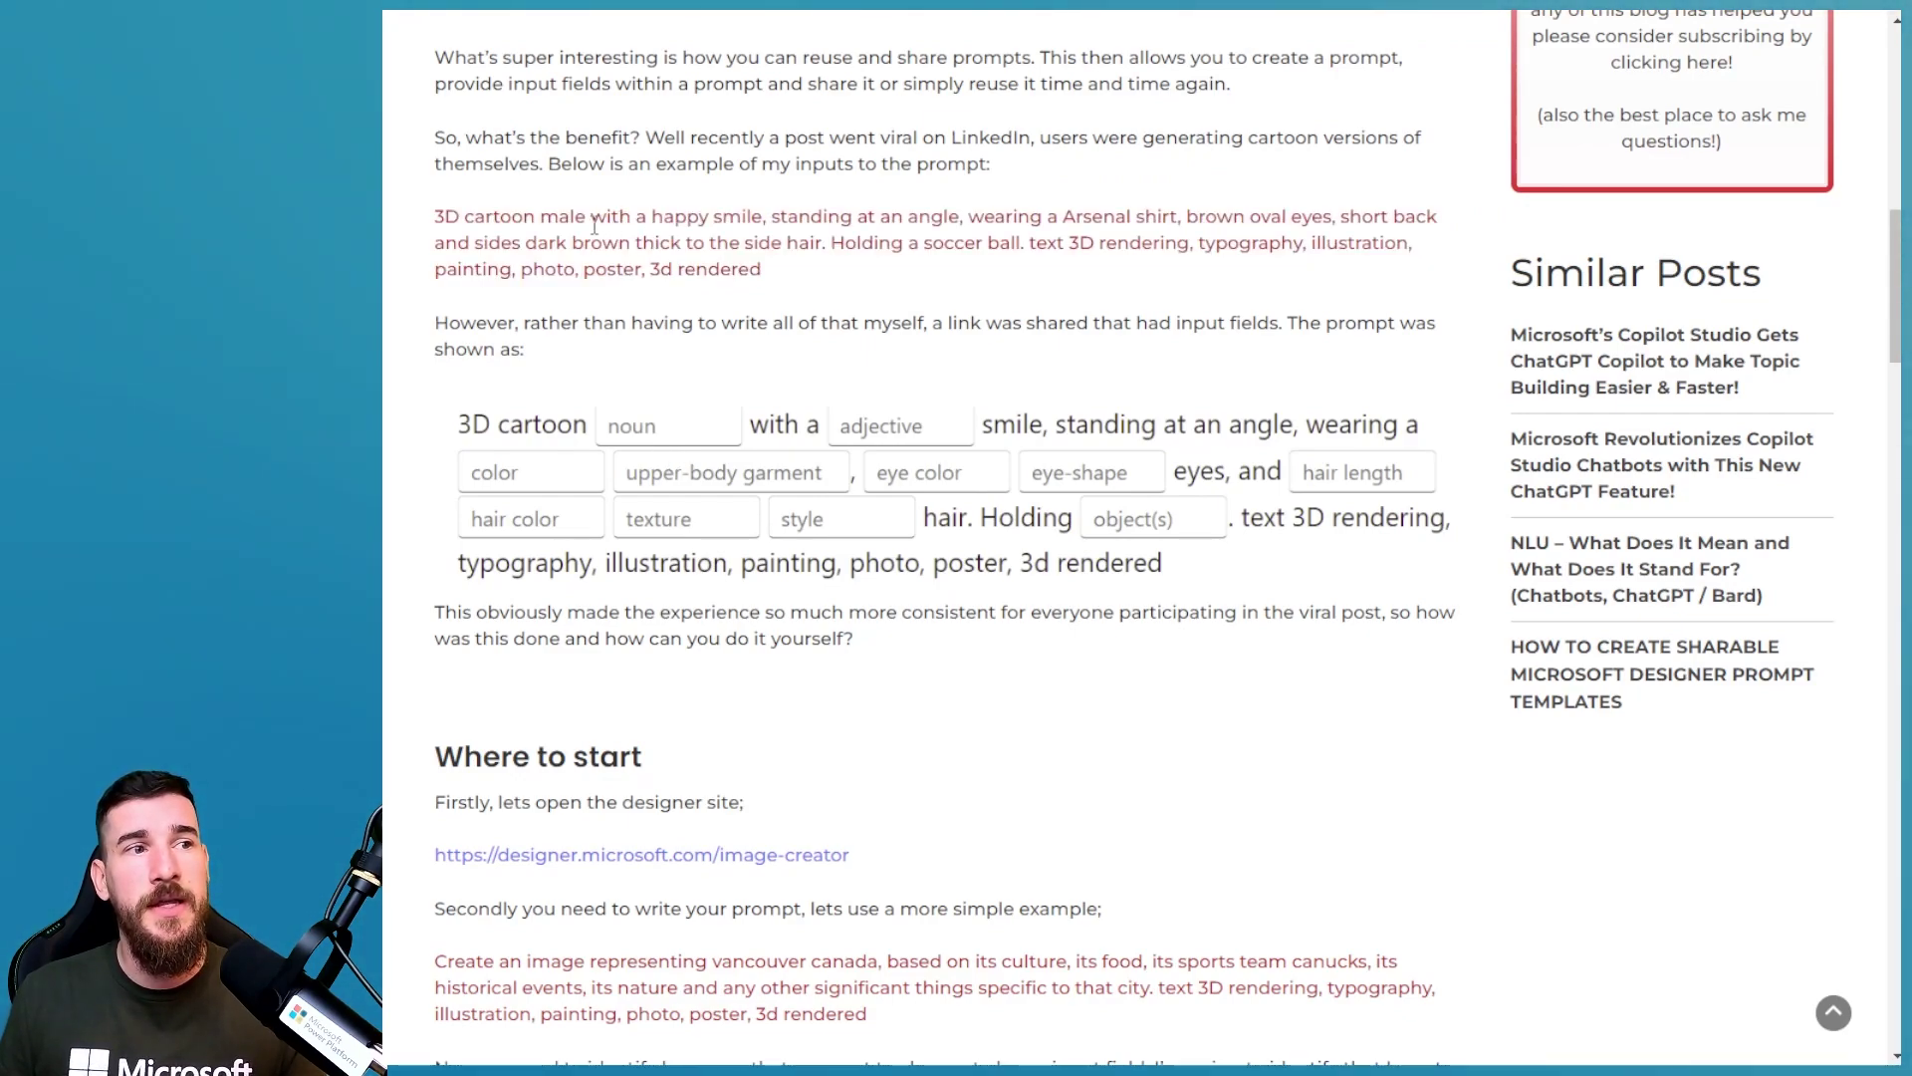
double_click(565, 217)
left_click_drag(653, 217, 712, 217)
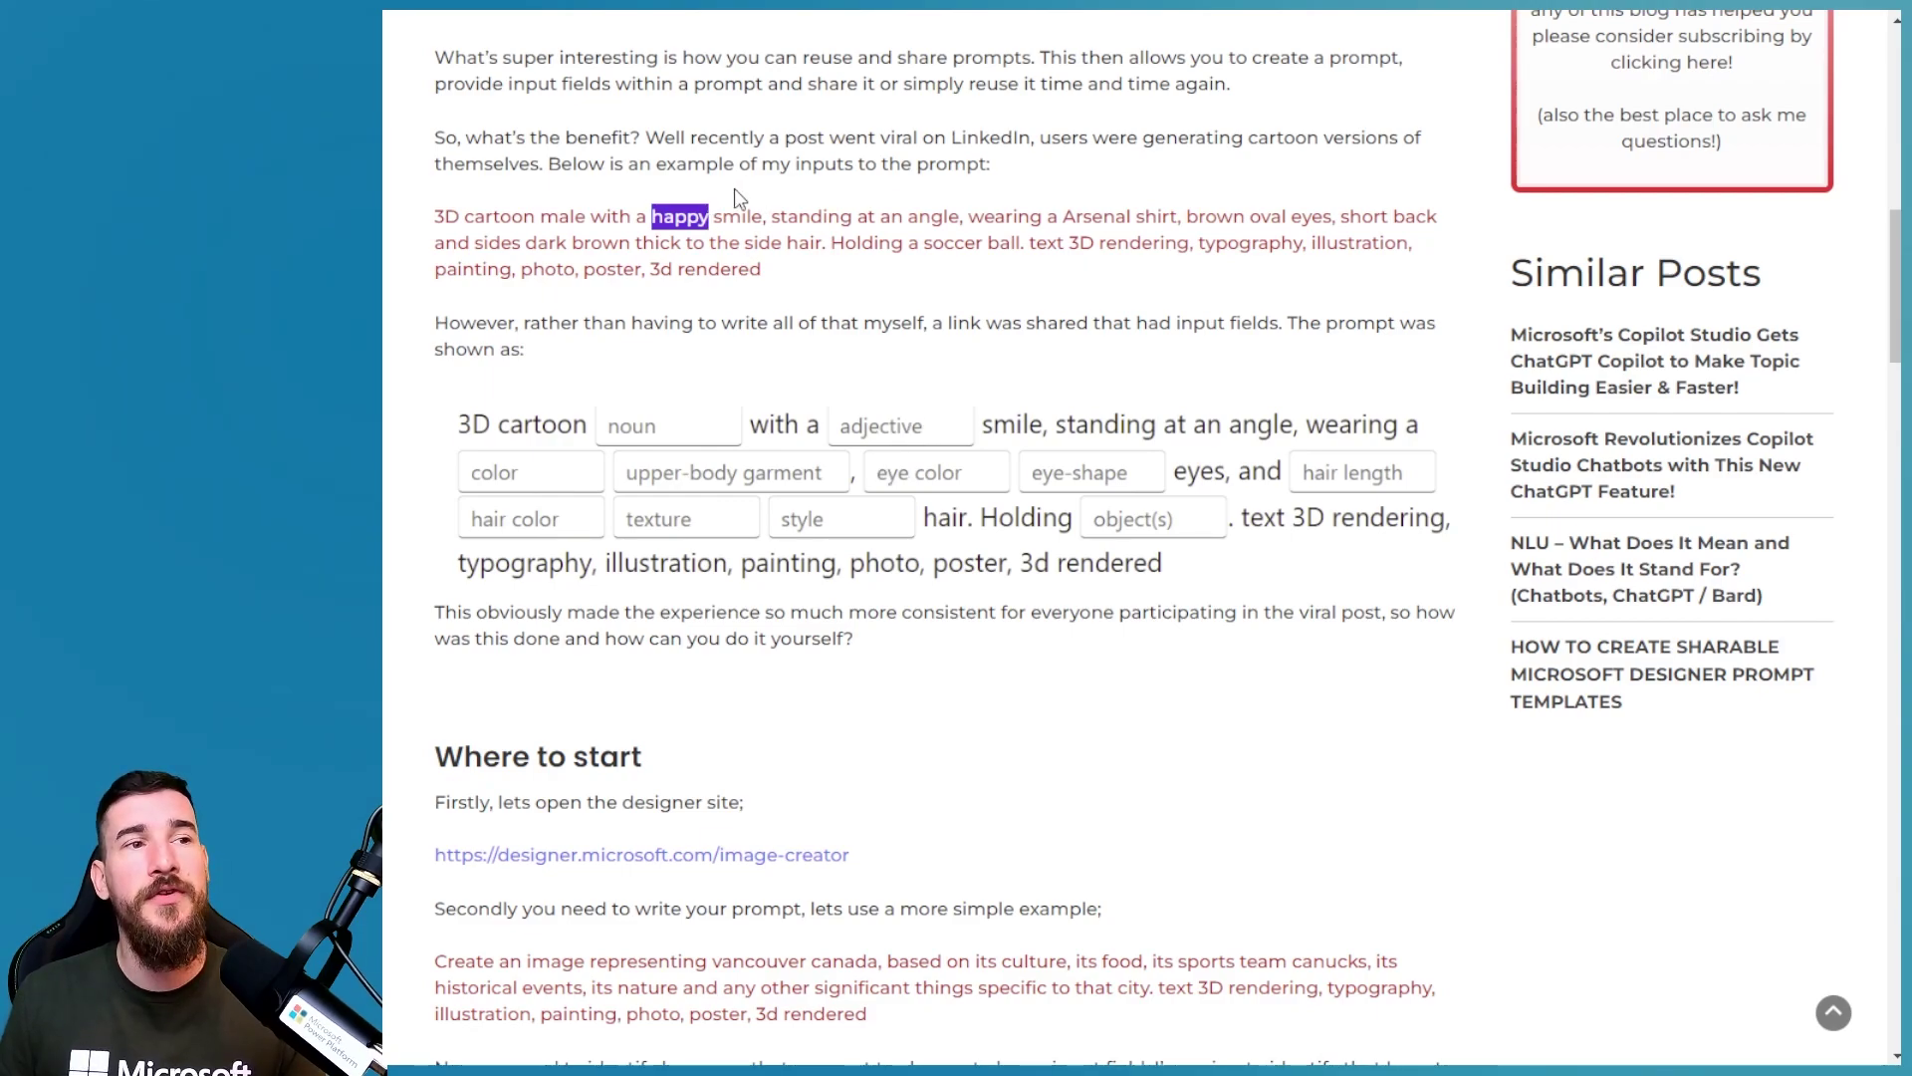
left_click_drag(1061, 217, 1082, 218)
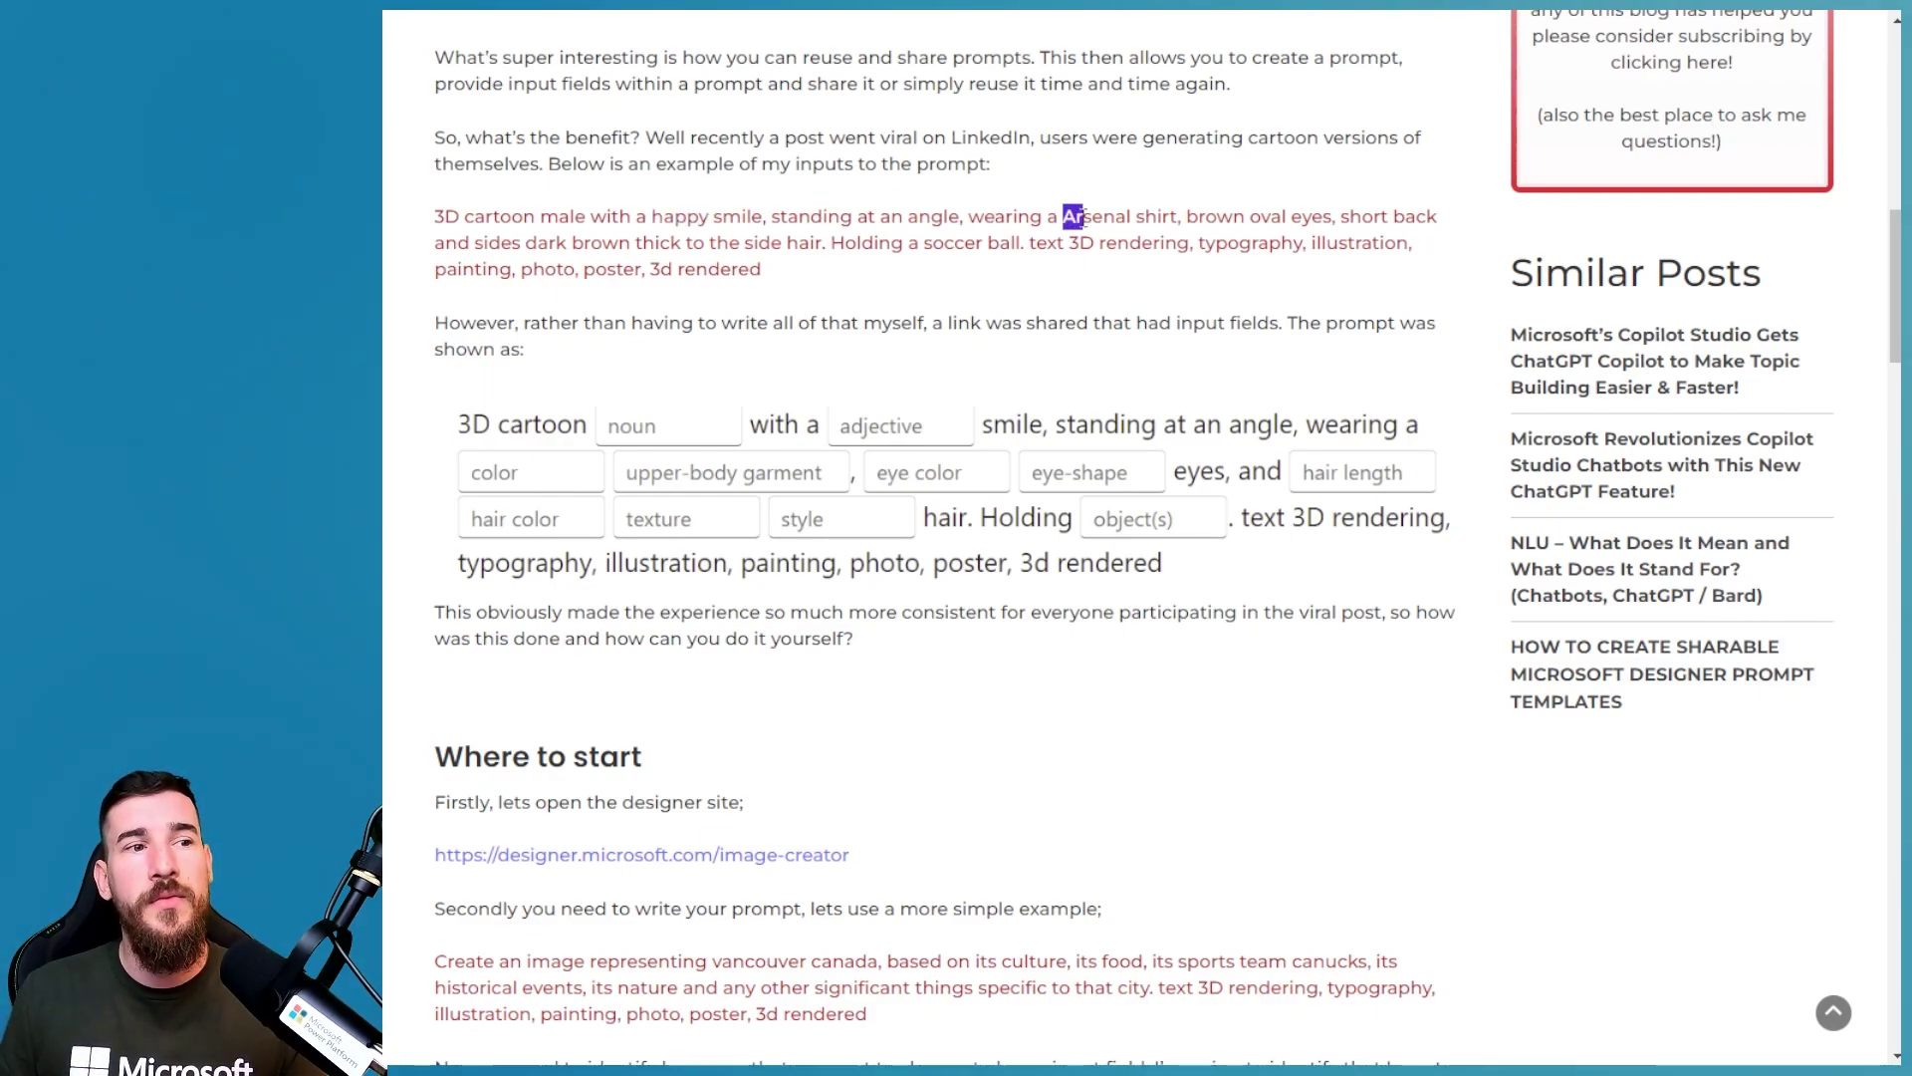
double_click(1075, 216)
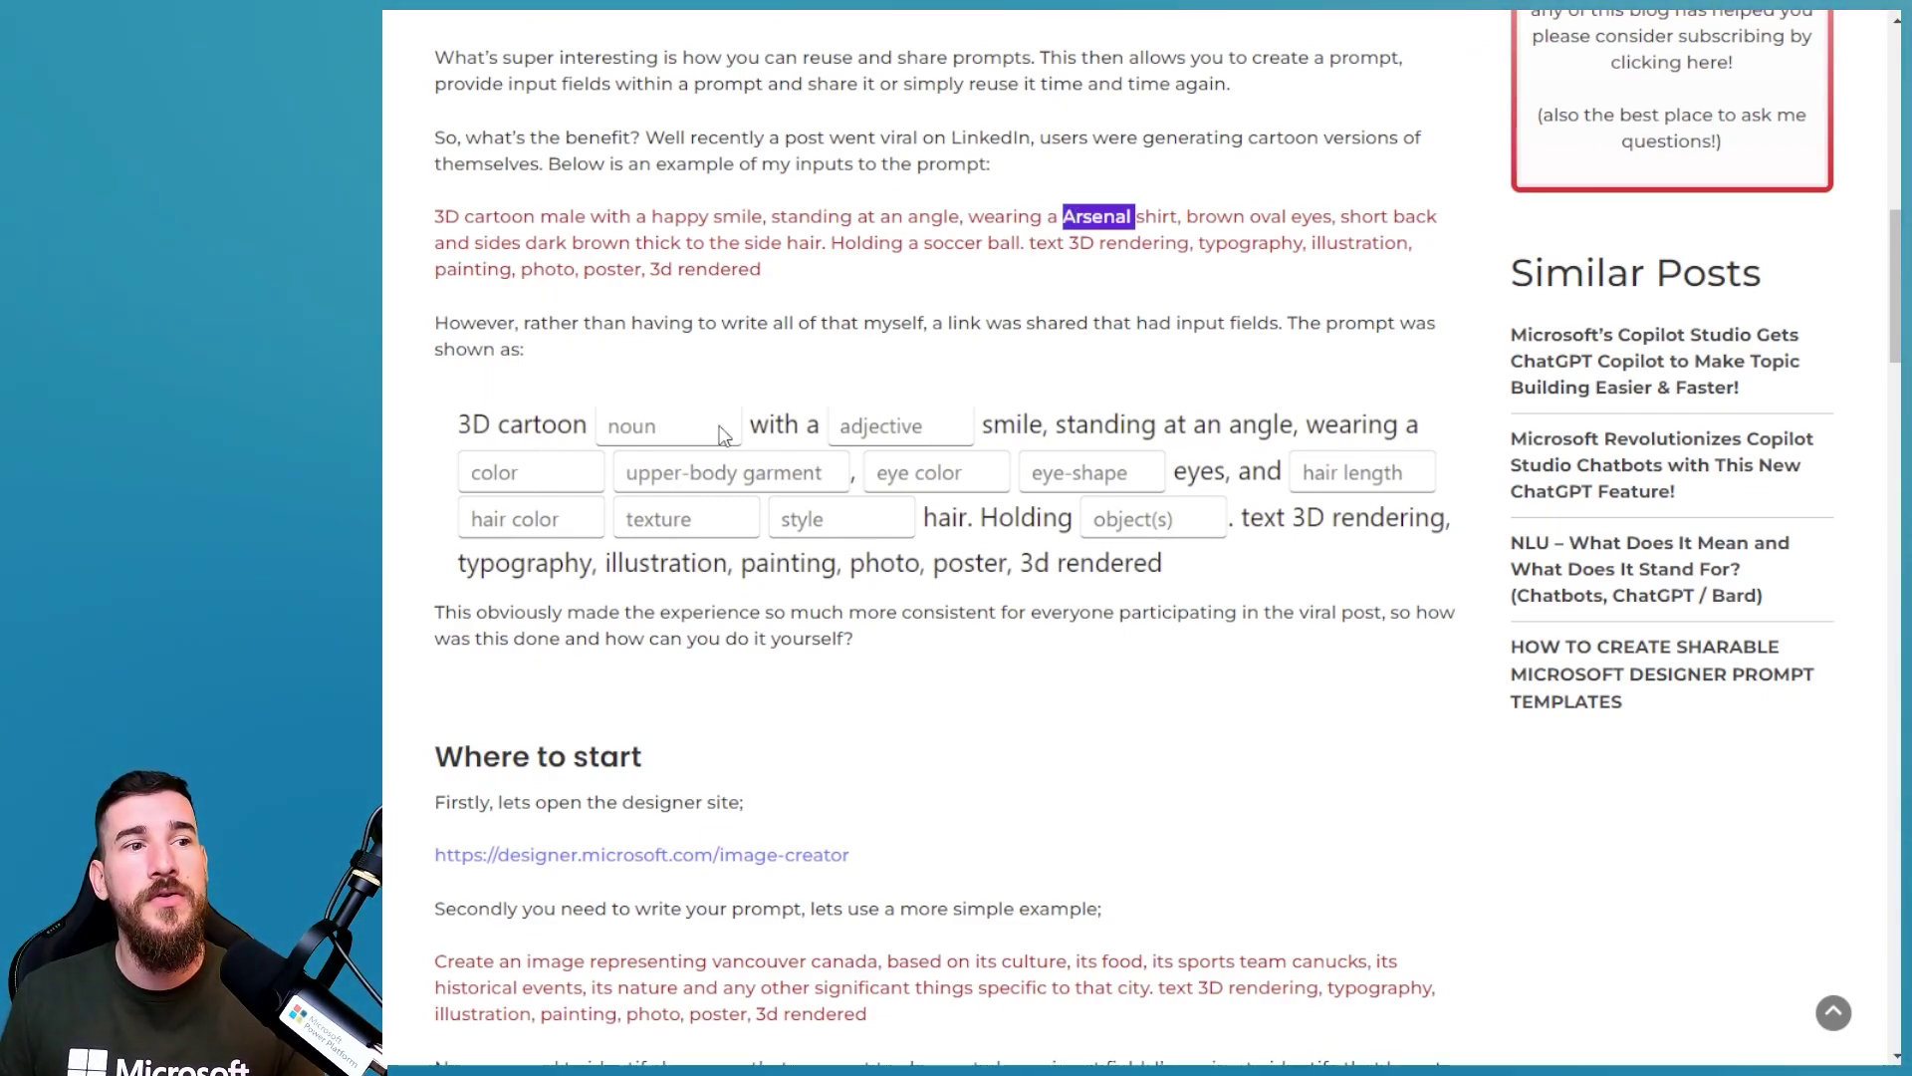
double_click(1155, 216)
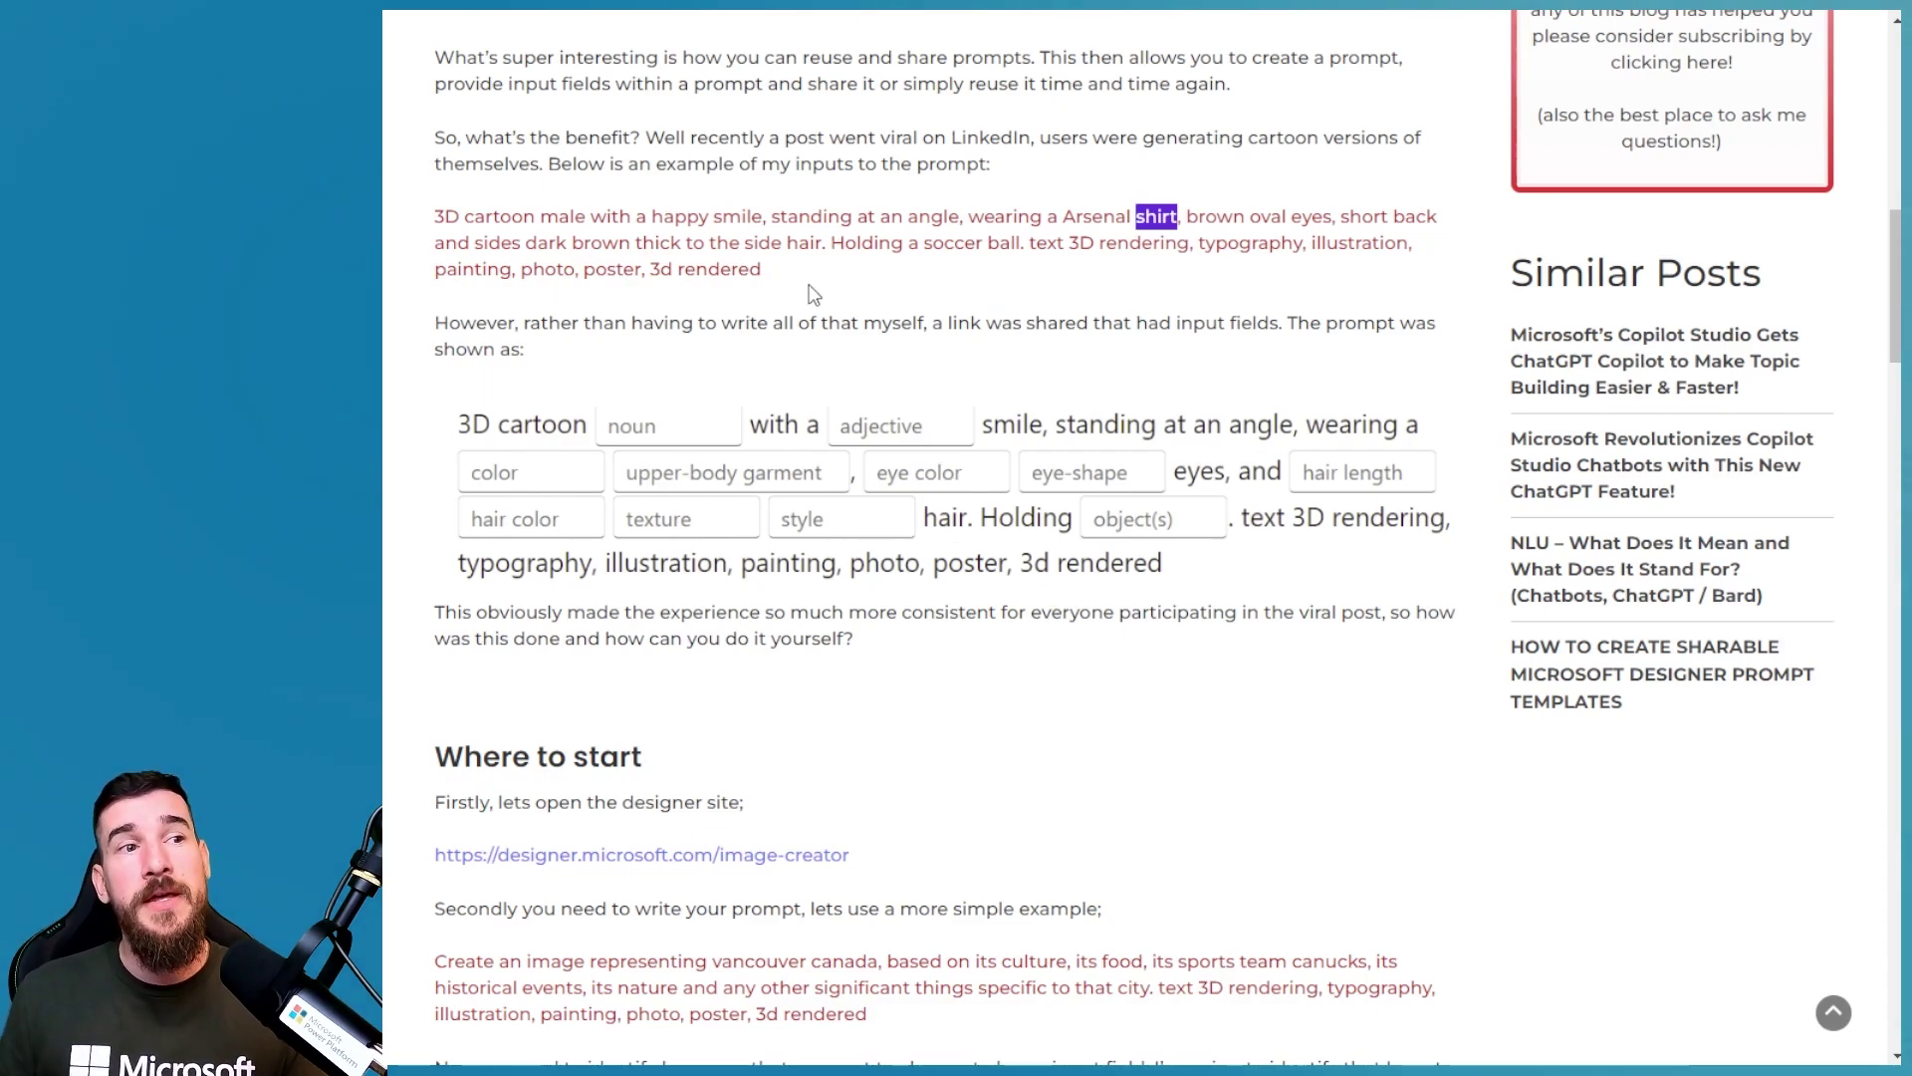
left_click_drag(764, 270, 435, 217)
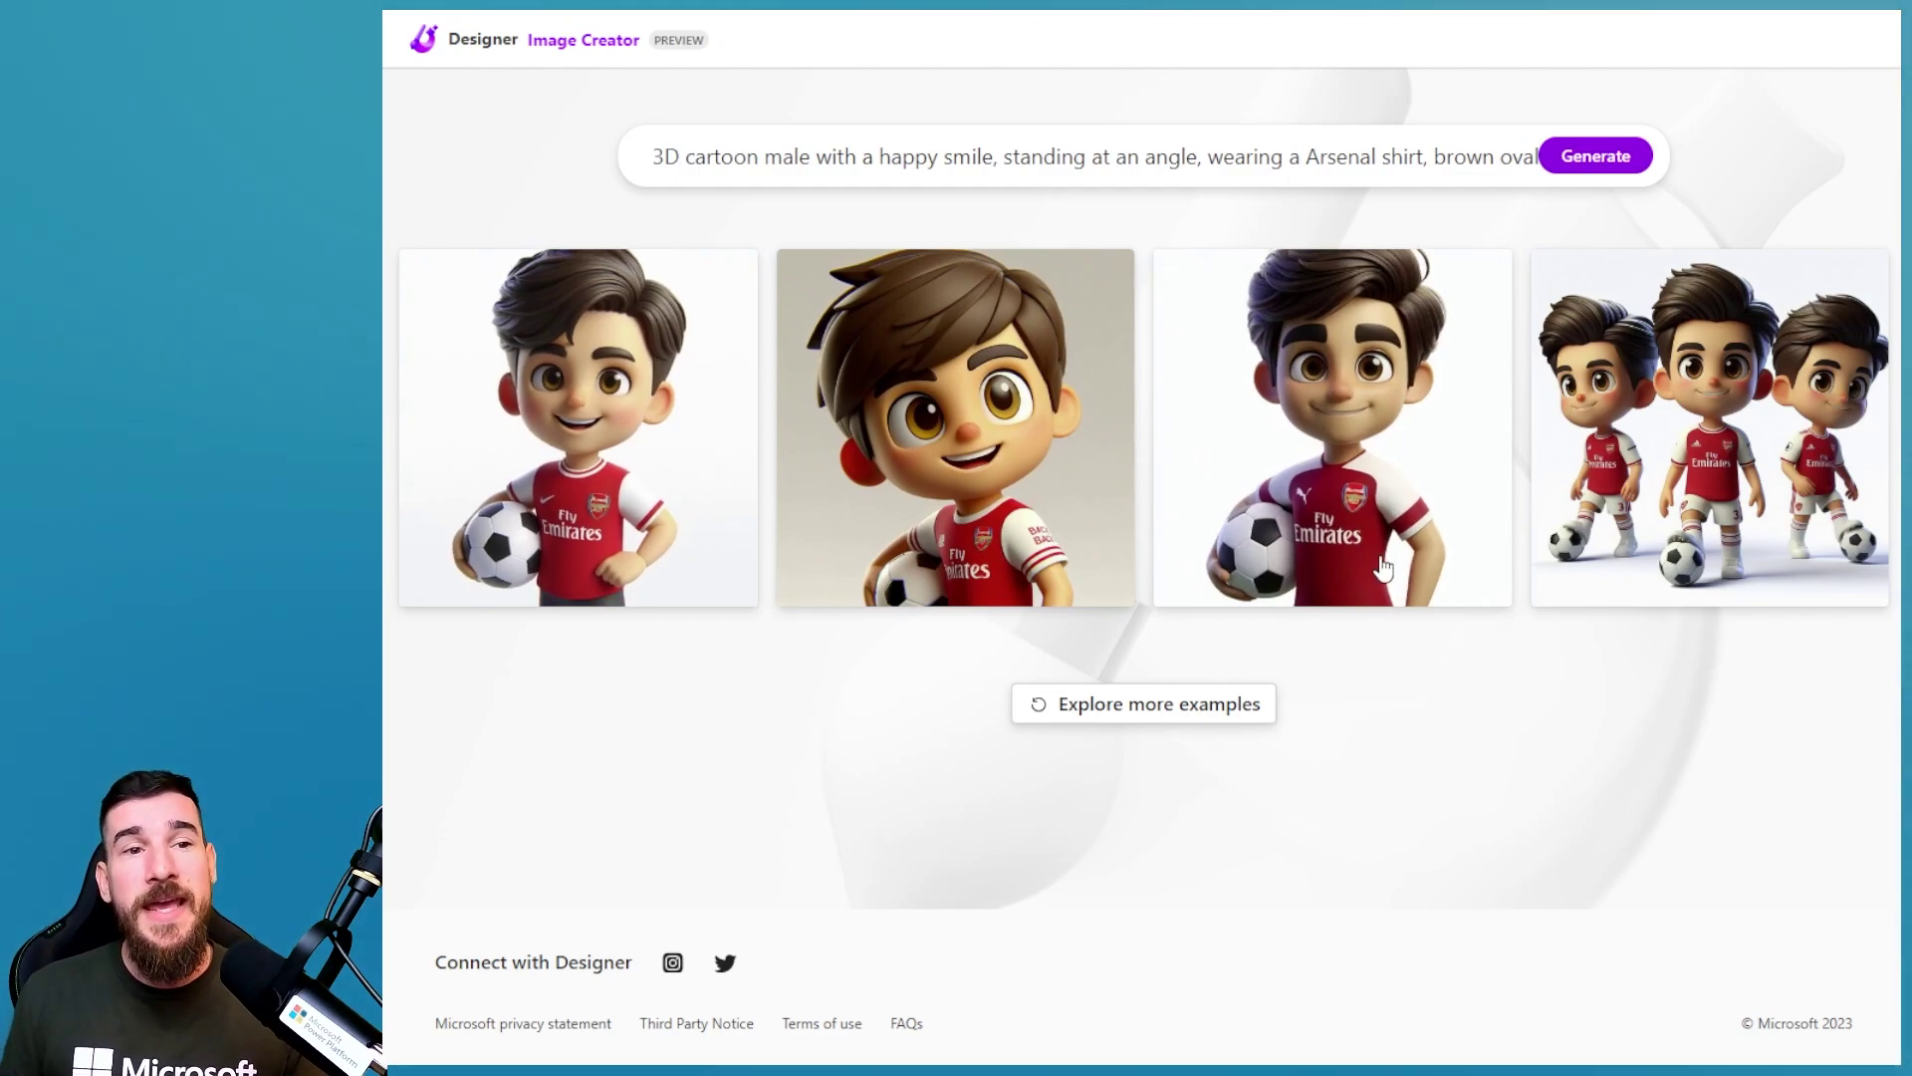
- Preview the third generated cartoon image in Image Creator, close the preview and return to the blog article
left_click(1313, 446)
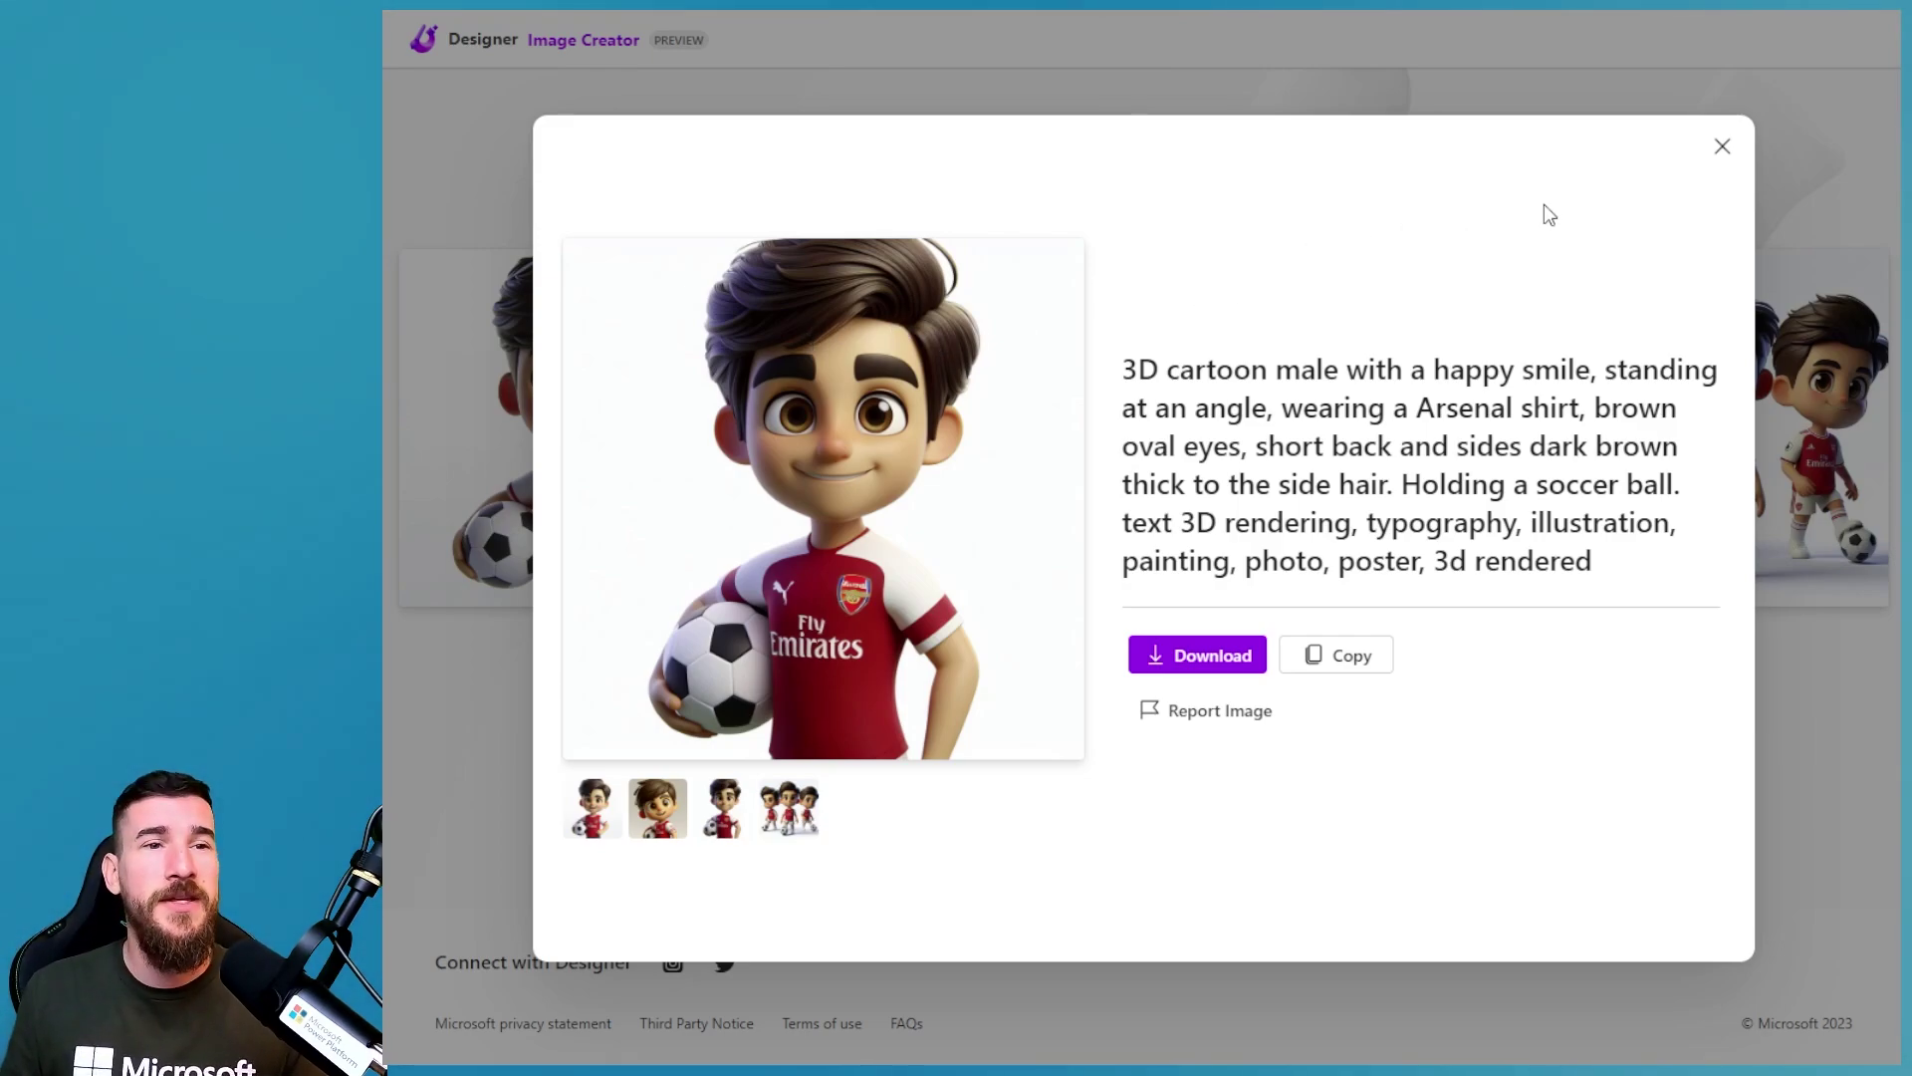
left_click(1722, 146)
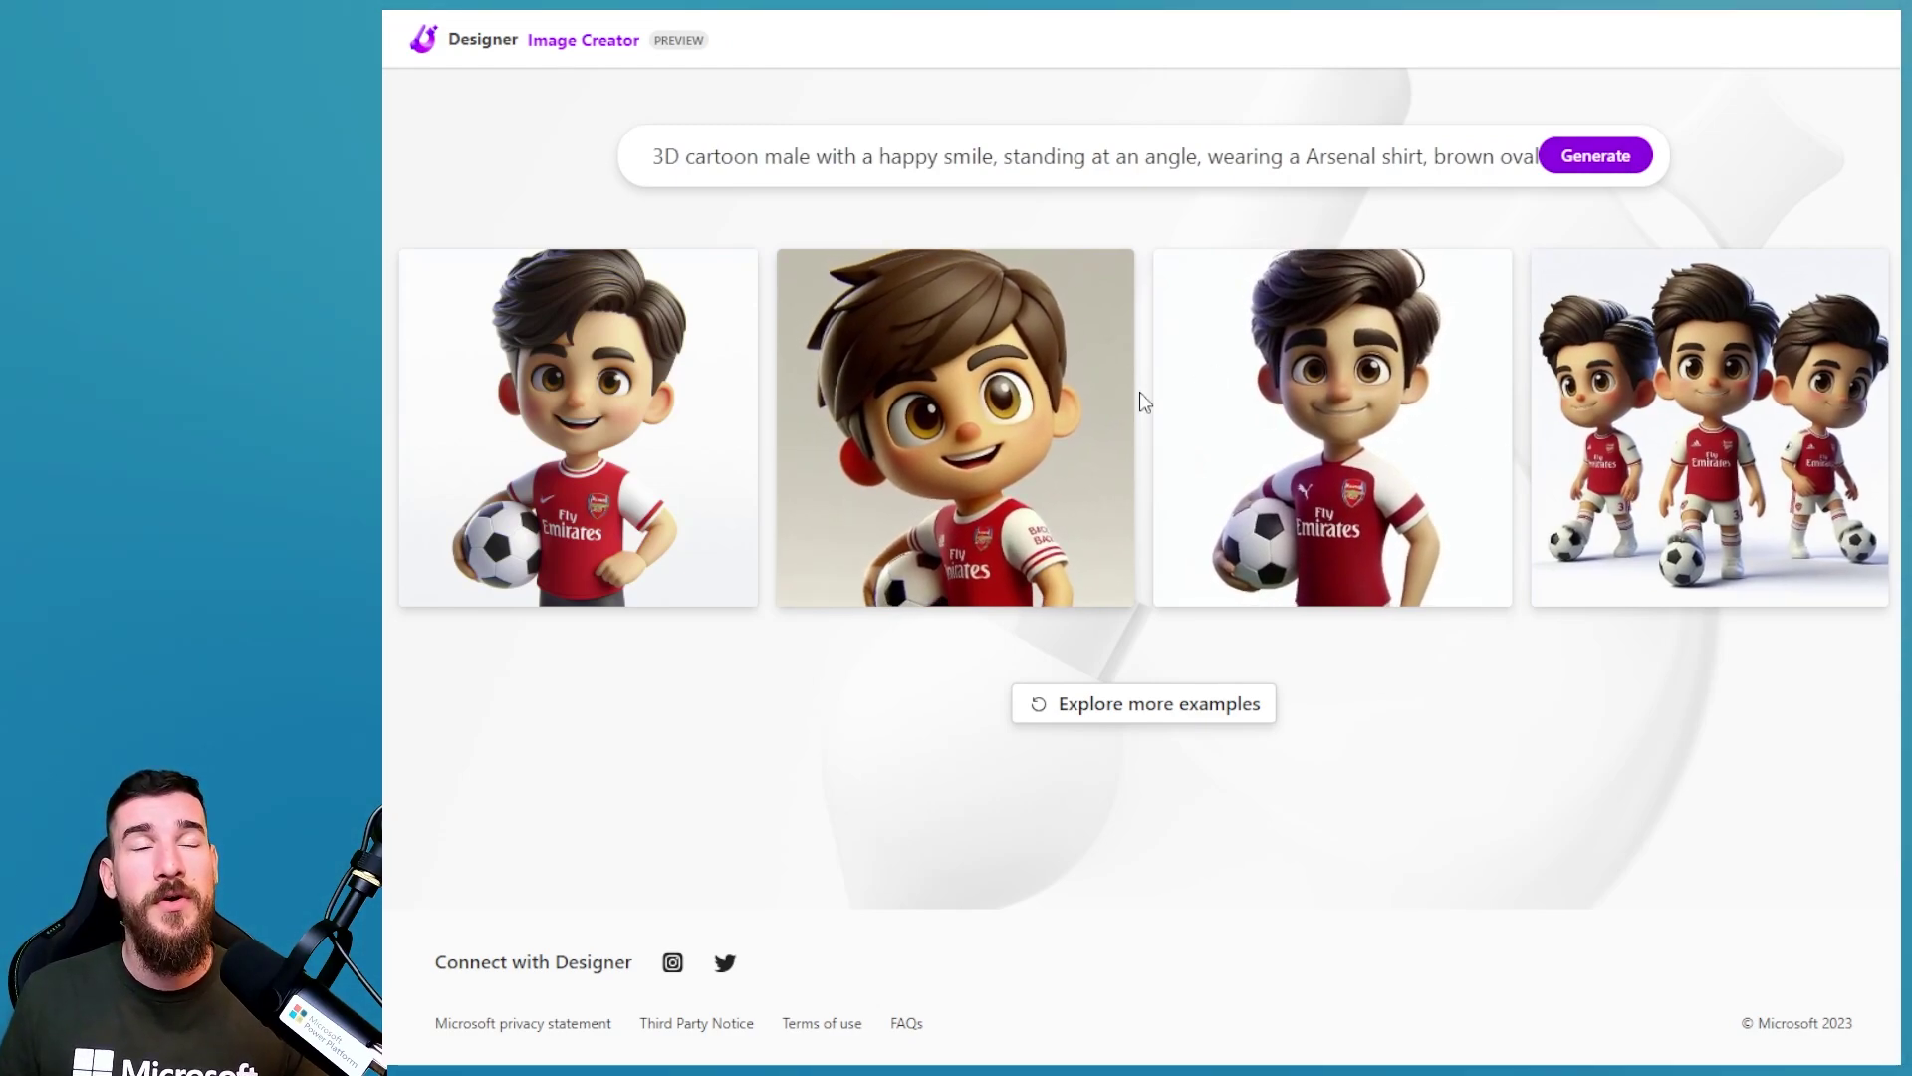
key("ctrl+Tab")
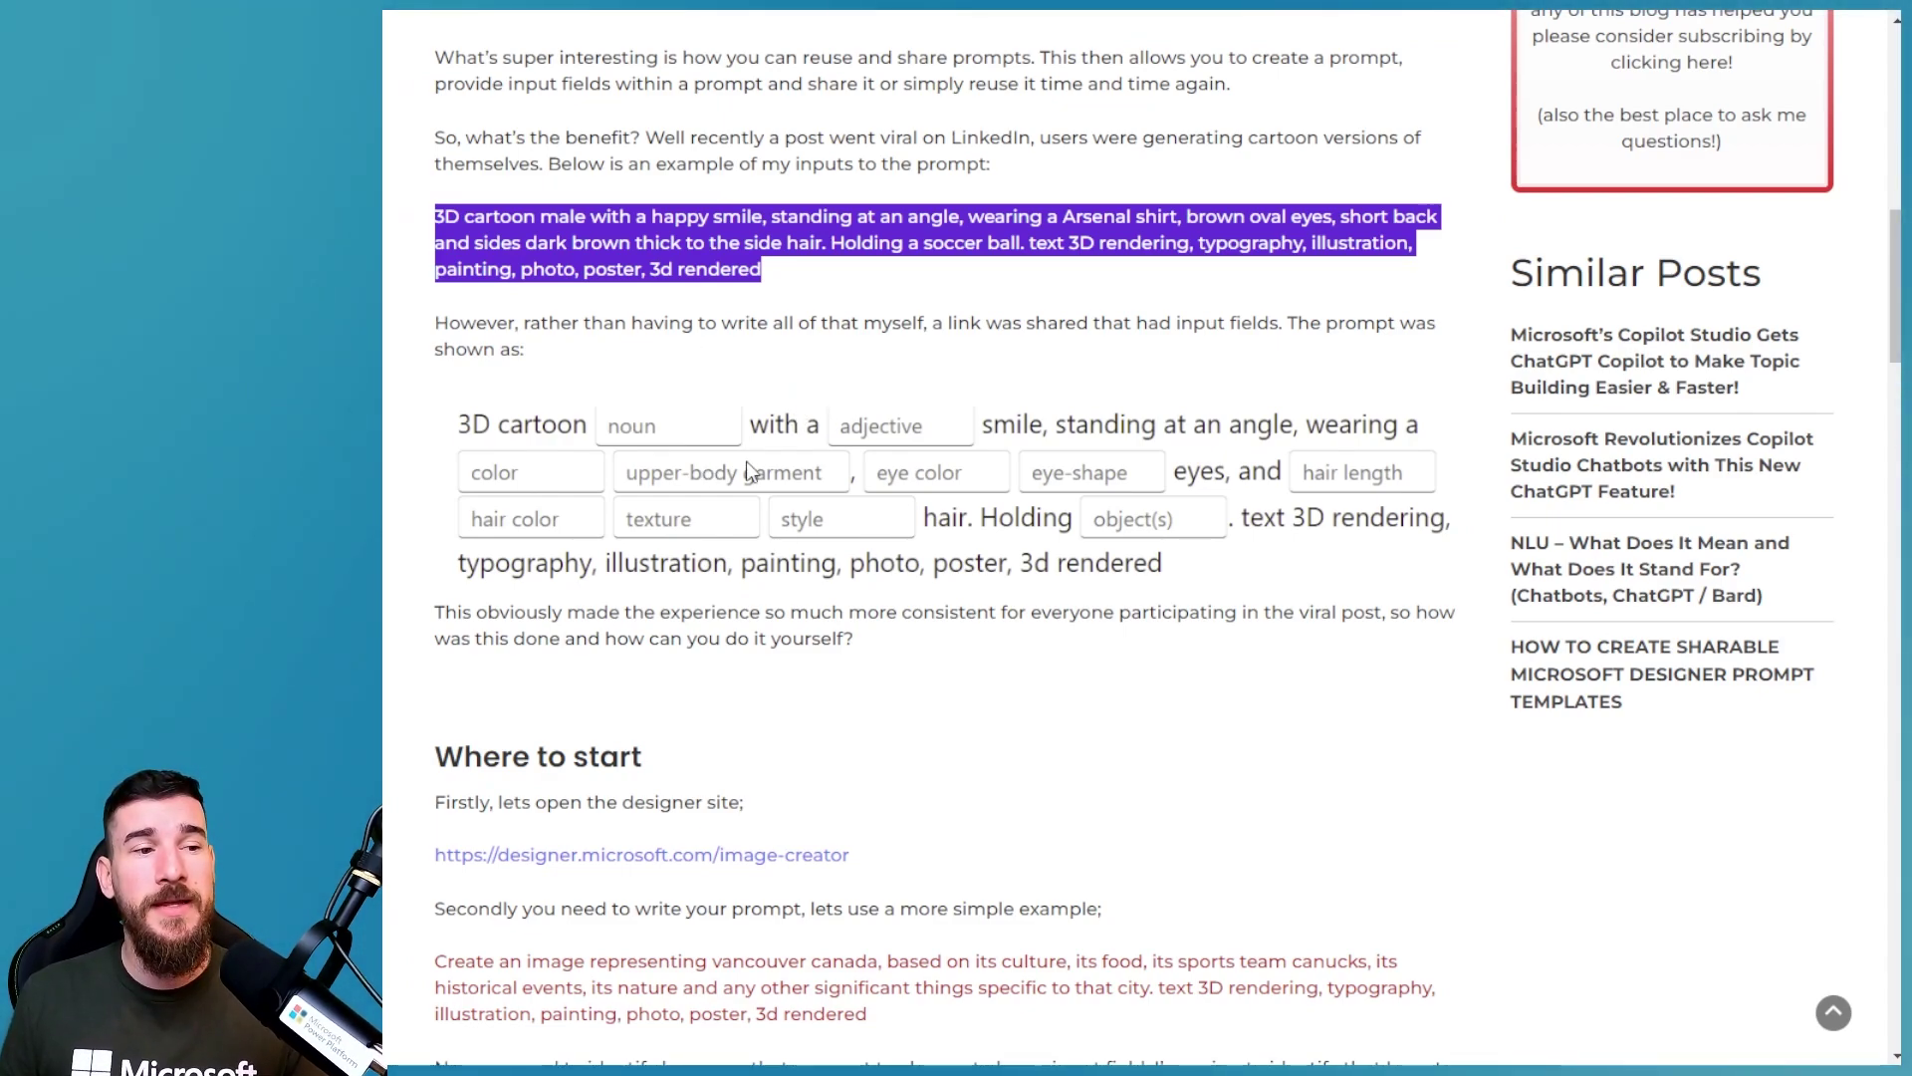
- Copy the article's "Create an image representing vancouver canada" example prompt for use in Image Creator's description box
scroll(747, 468, "down", 5)
left_click_drag(871, 538, 435, 485)
right_click(518, 500)
left_click(622, 518)
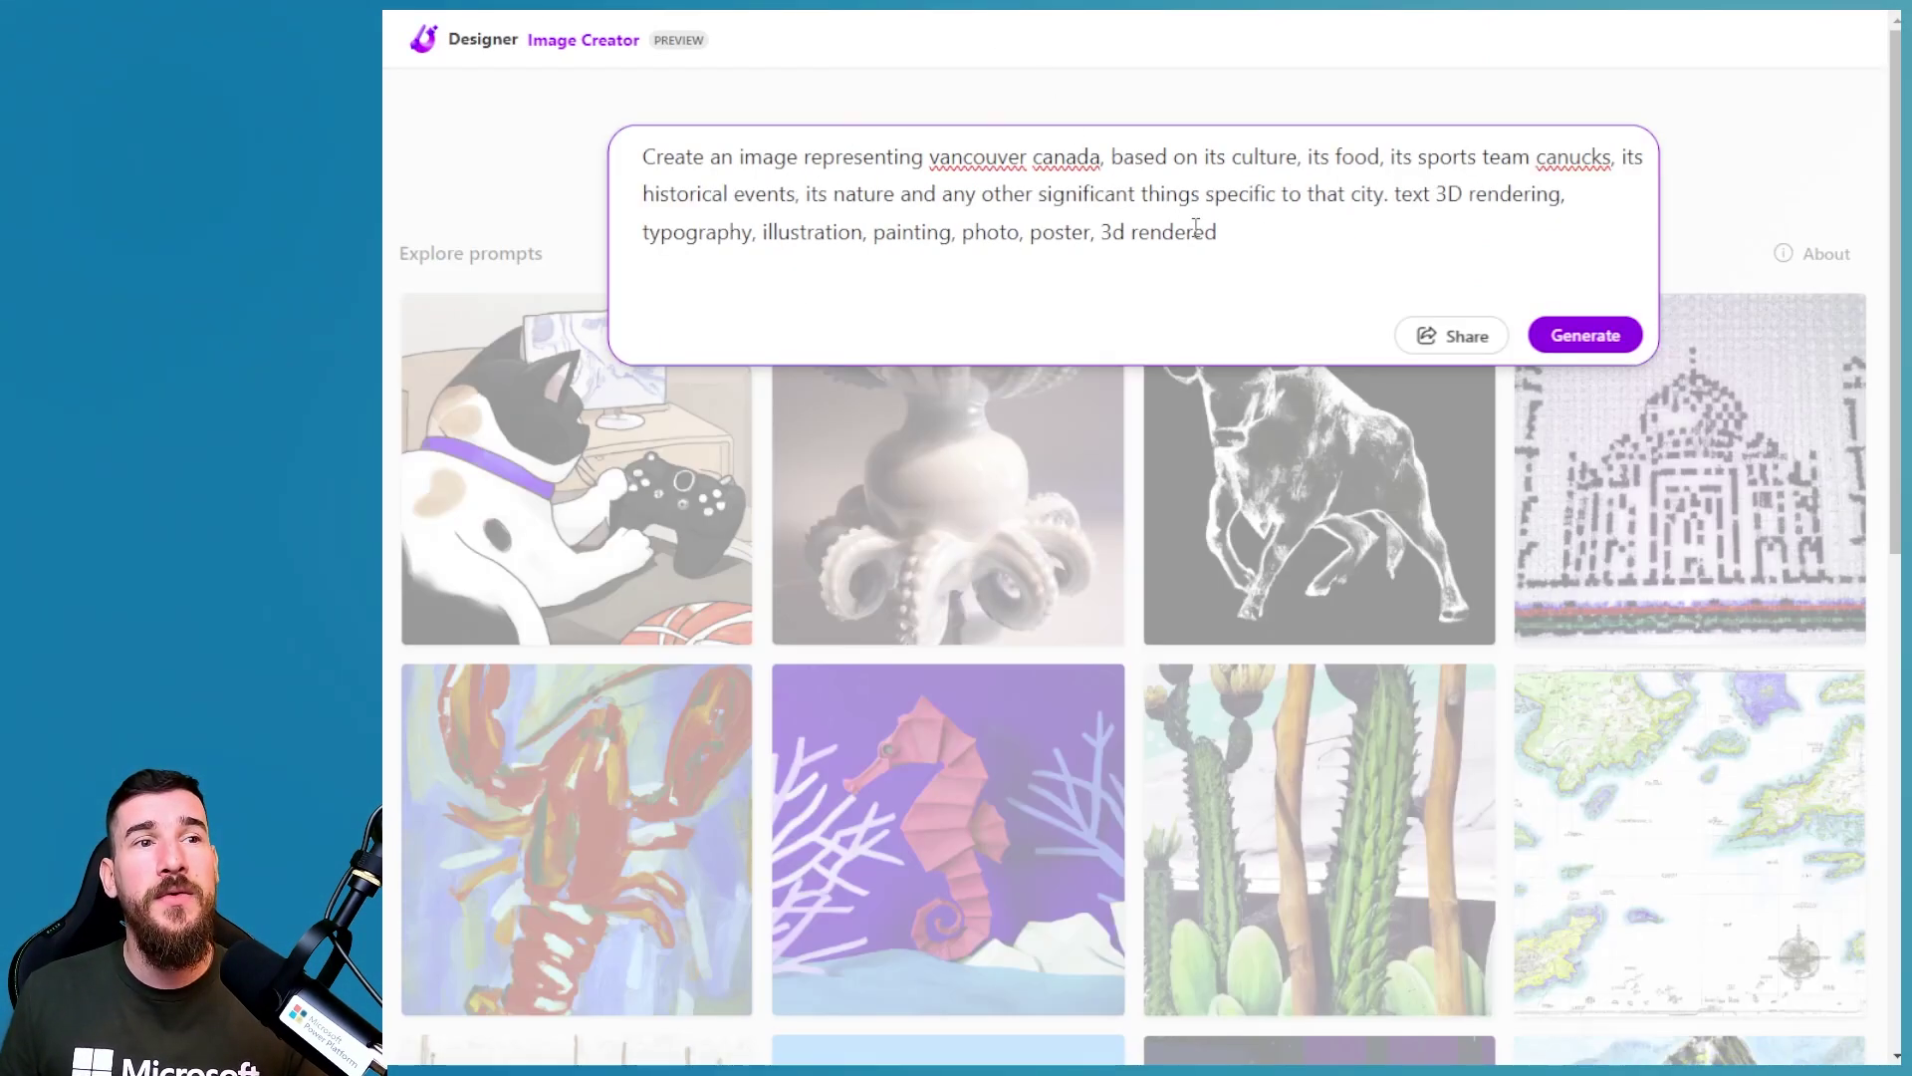
- Check the pasted prompt's words "vancouver", "canada" and "canucks" and its closing style keywords, and generate the images
left_click_drag(1268, 227, 642, 156)
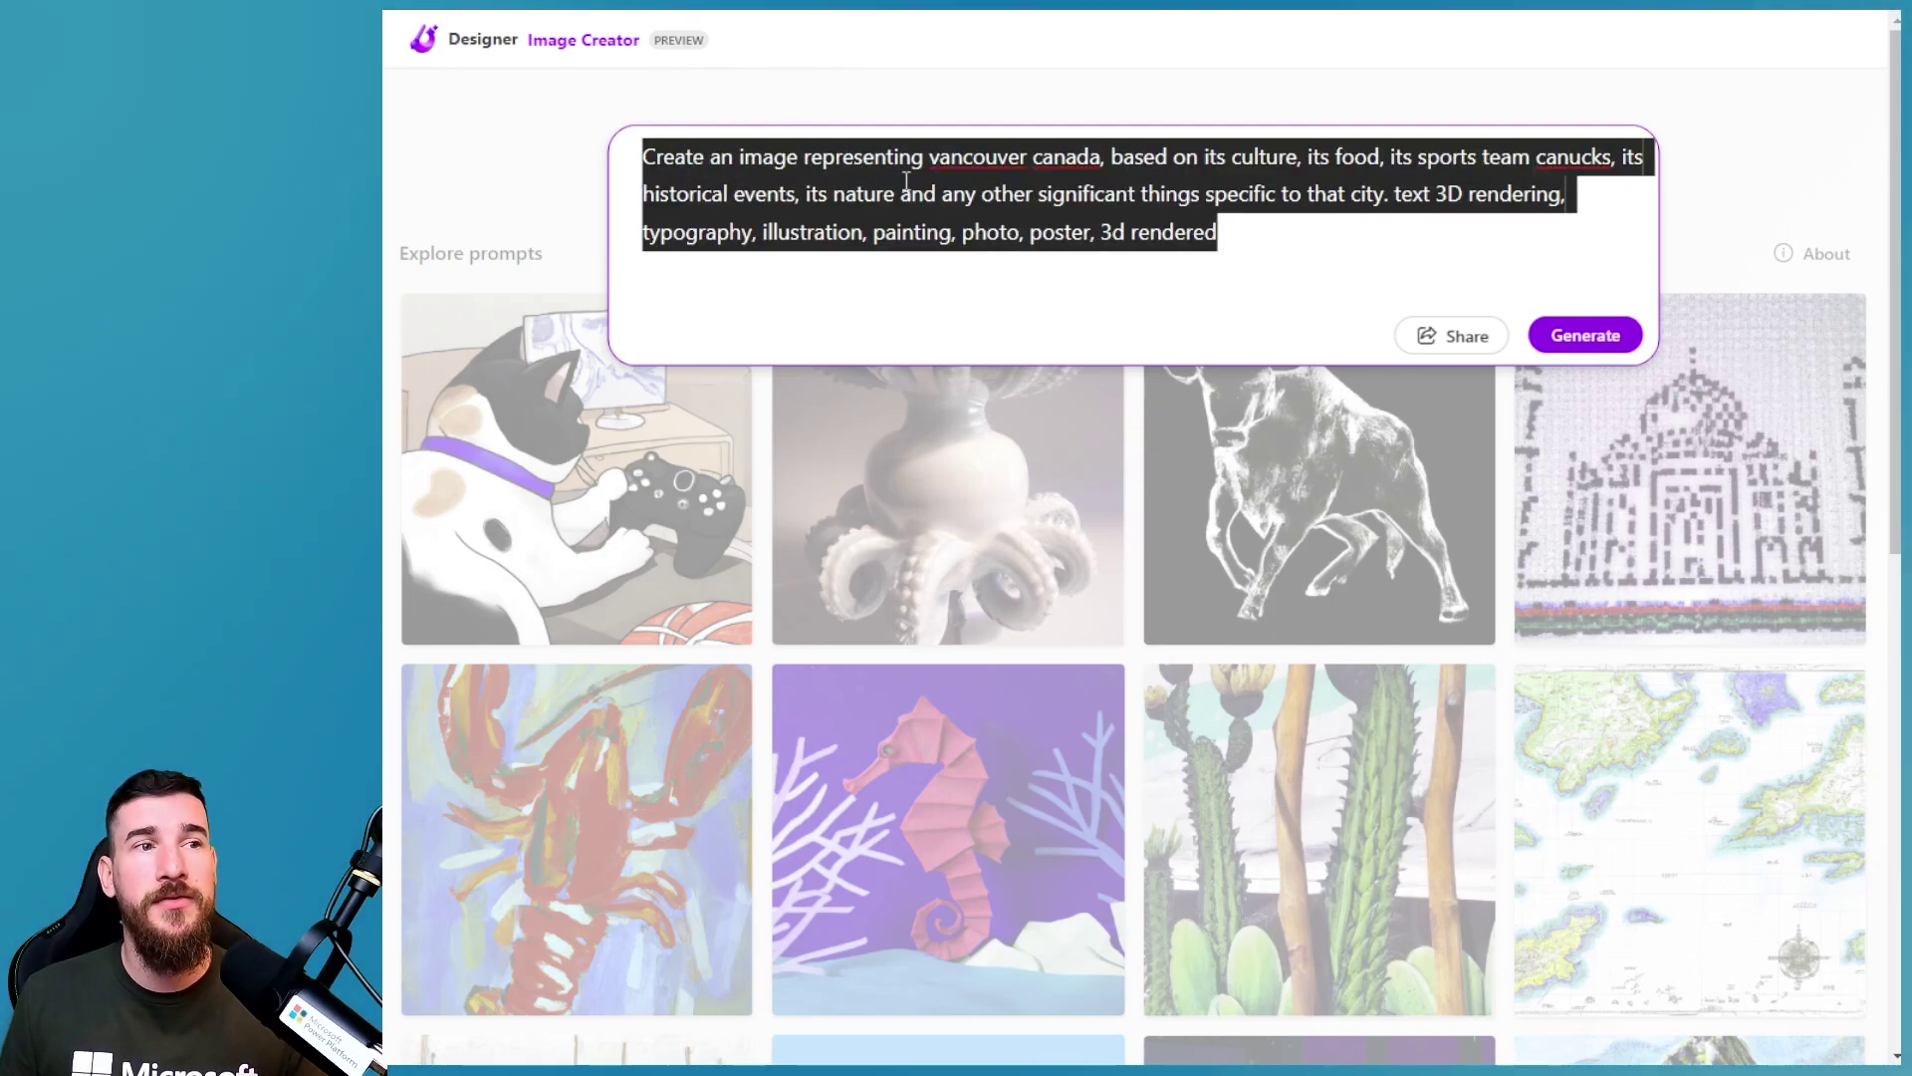
key("Right")
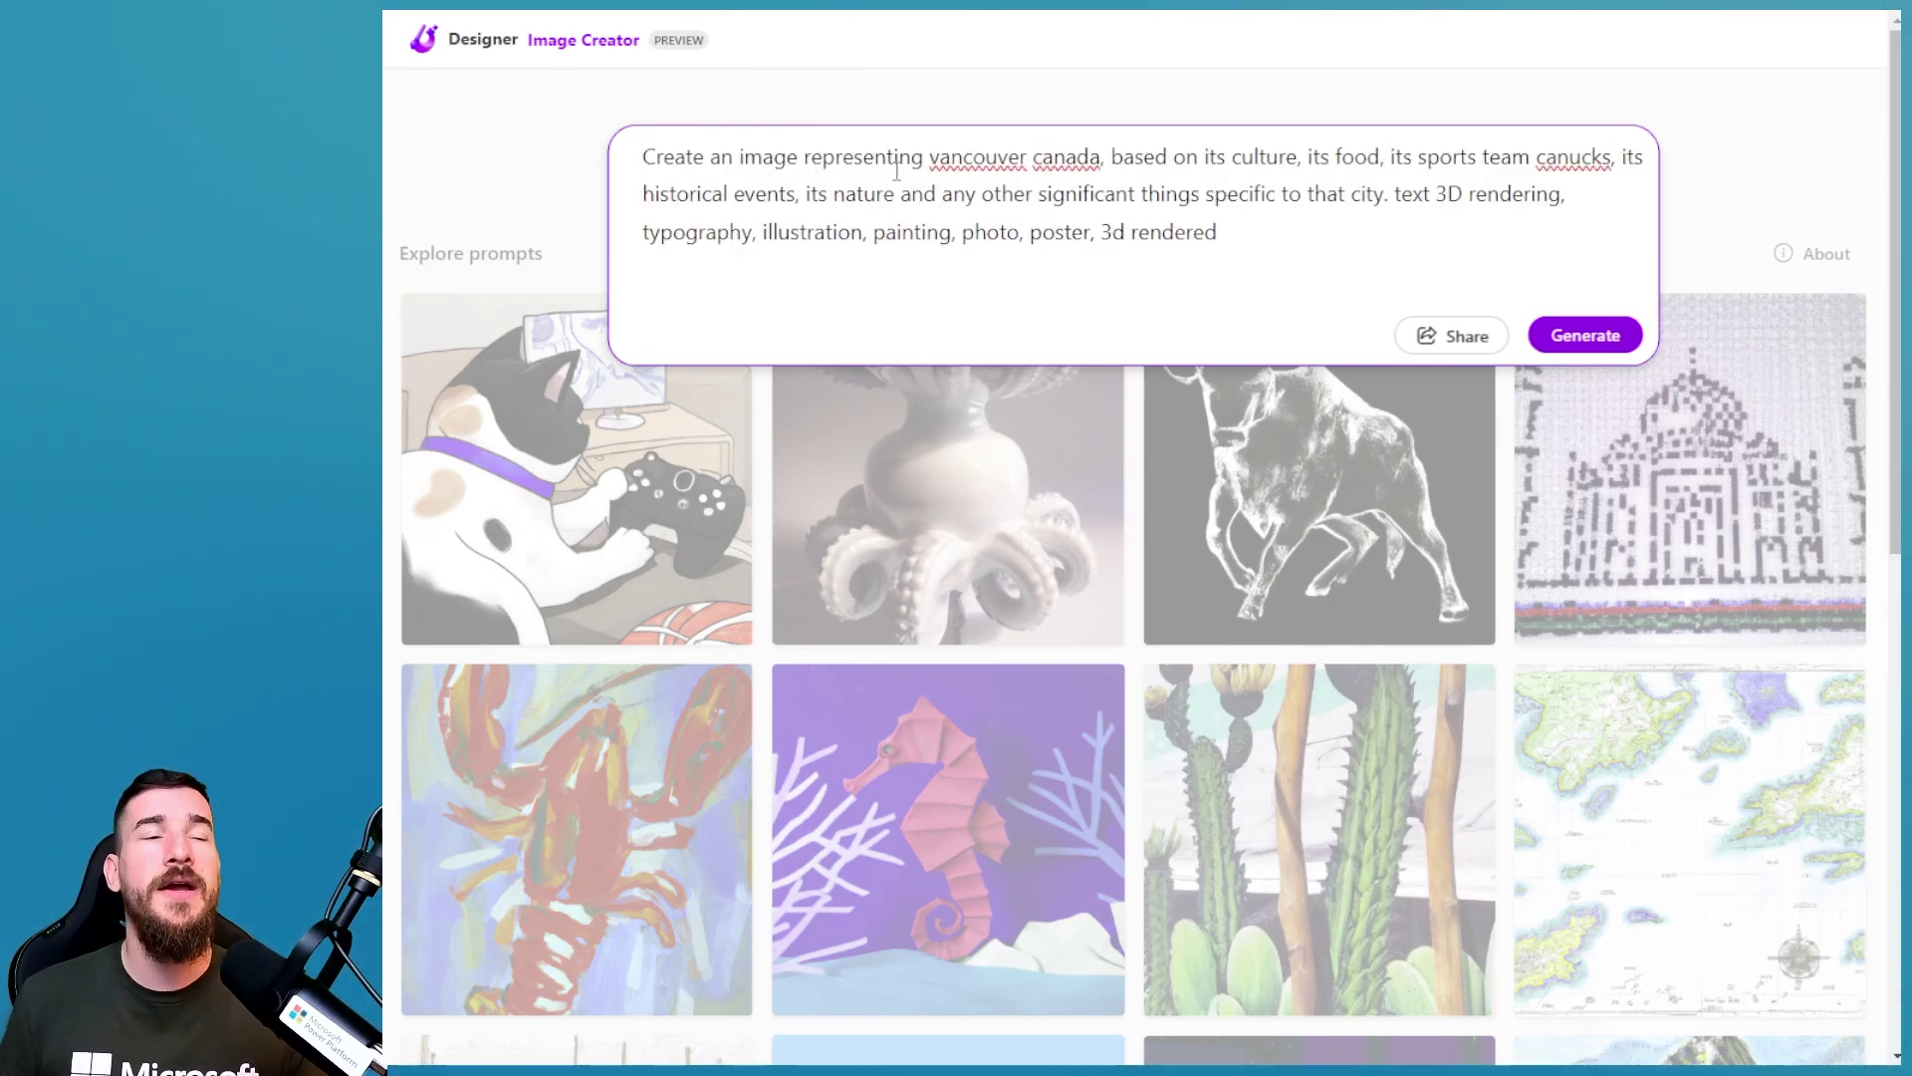
double_click(971, 157)
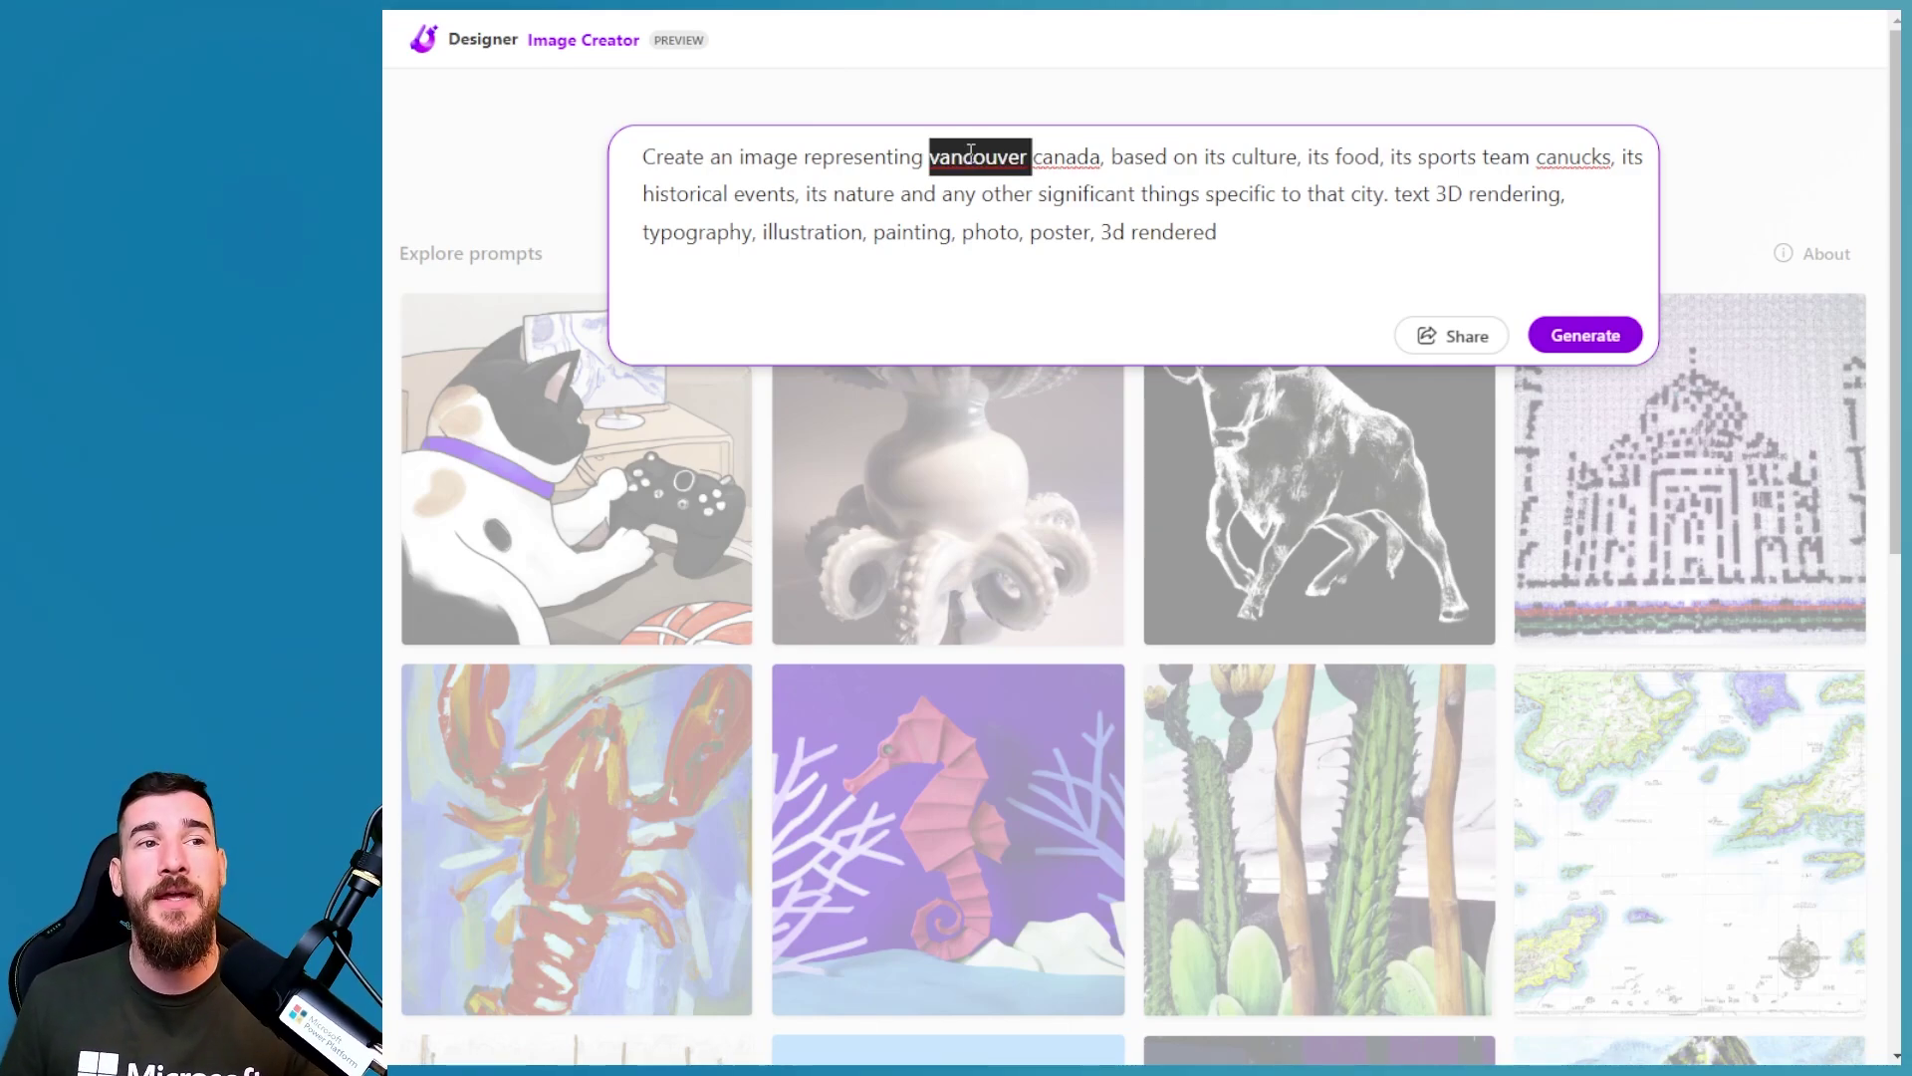
double_click(1066, 159)
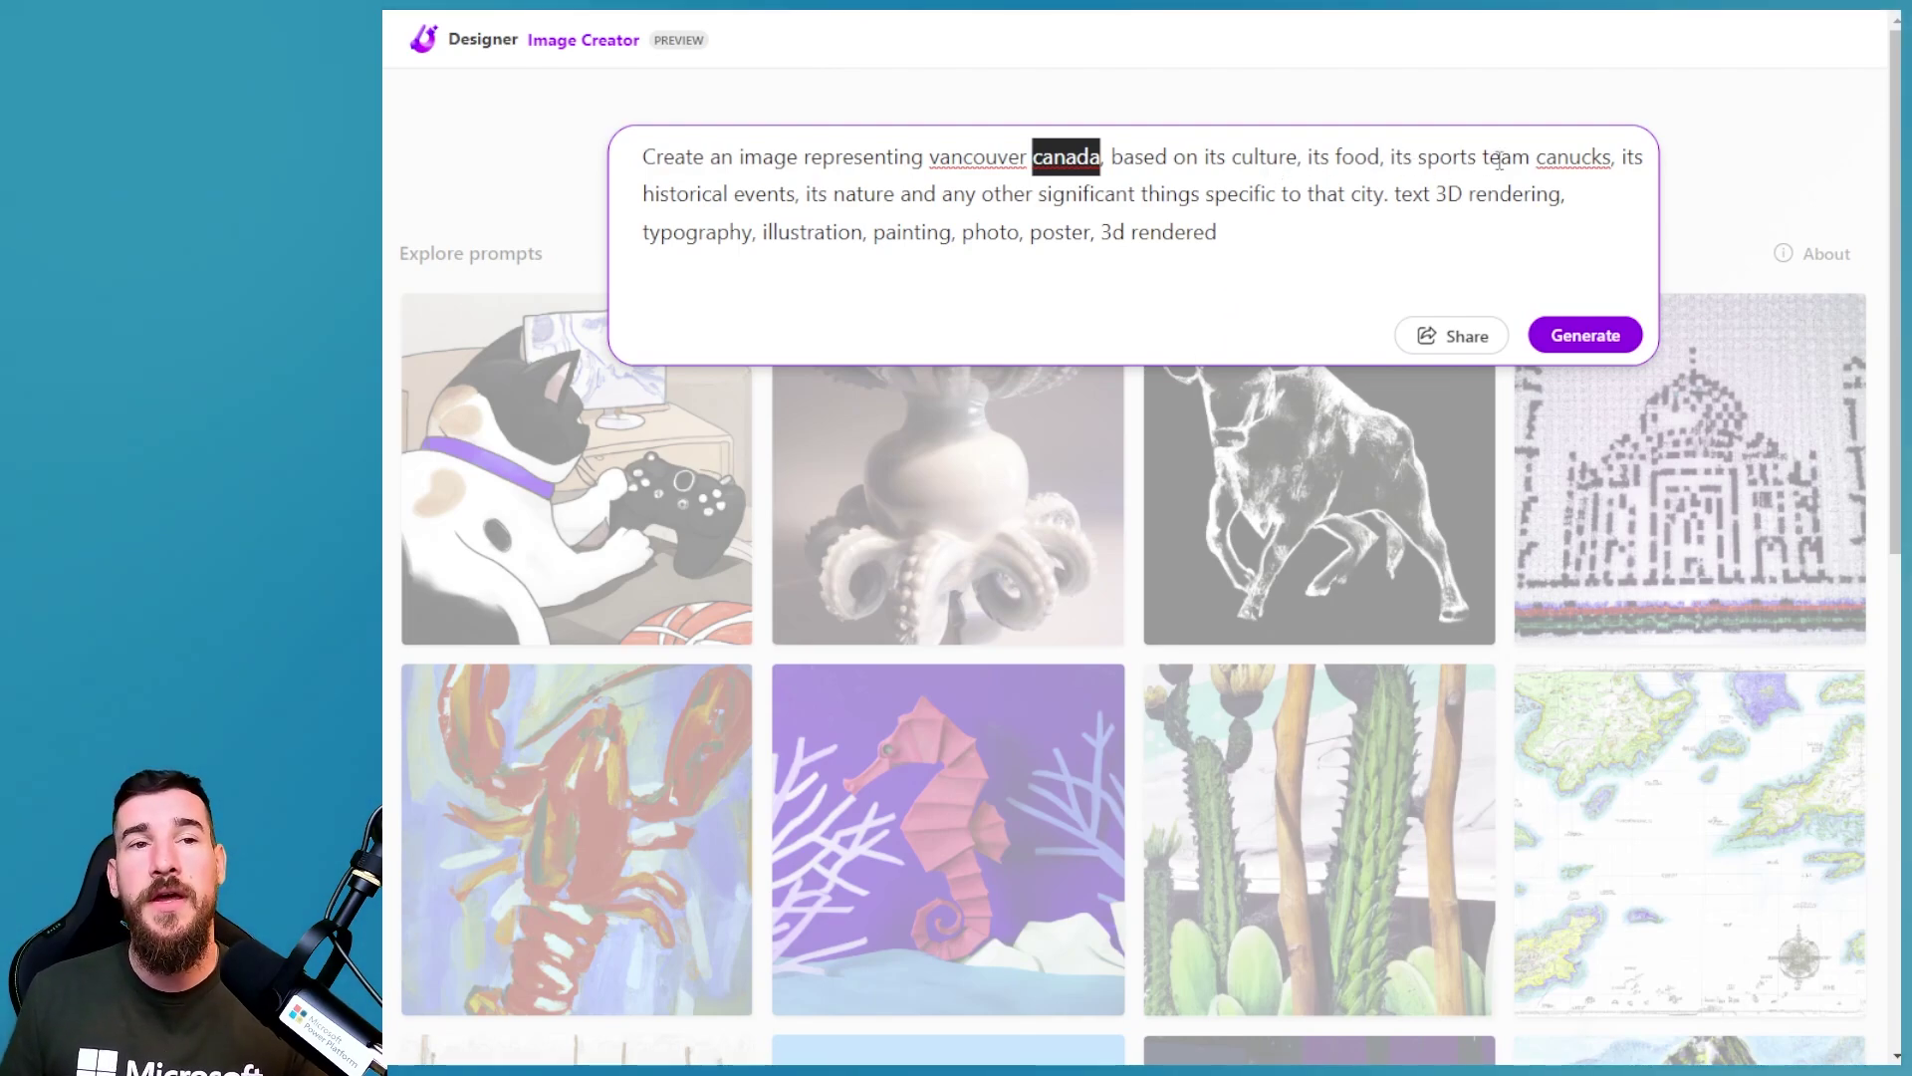
double_click(1576, 157)
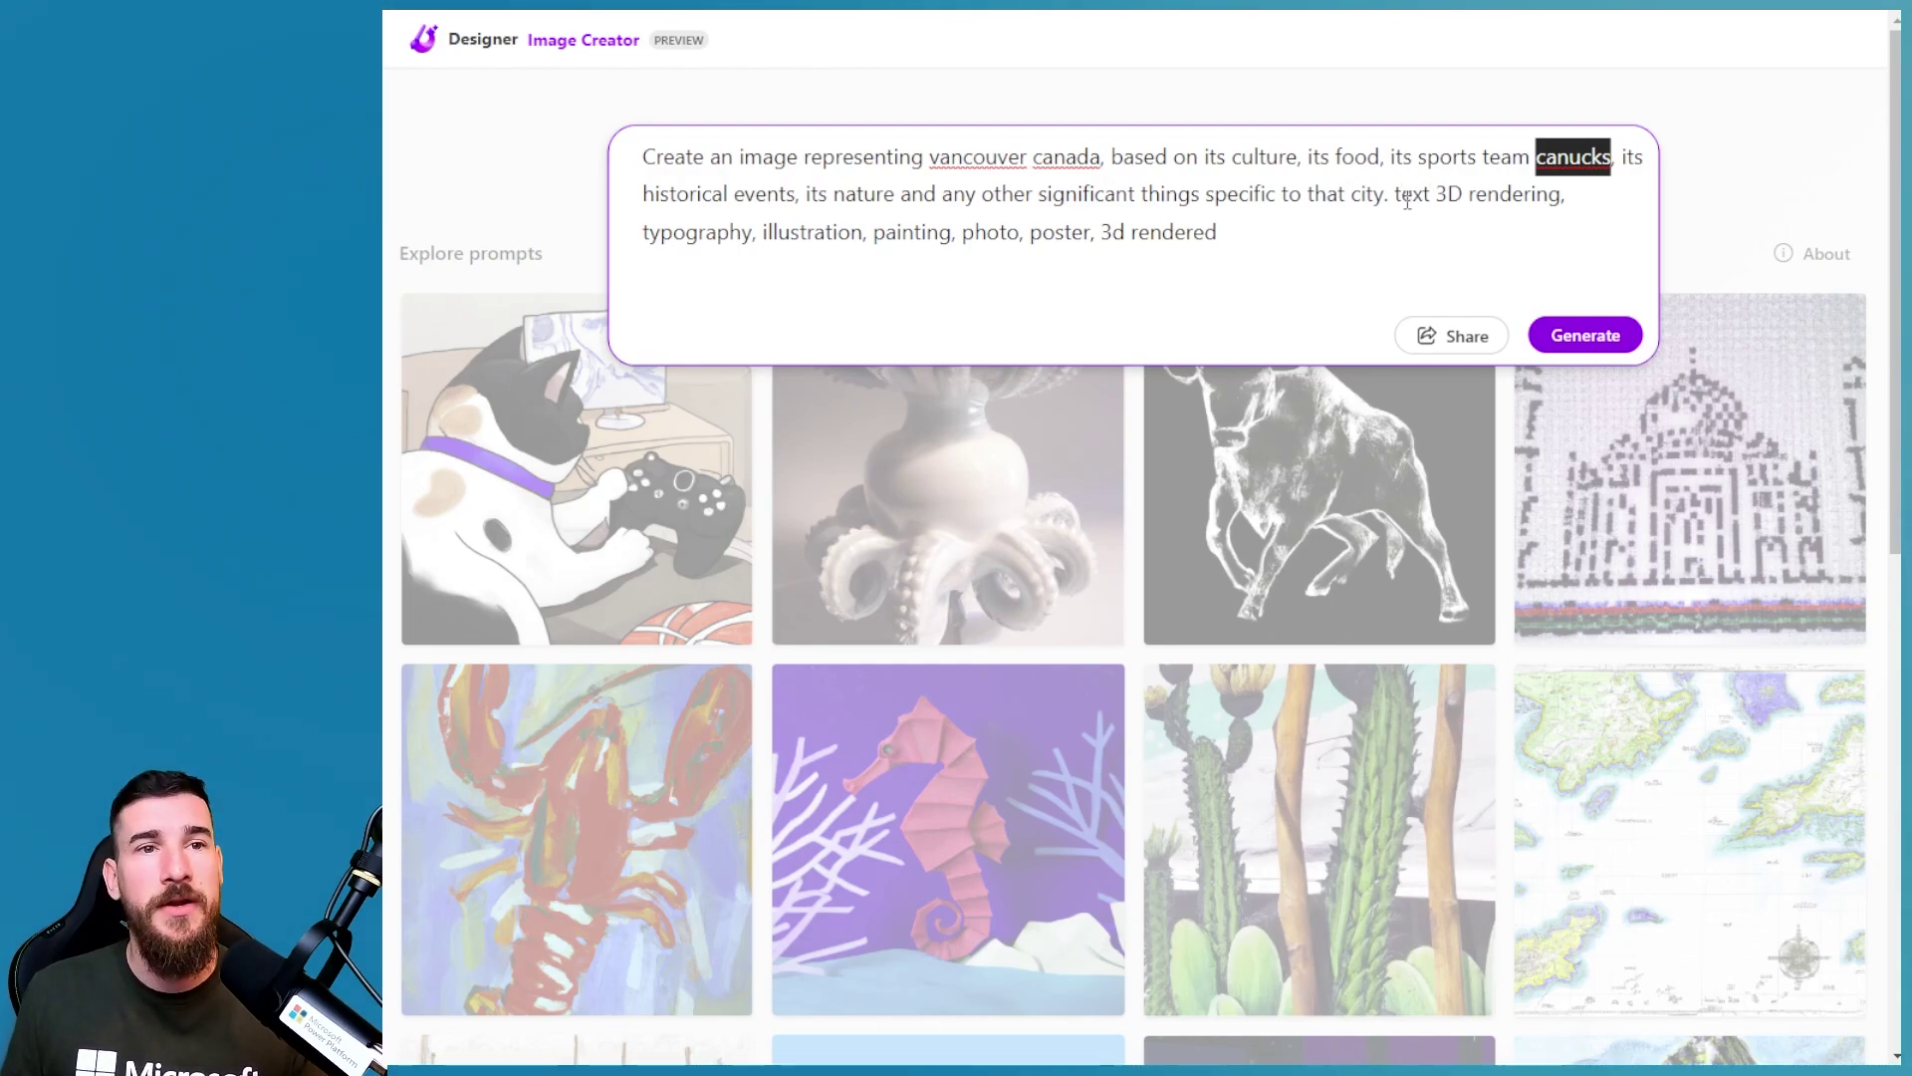
left_click_drag(1394, 192, 1451, 224)
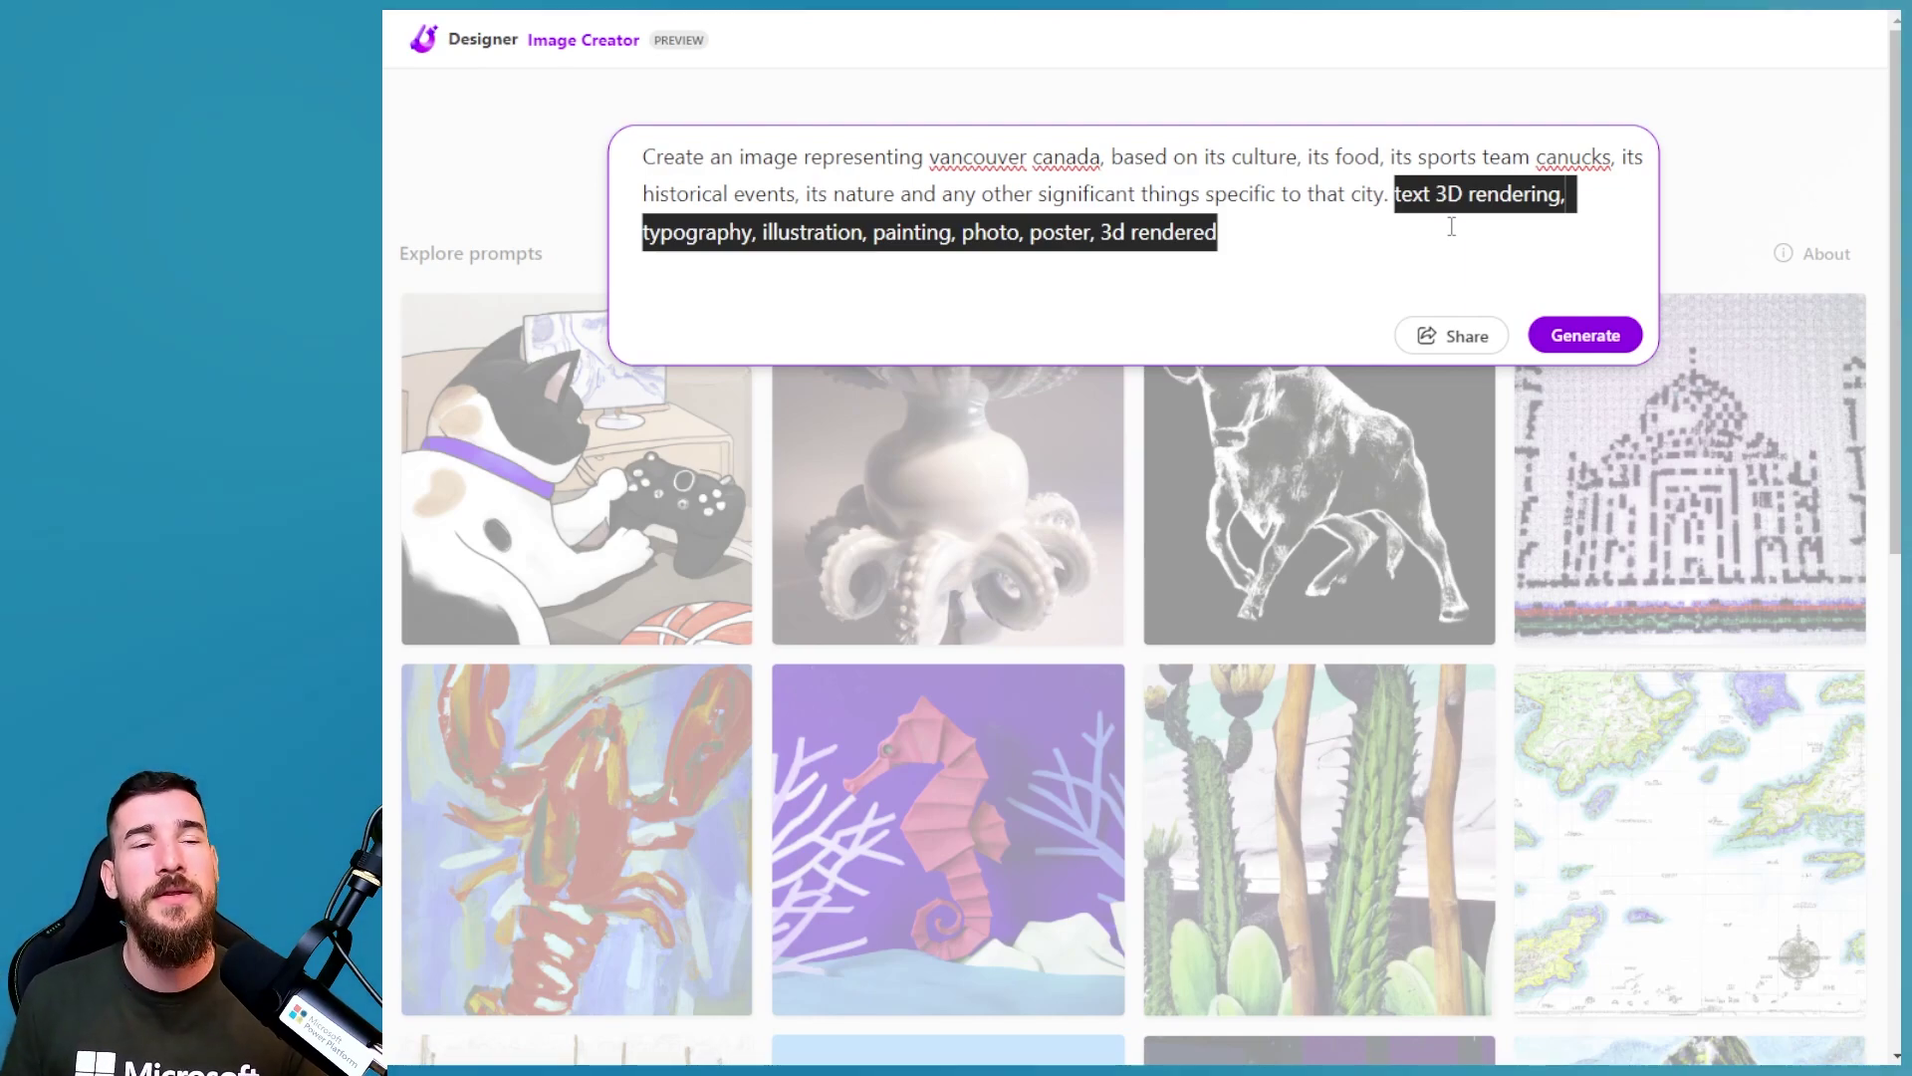
left_click(1349, 196)
left_click(1586, 336)
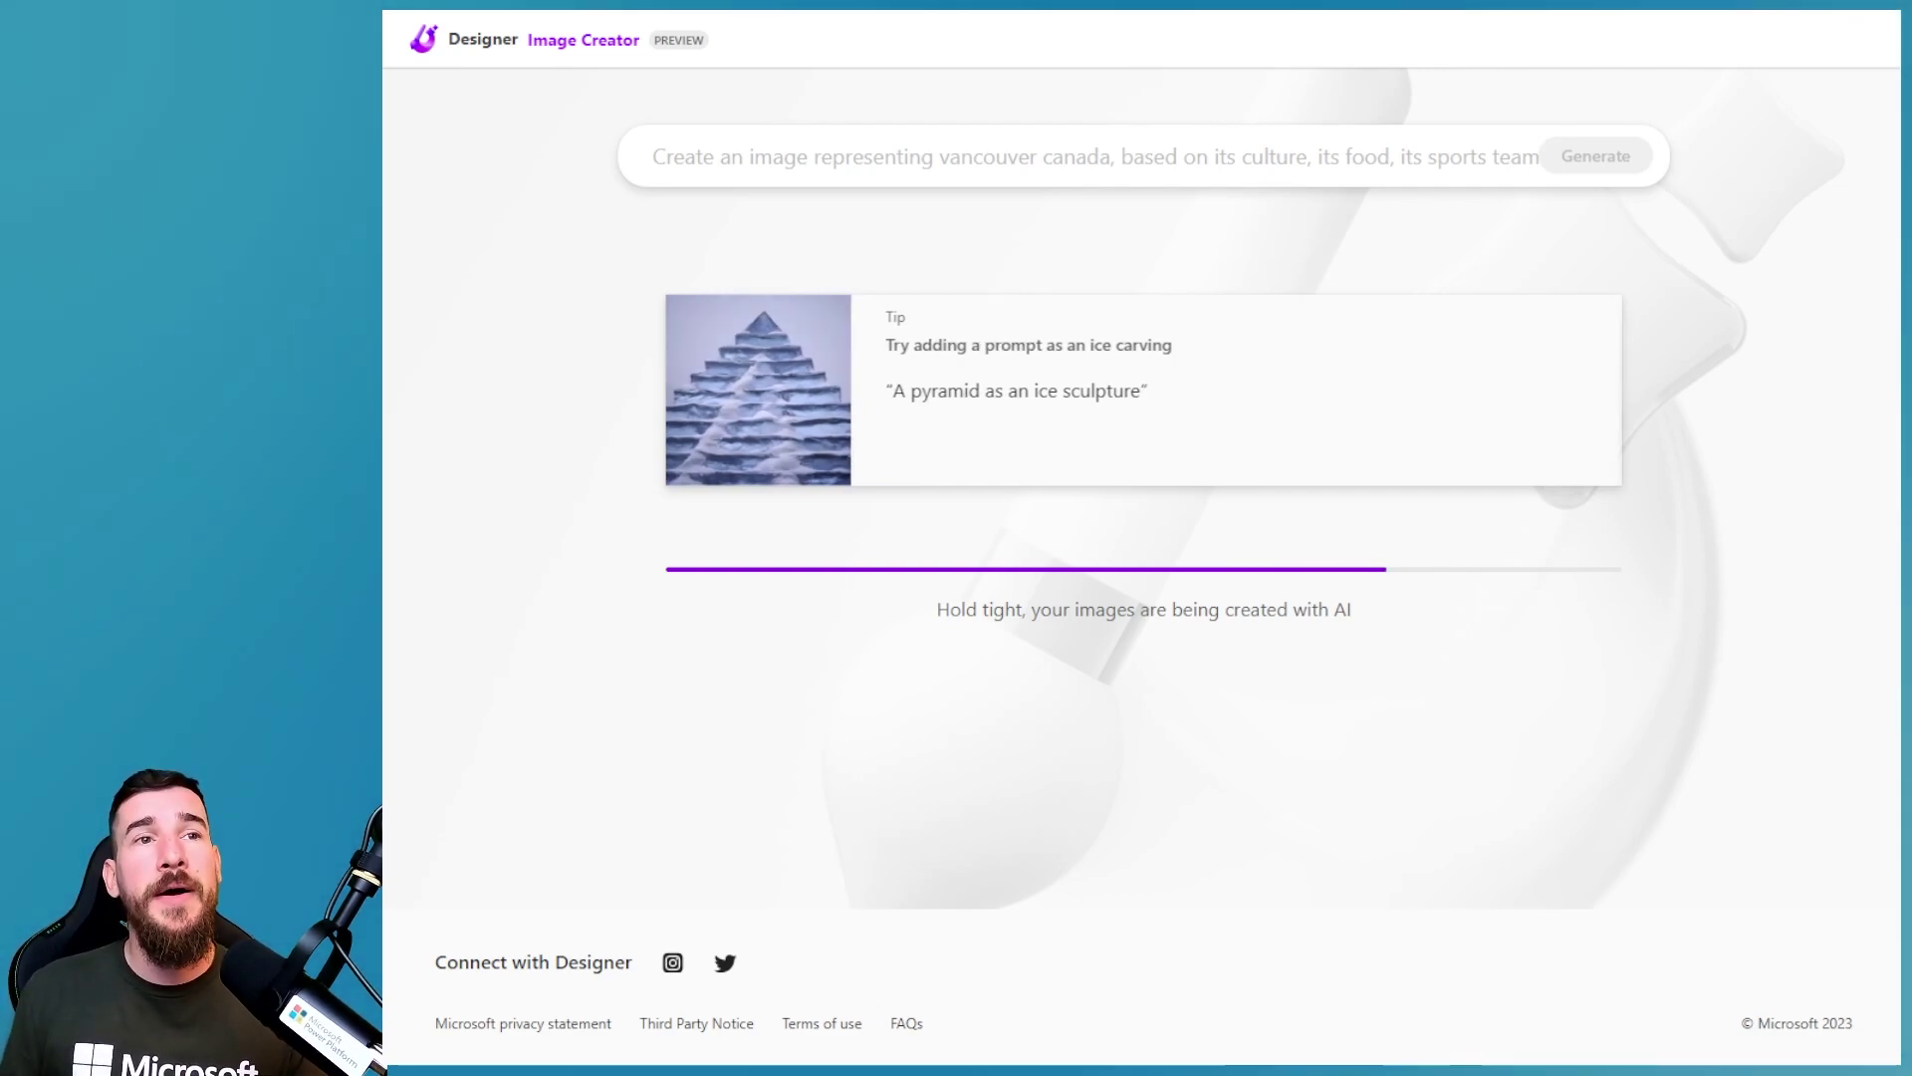
- Return to the blog article and examine "vancouver", "canada" and "canucks" in the example prompt as candidates for input fields
left_click(1187, 18)
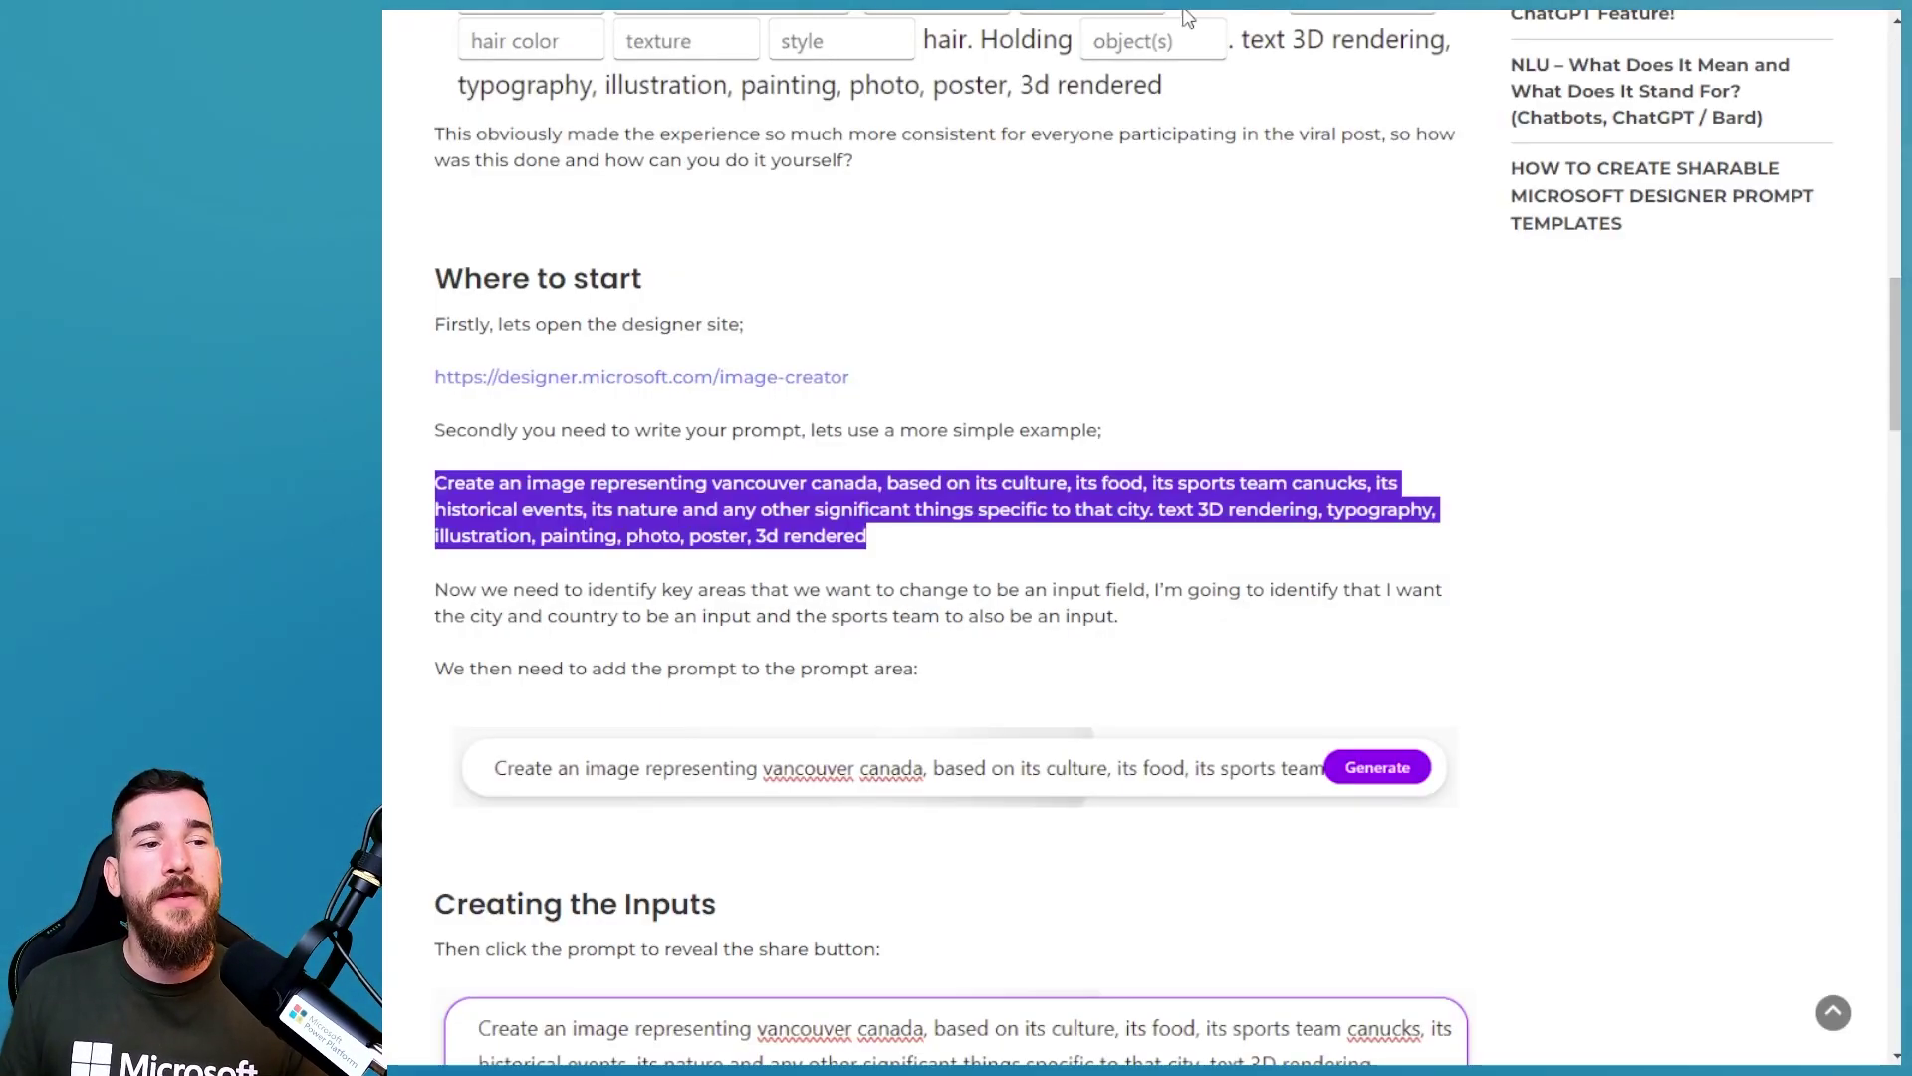
left_click(848, 510)
double_click(763, 482)
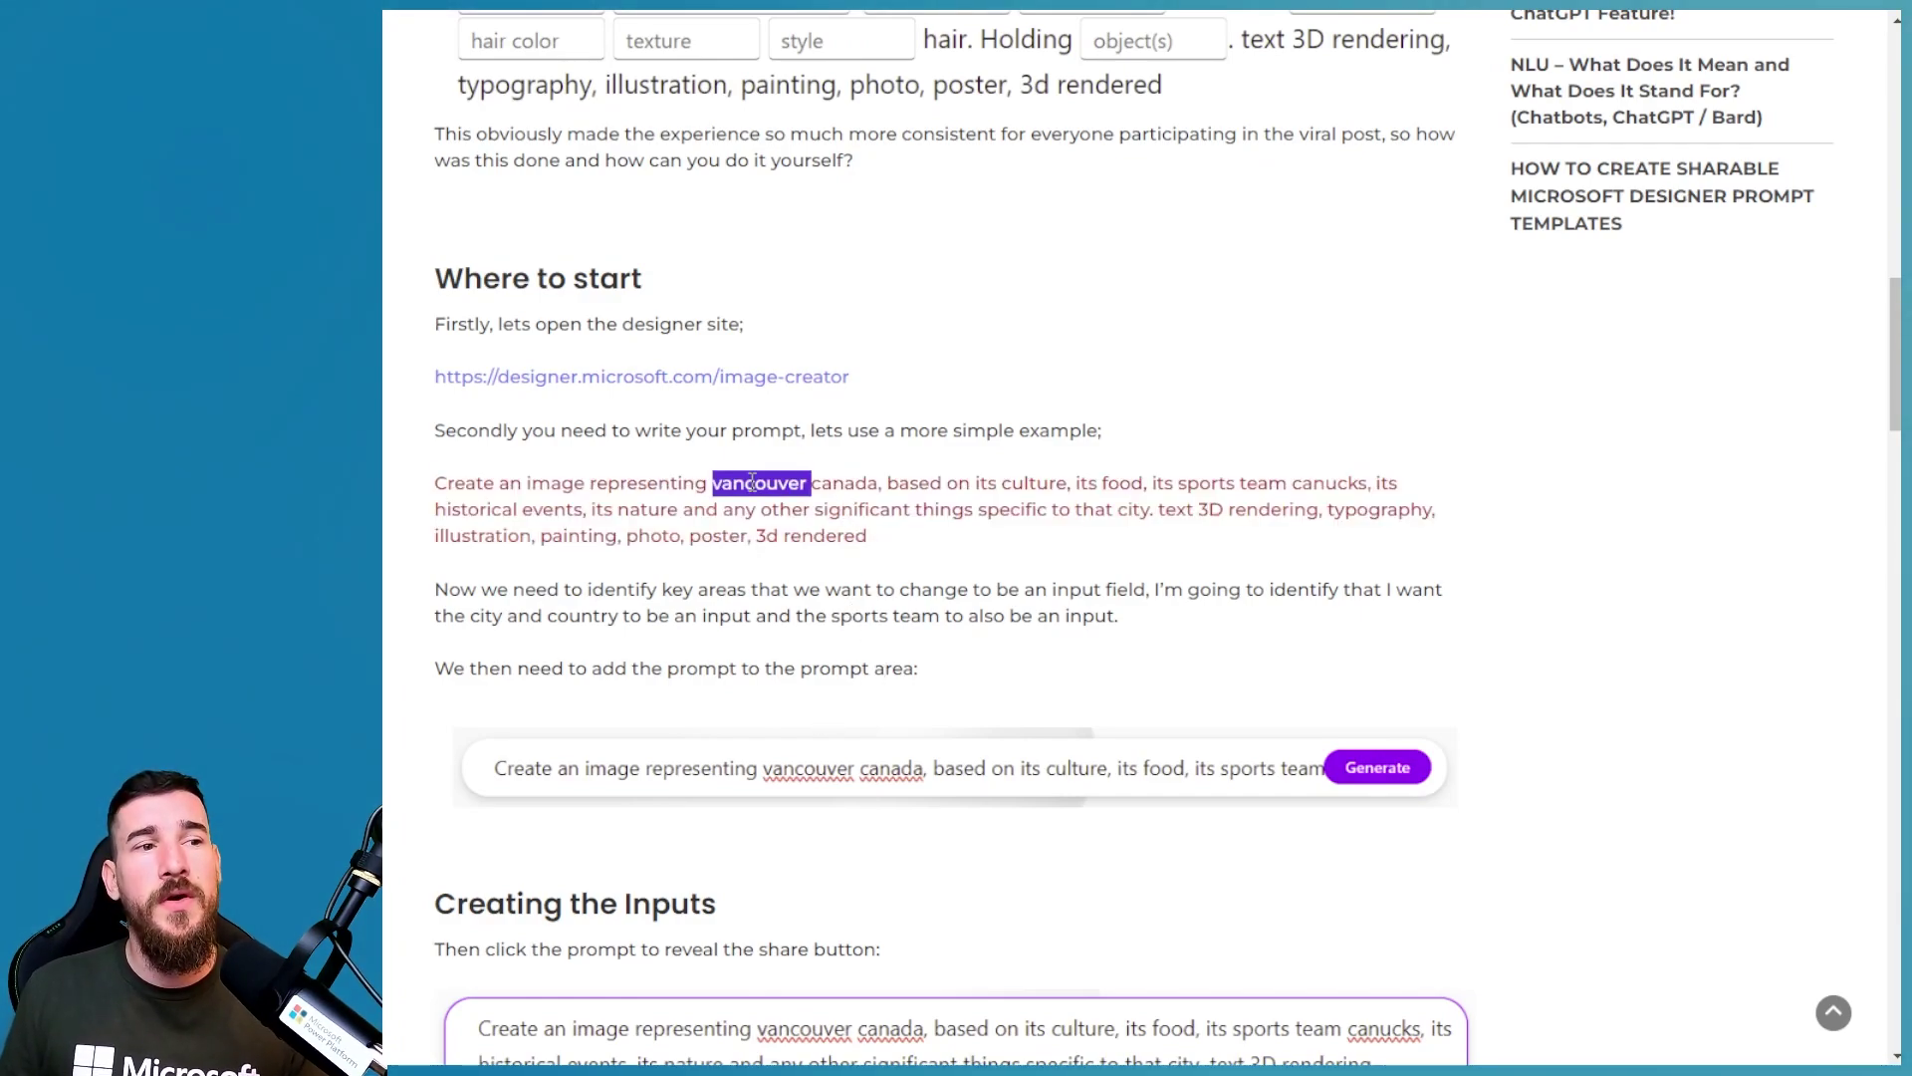
double_click(845, 482)
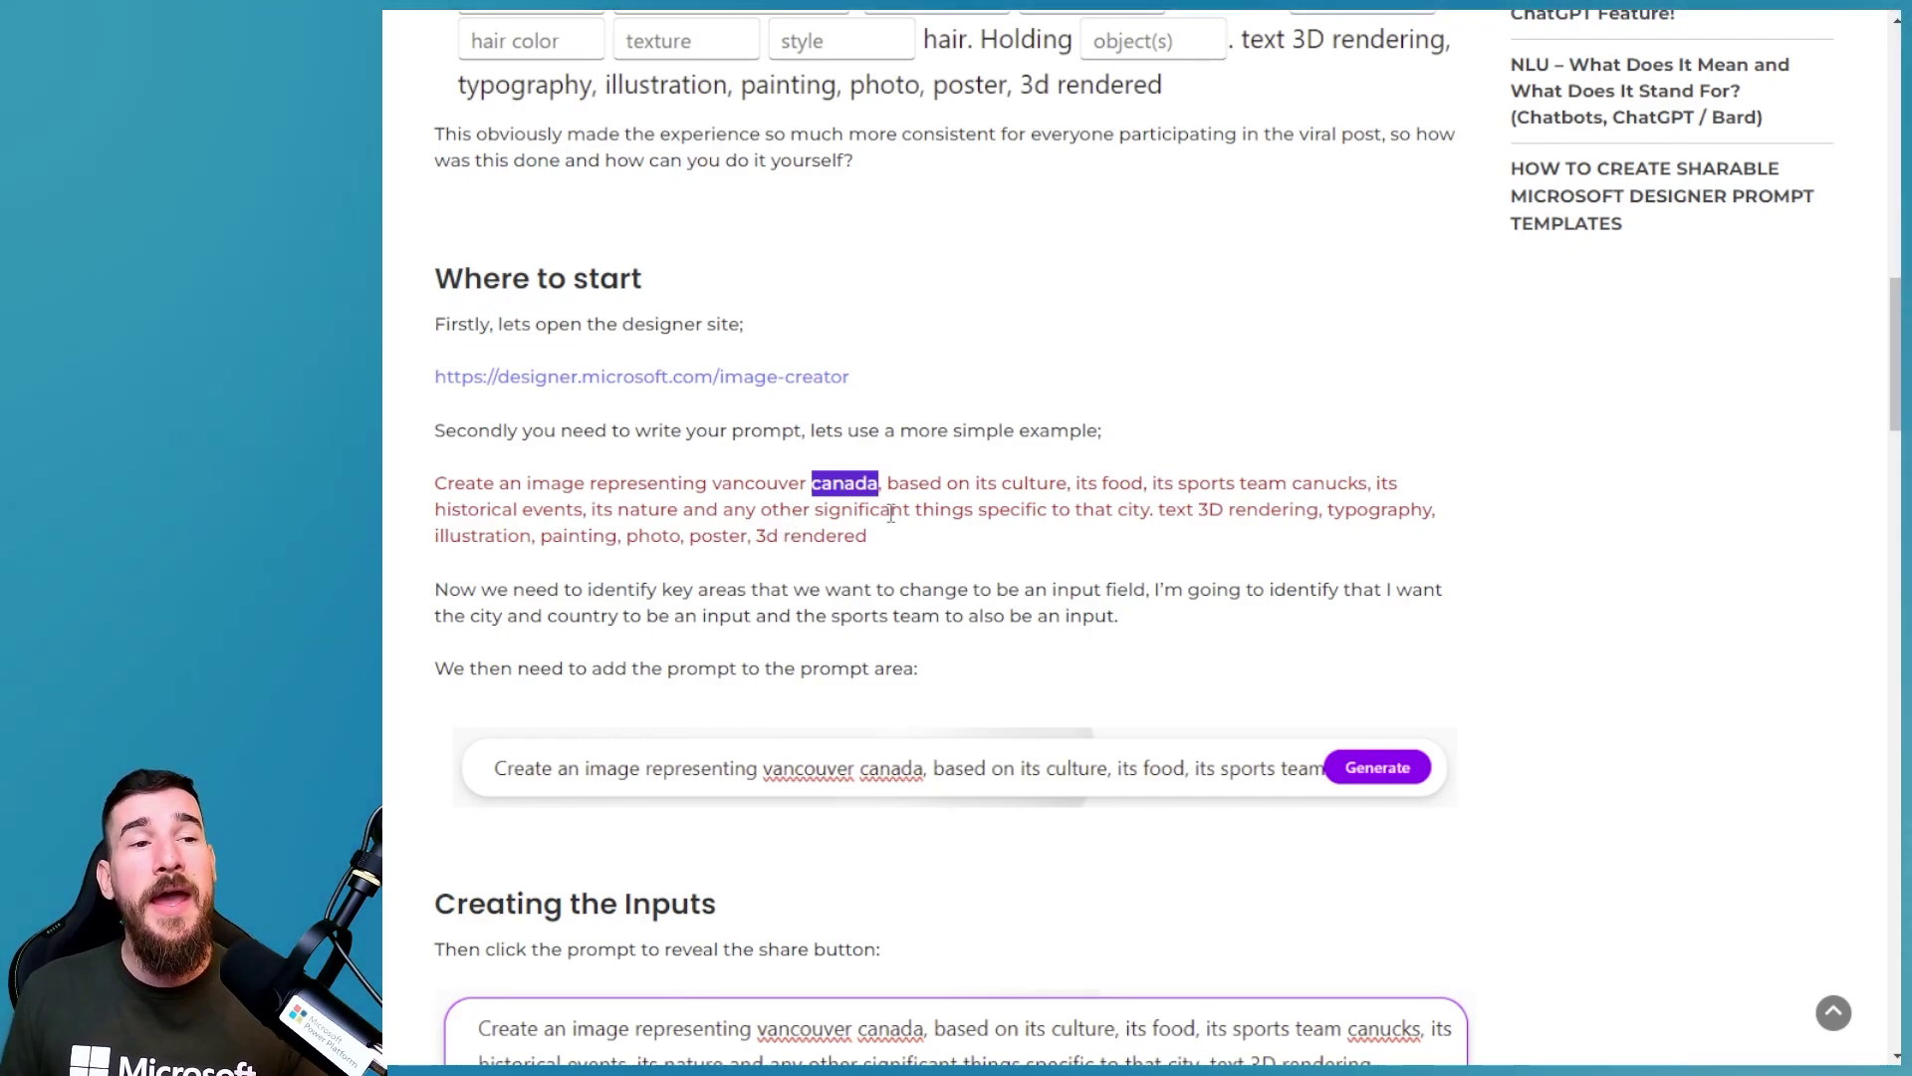
double_click(1344, 482)
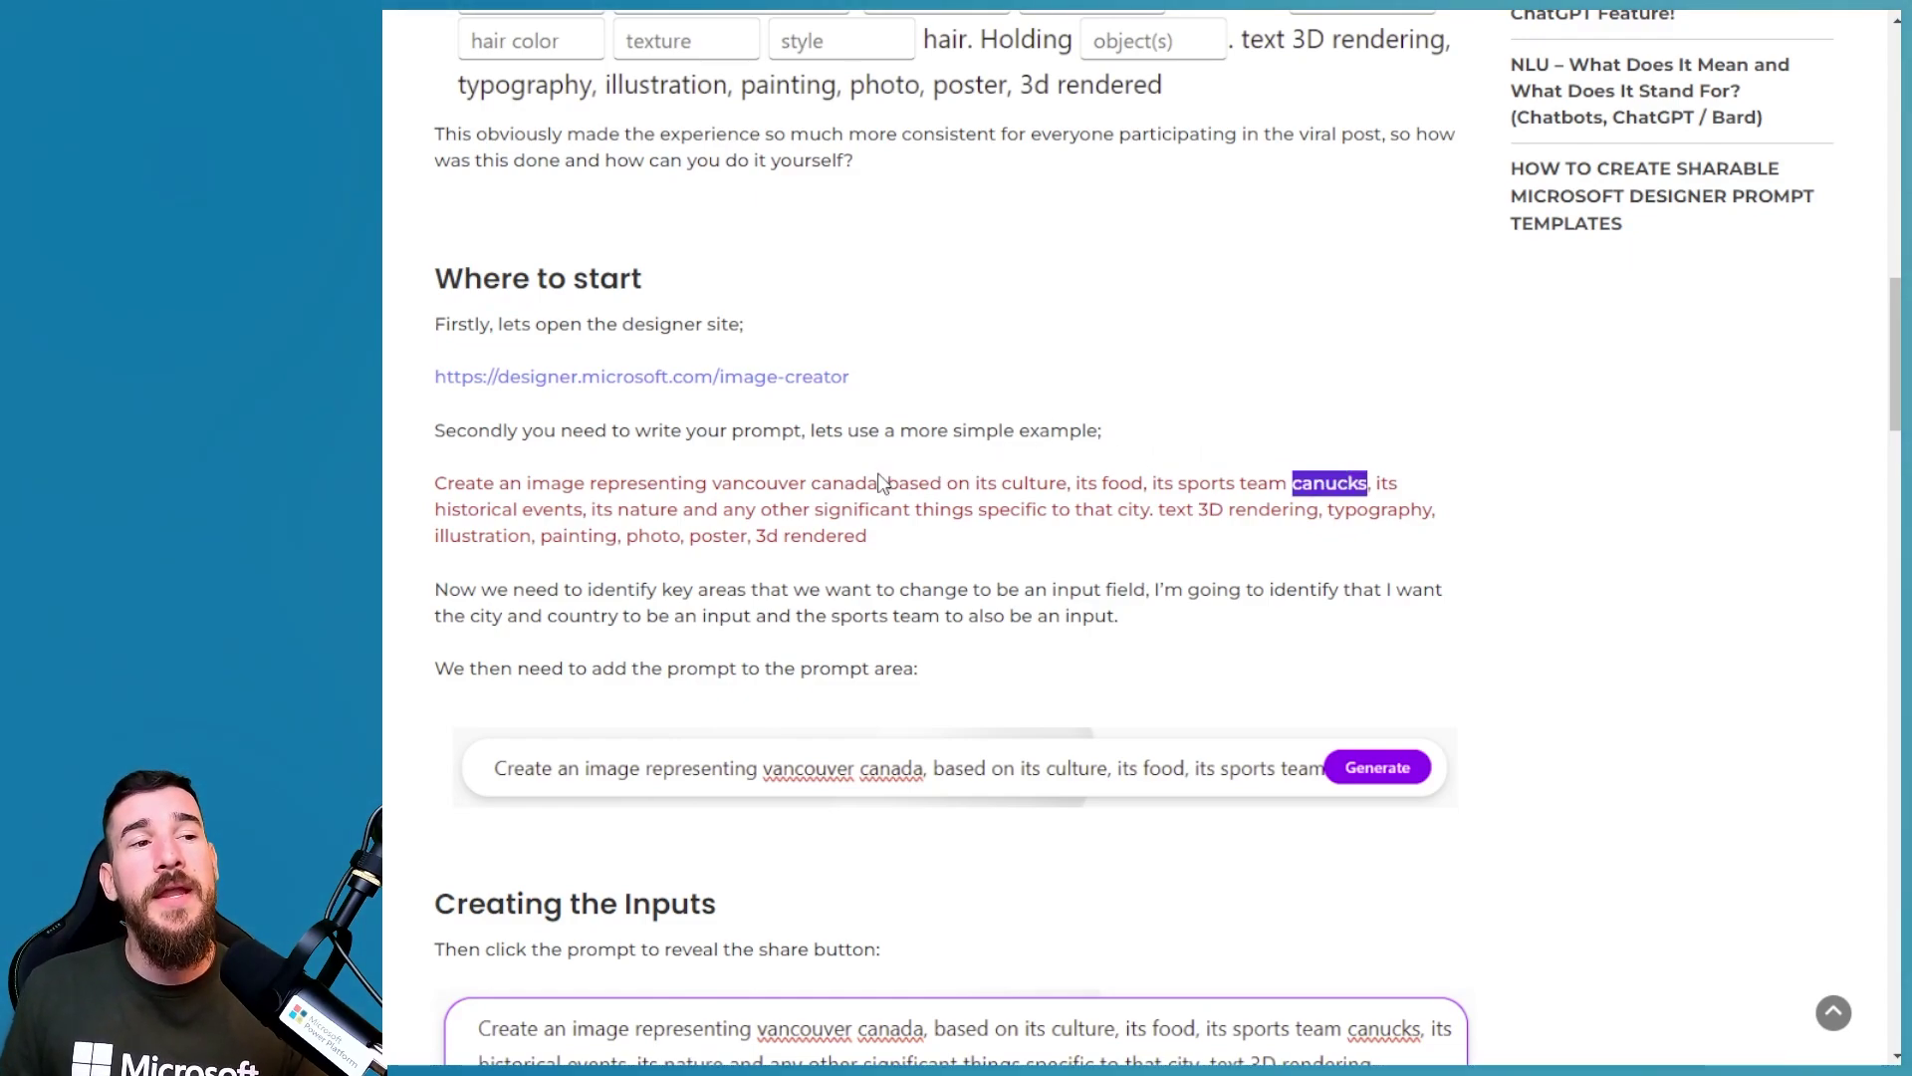
left_click_drag(719, 482, 871, 482)
left_click(726, 482)
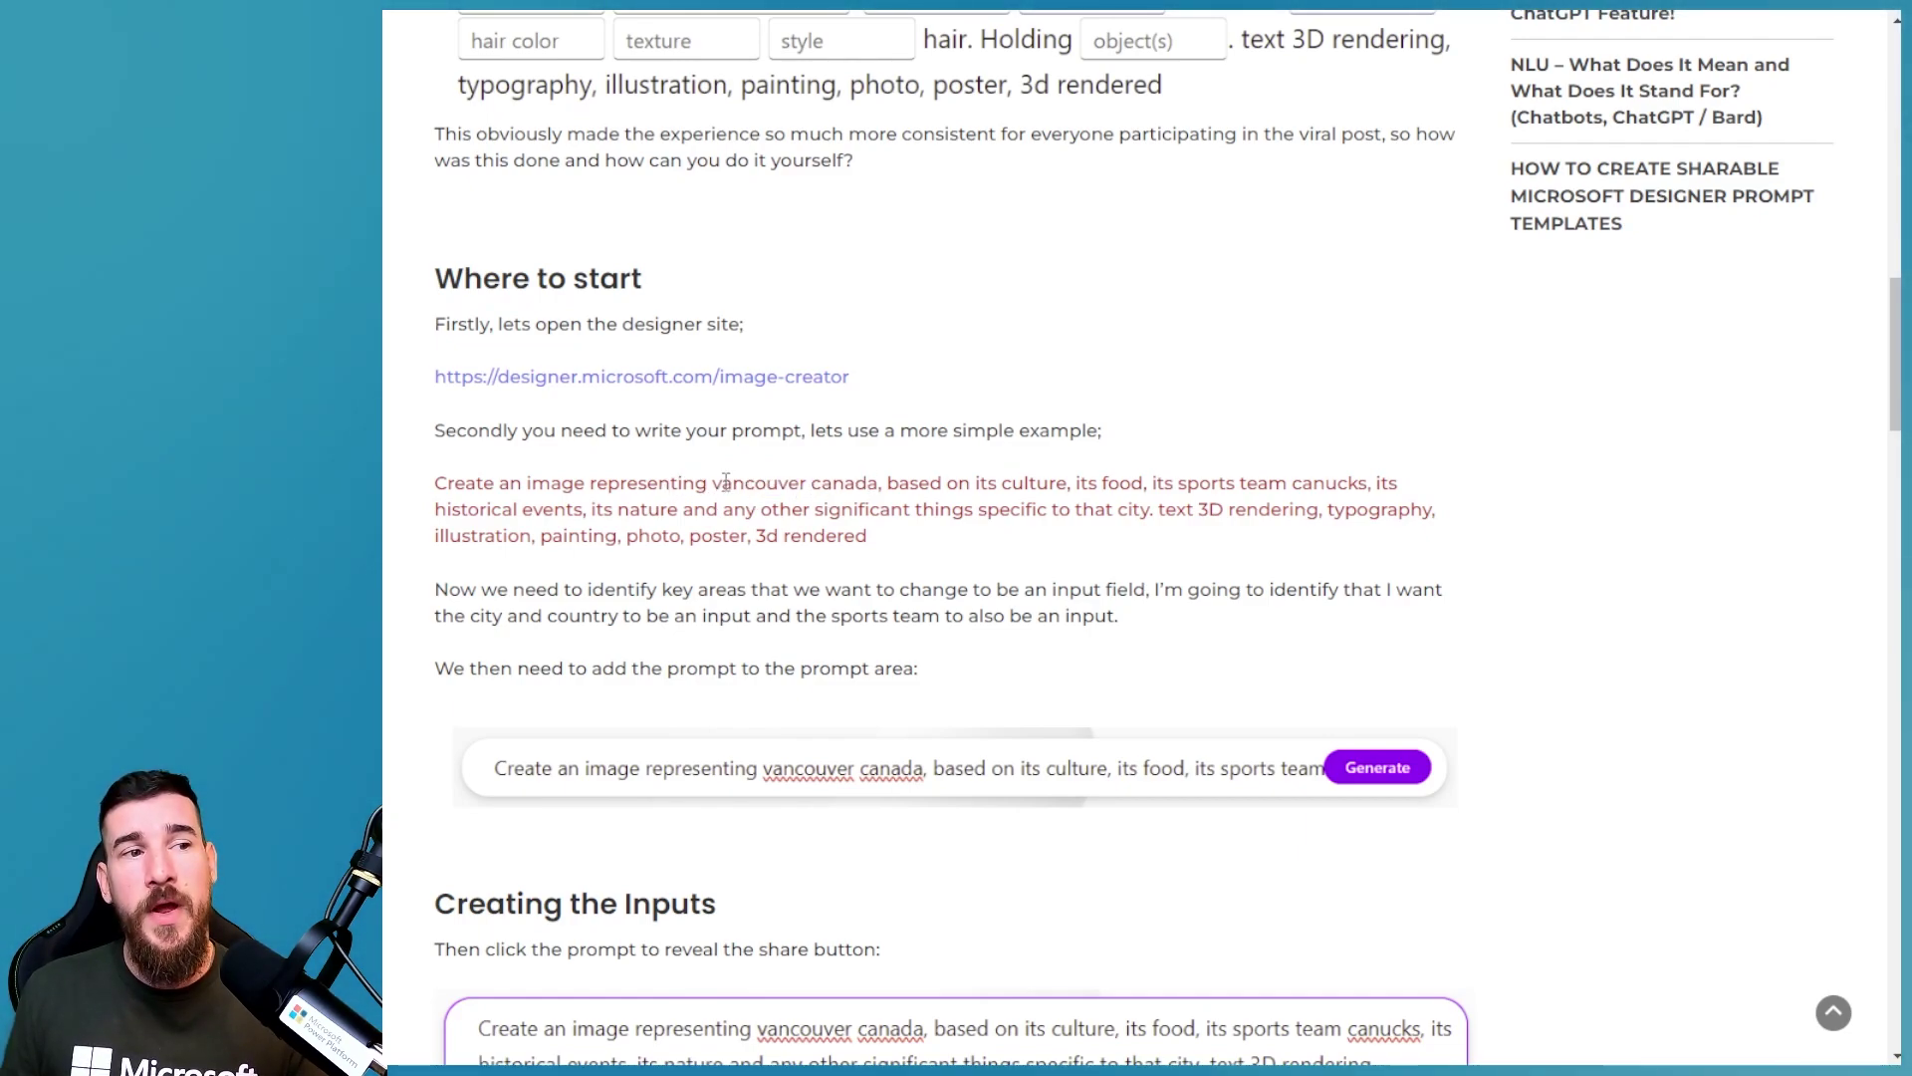
left_click_drag(714, 482, 879, 482)
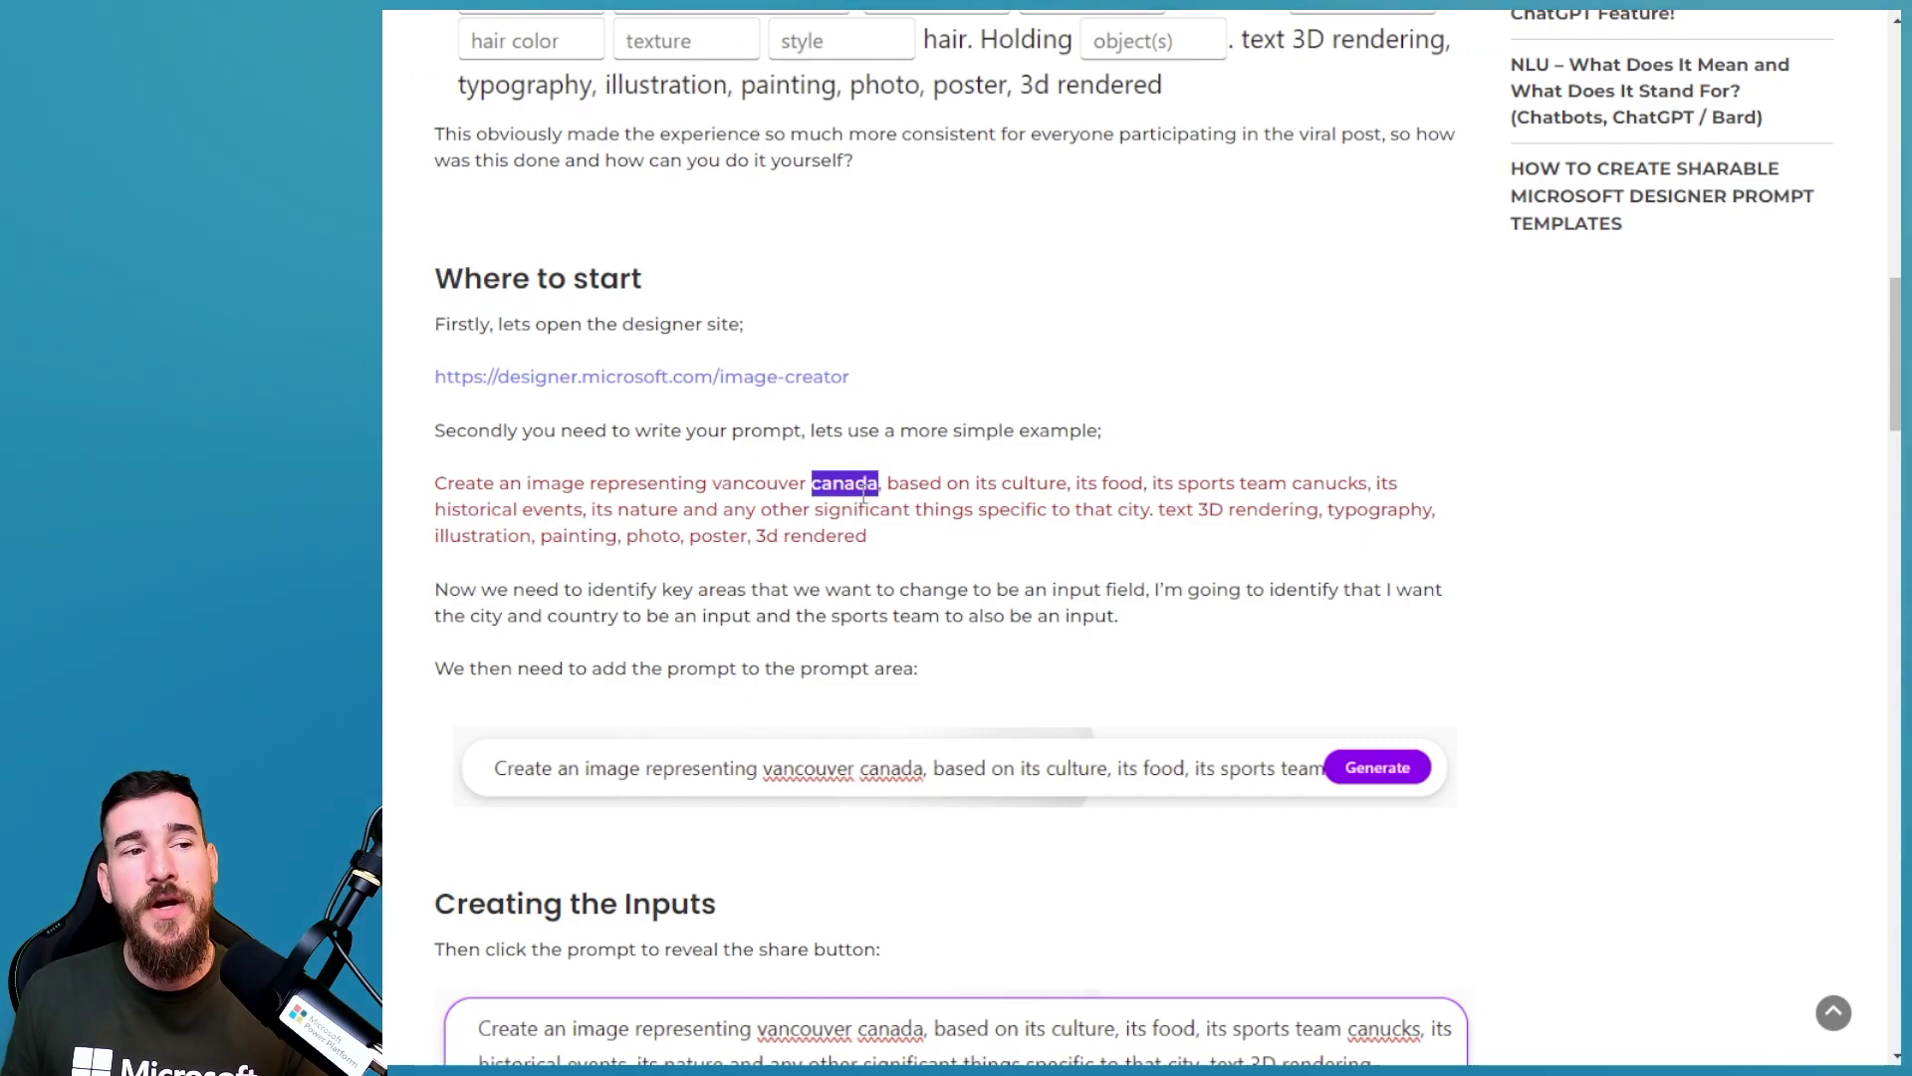
double_click(1313, 482)
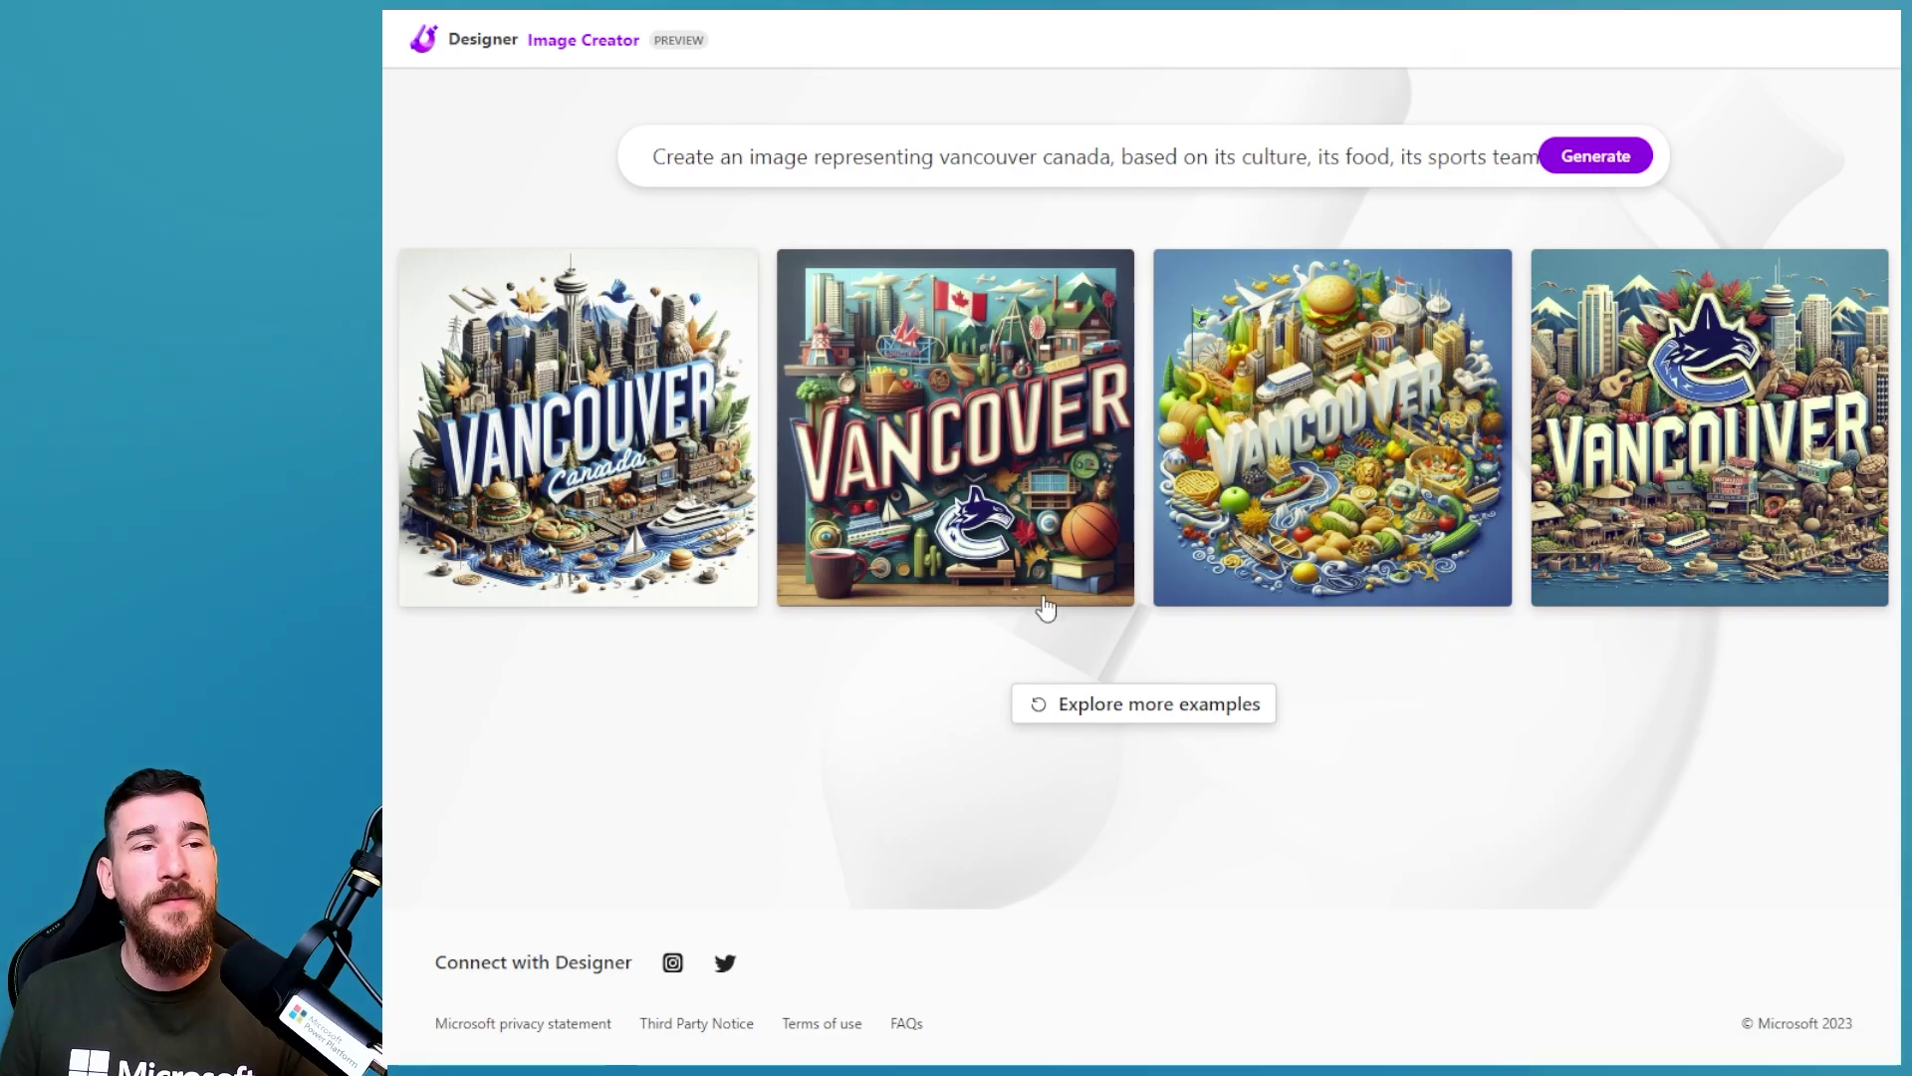
- Preview and download the second generated Vancouver image in Image Creator, closing its preview
left_click(973, 441)
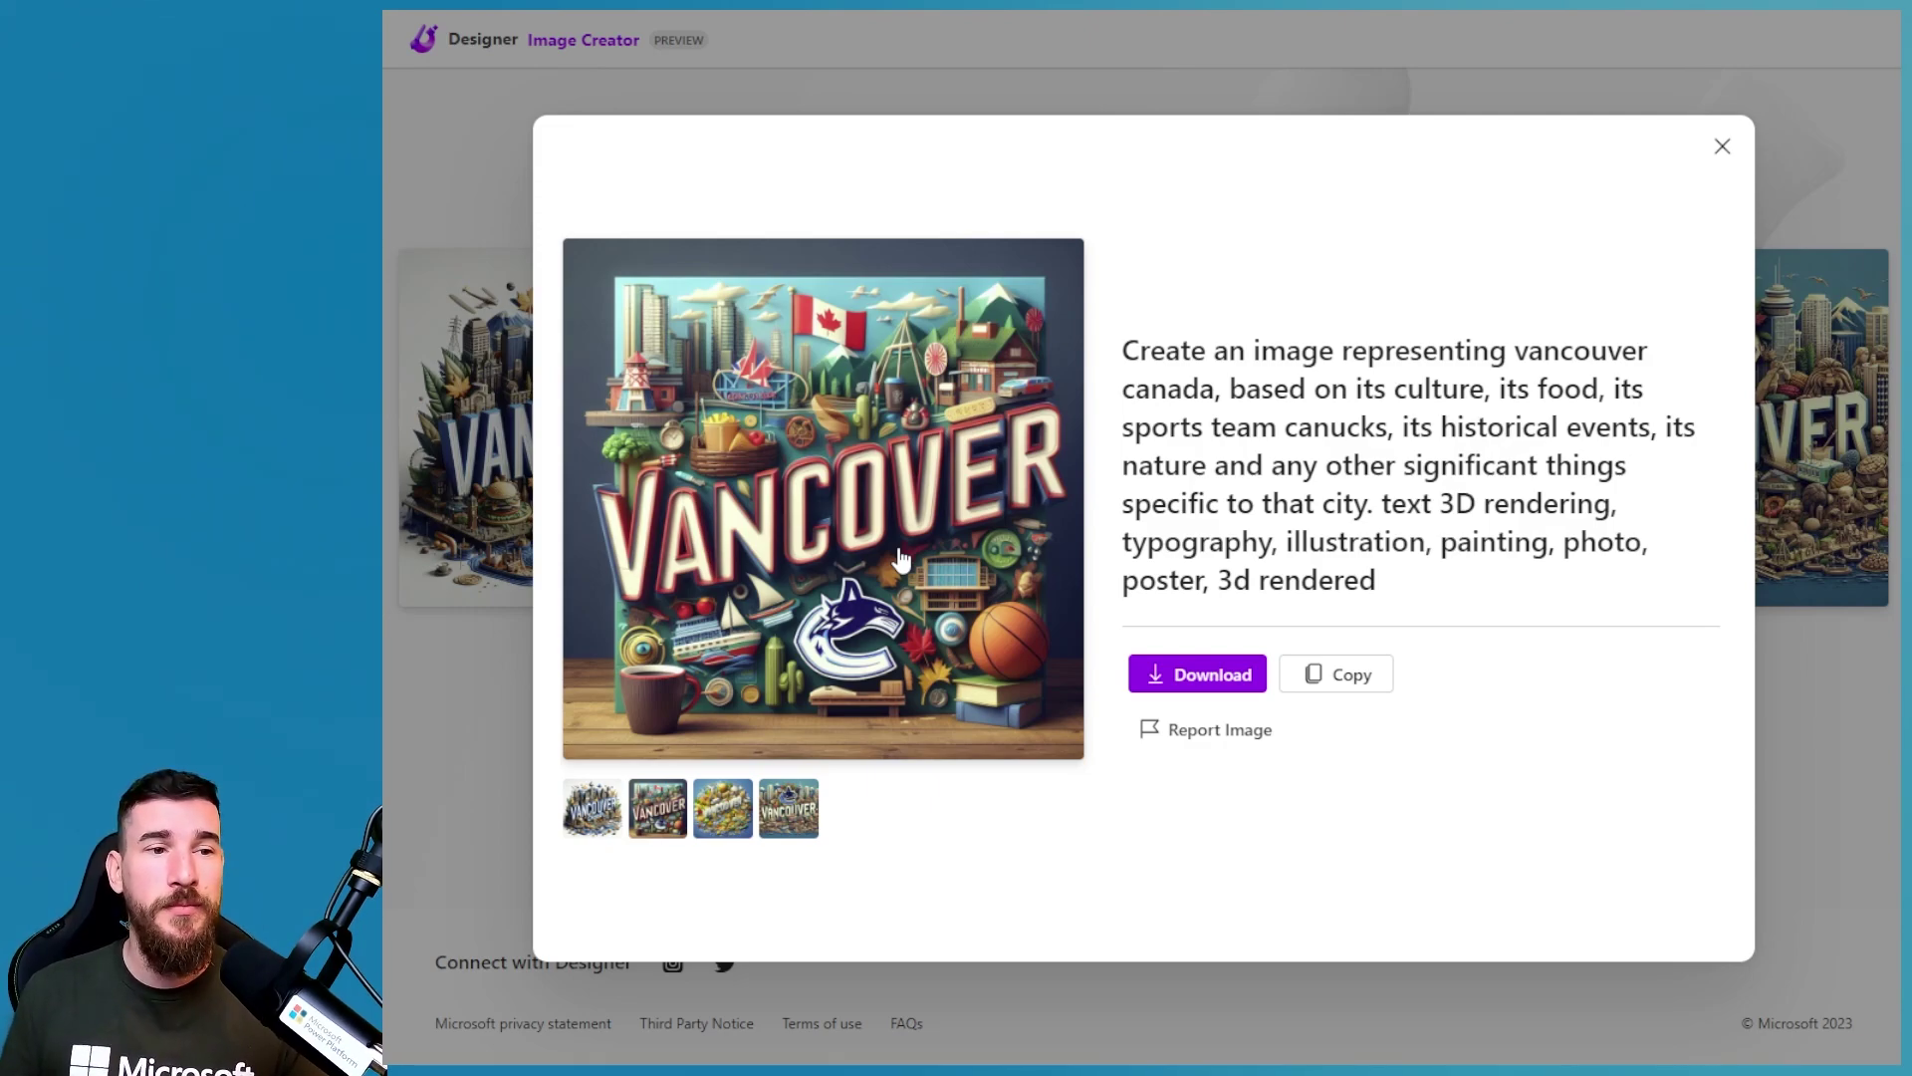
left_click(1195, 674)
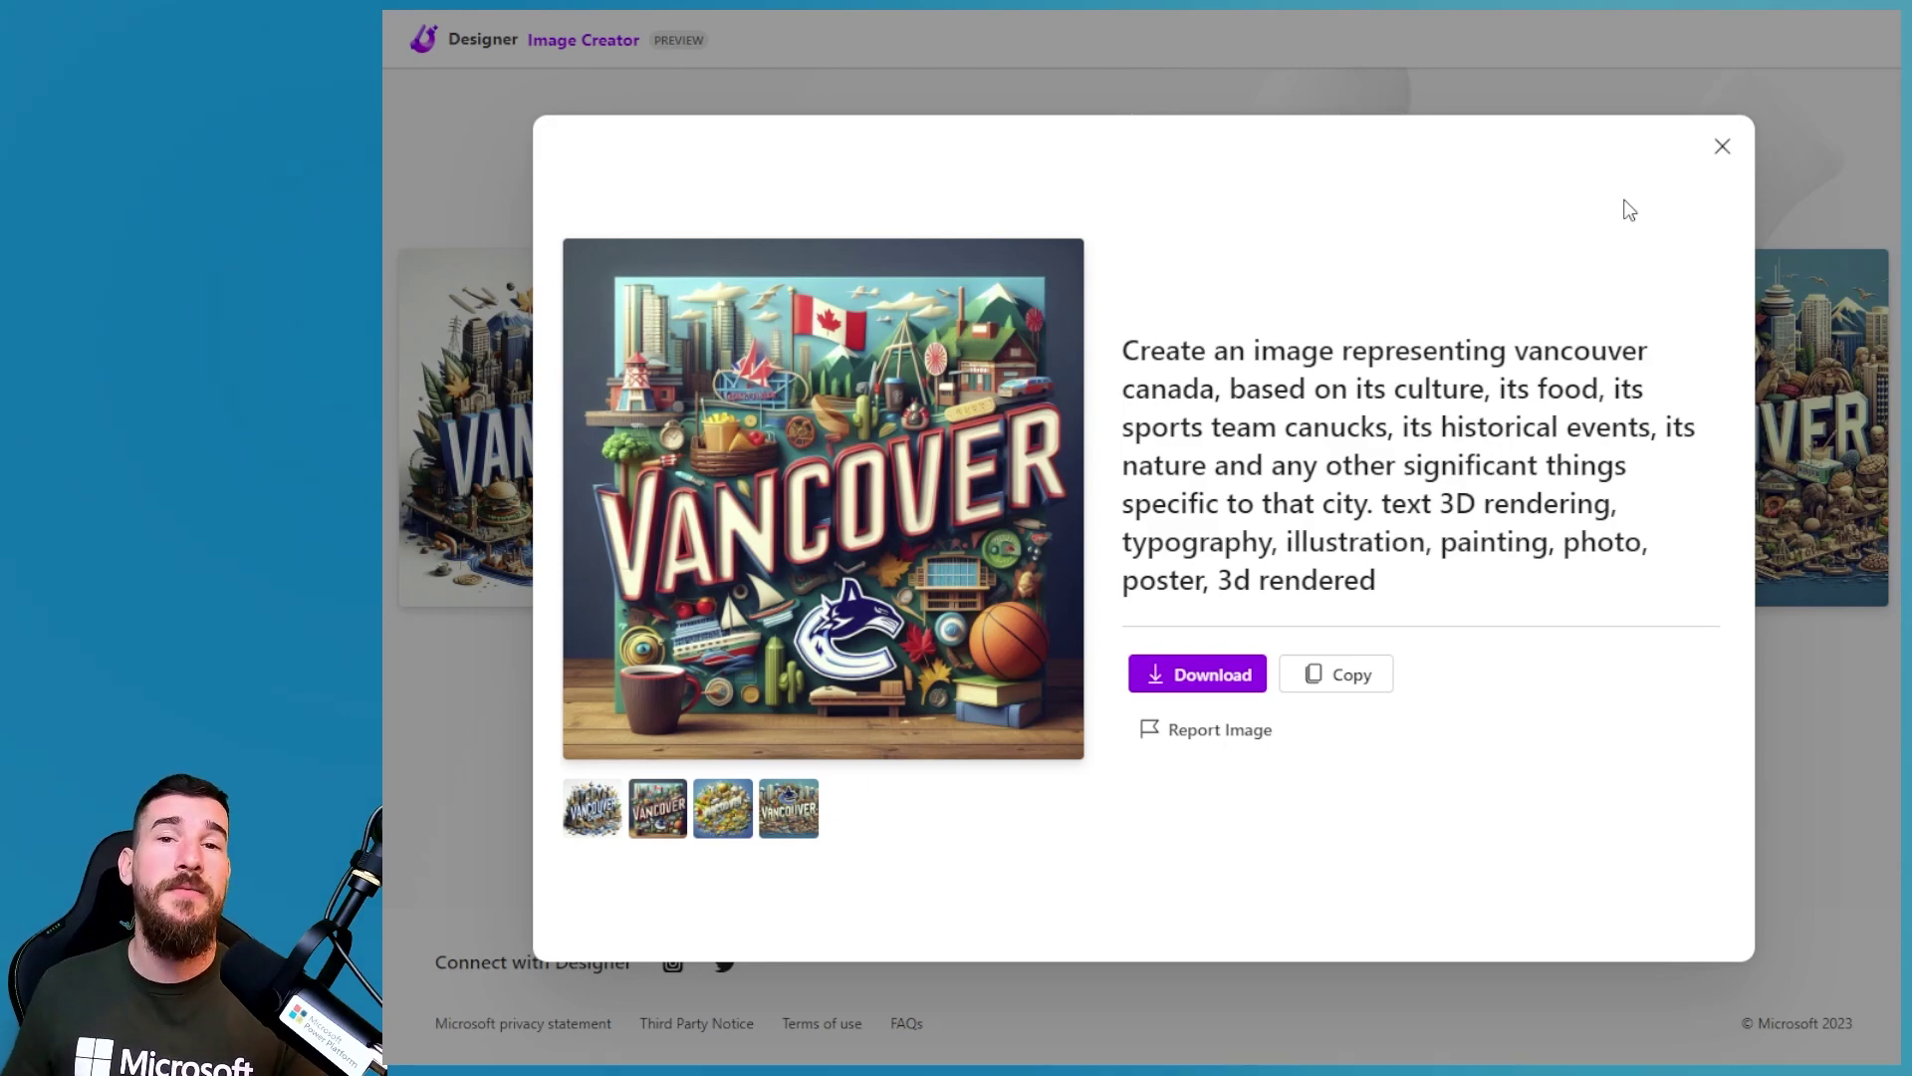
left_click(1722, 147)
- Start sharing the Vancouver prompt as a template and continue to the selection of its variable fields
left_click(1353, 149)
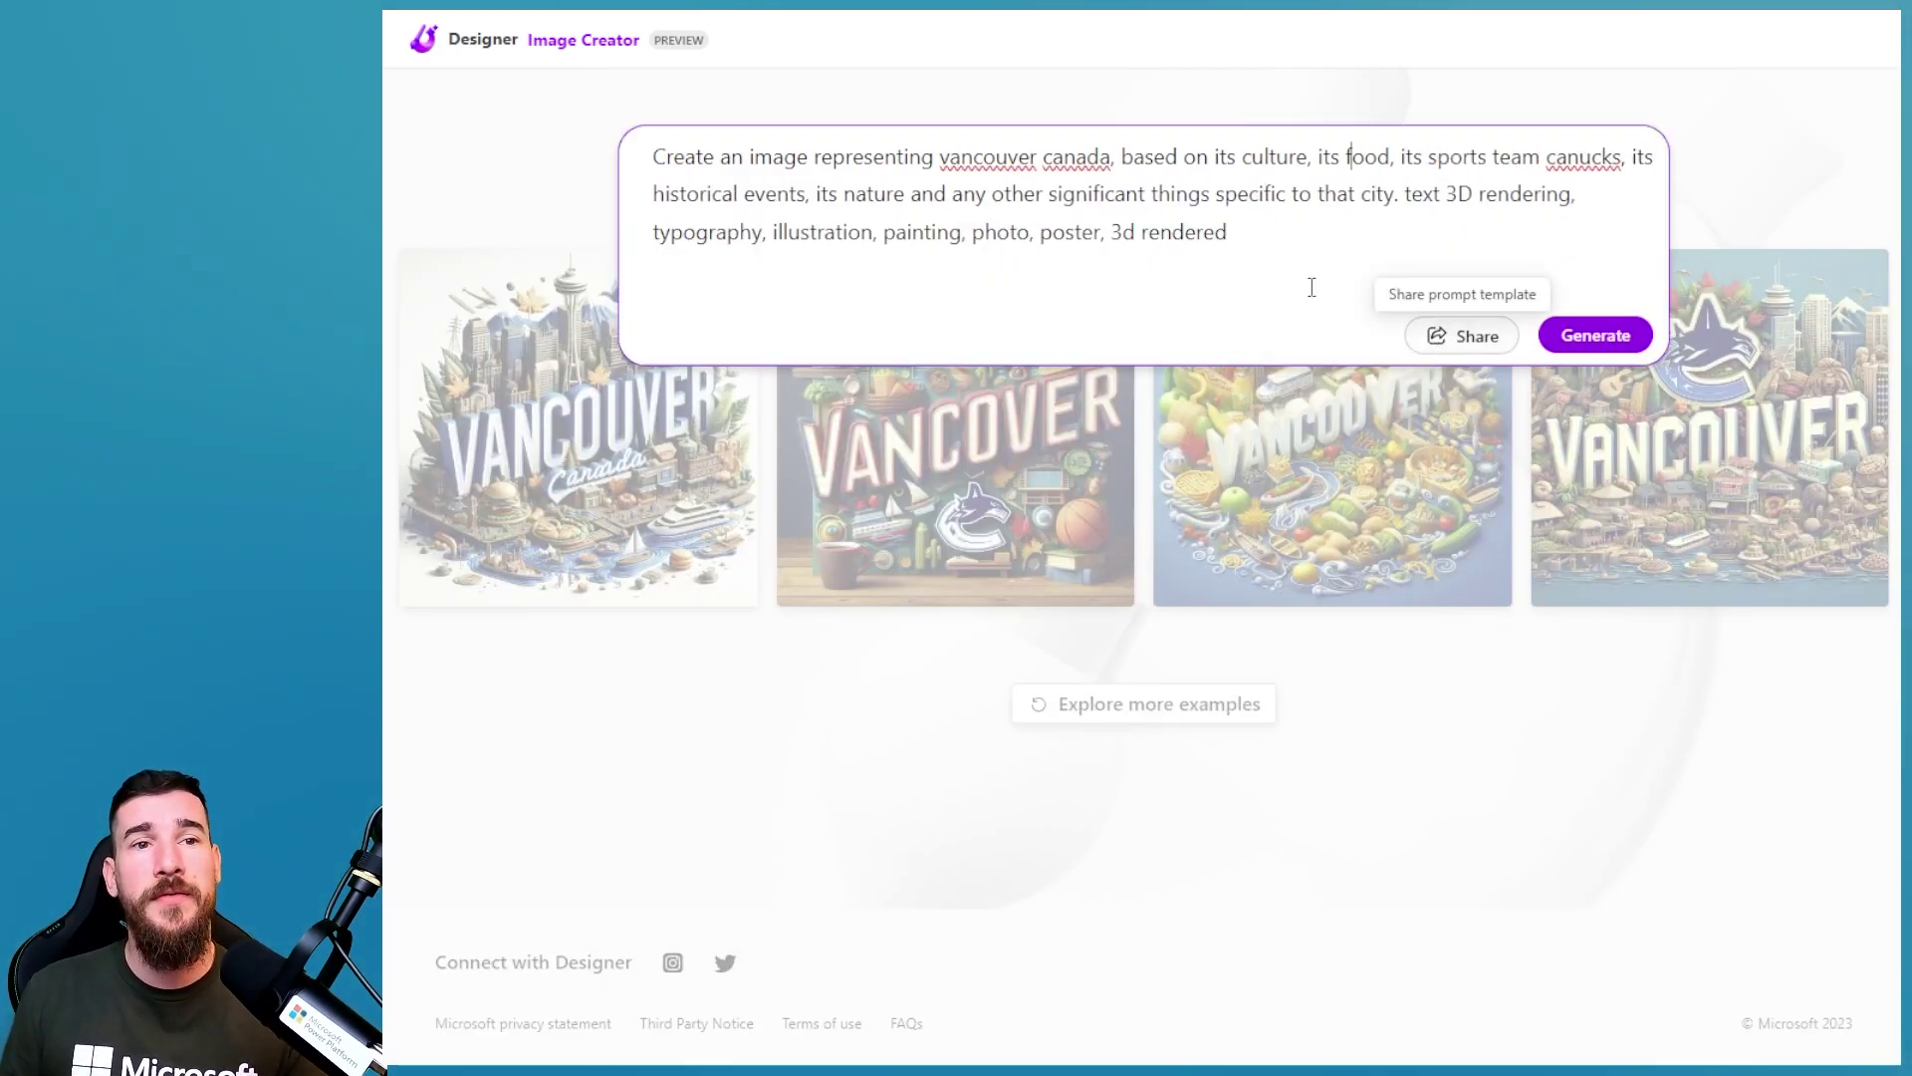
left_click(1208, 156)
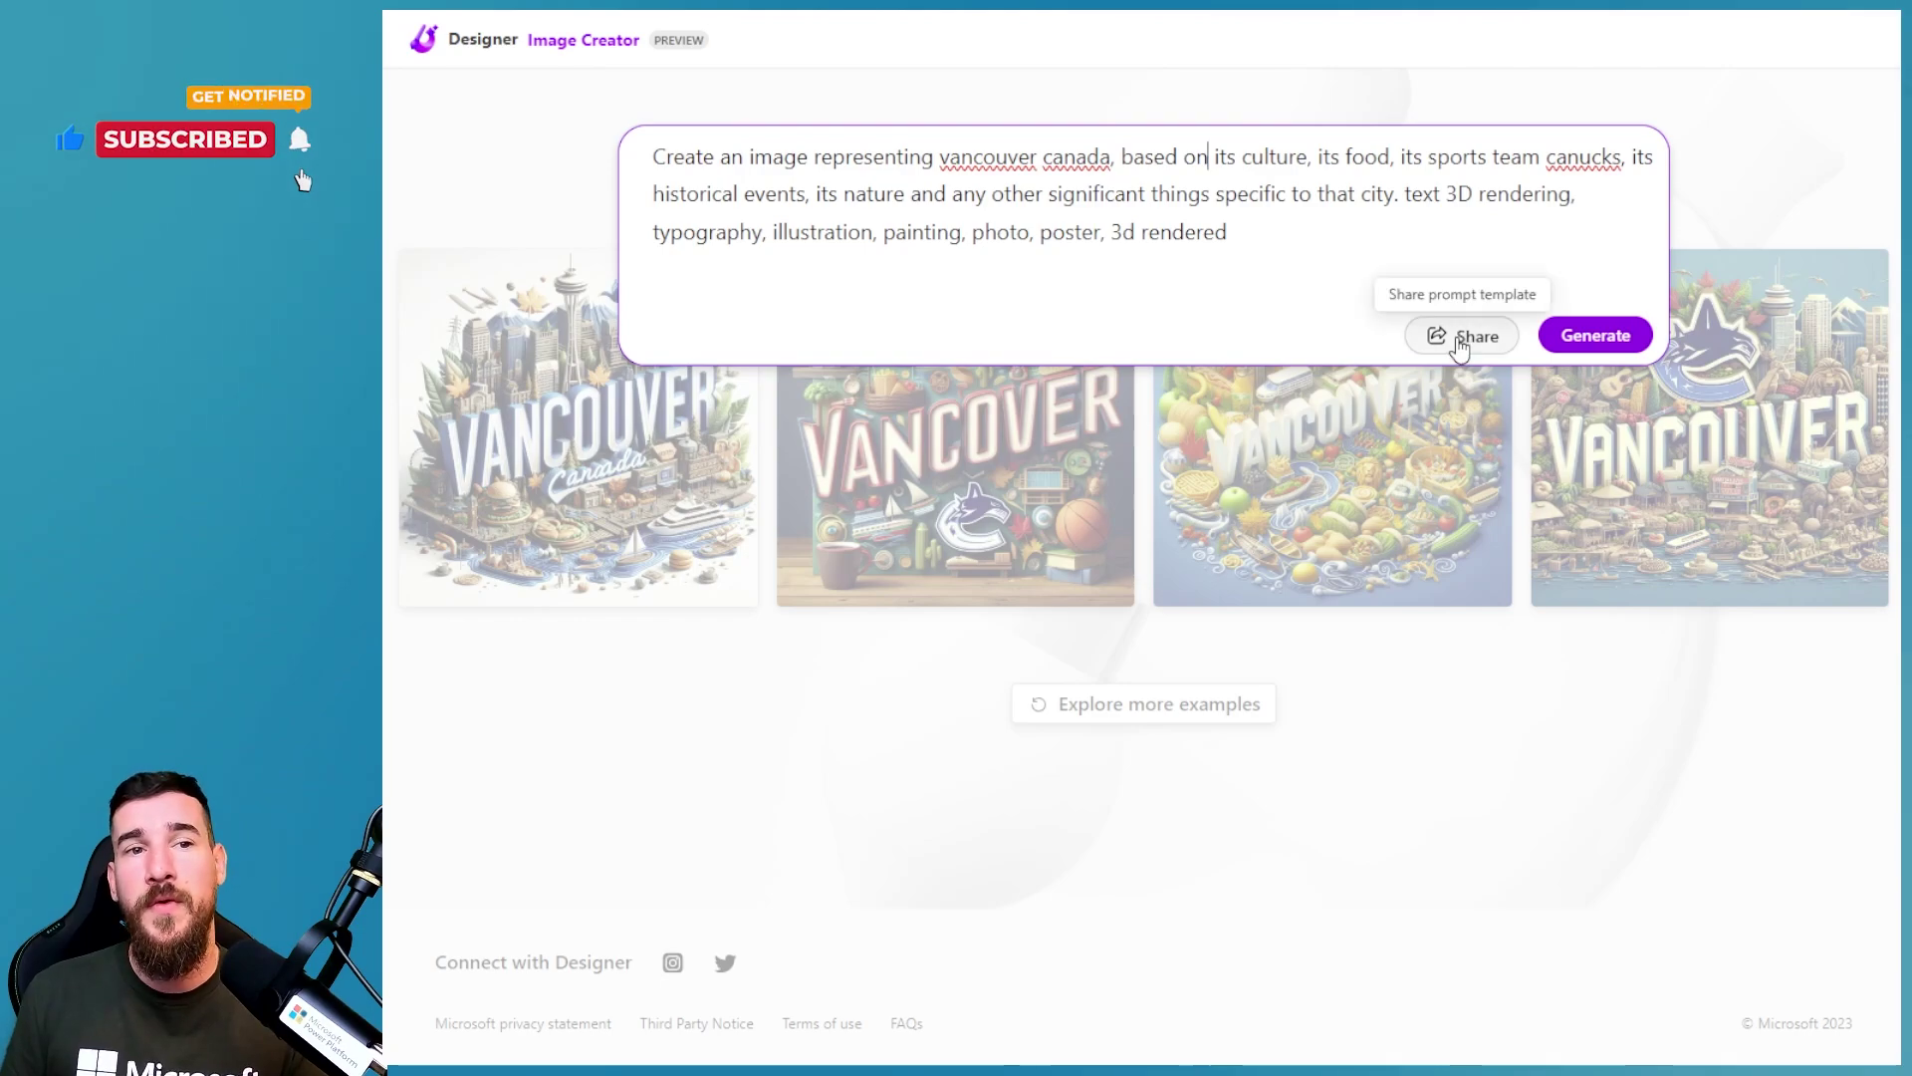
left_click(1464, 336)
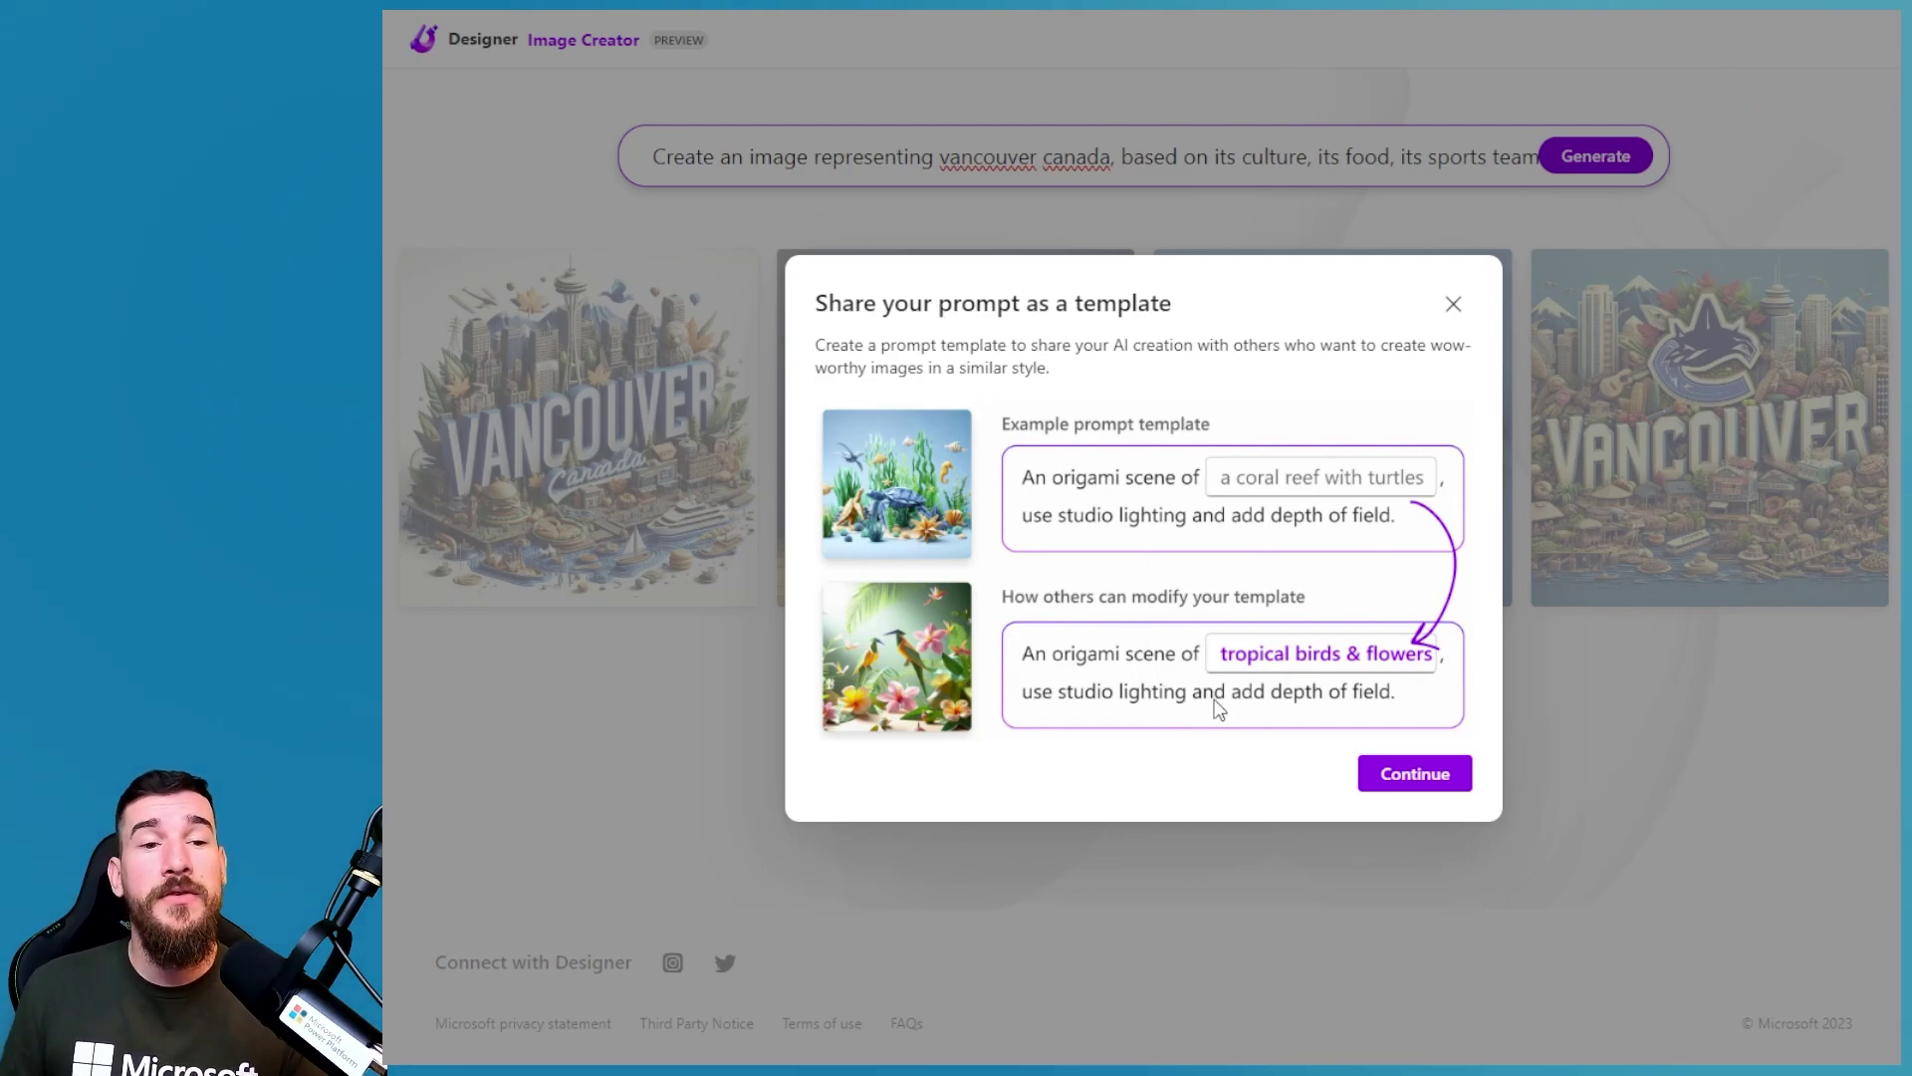
left_click(1408, 790)
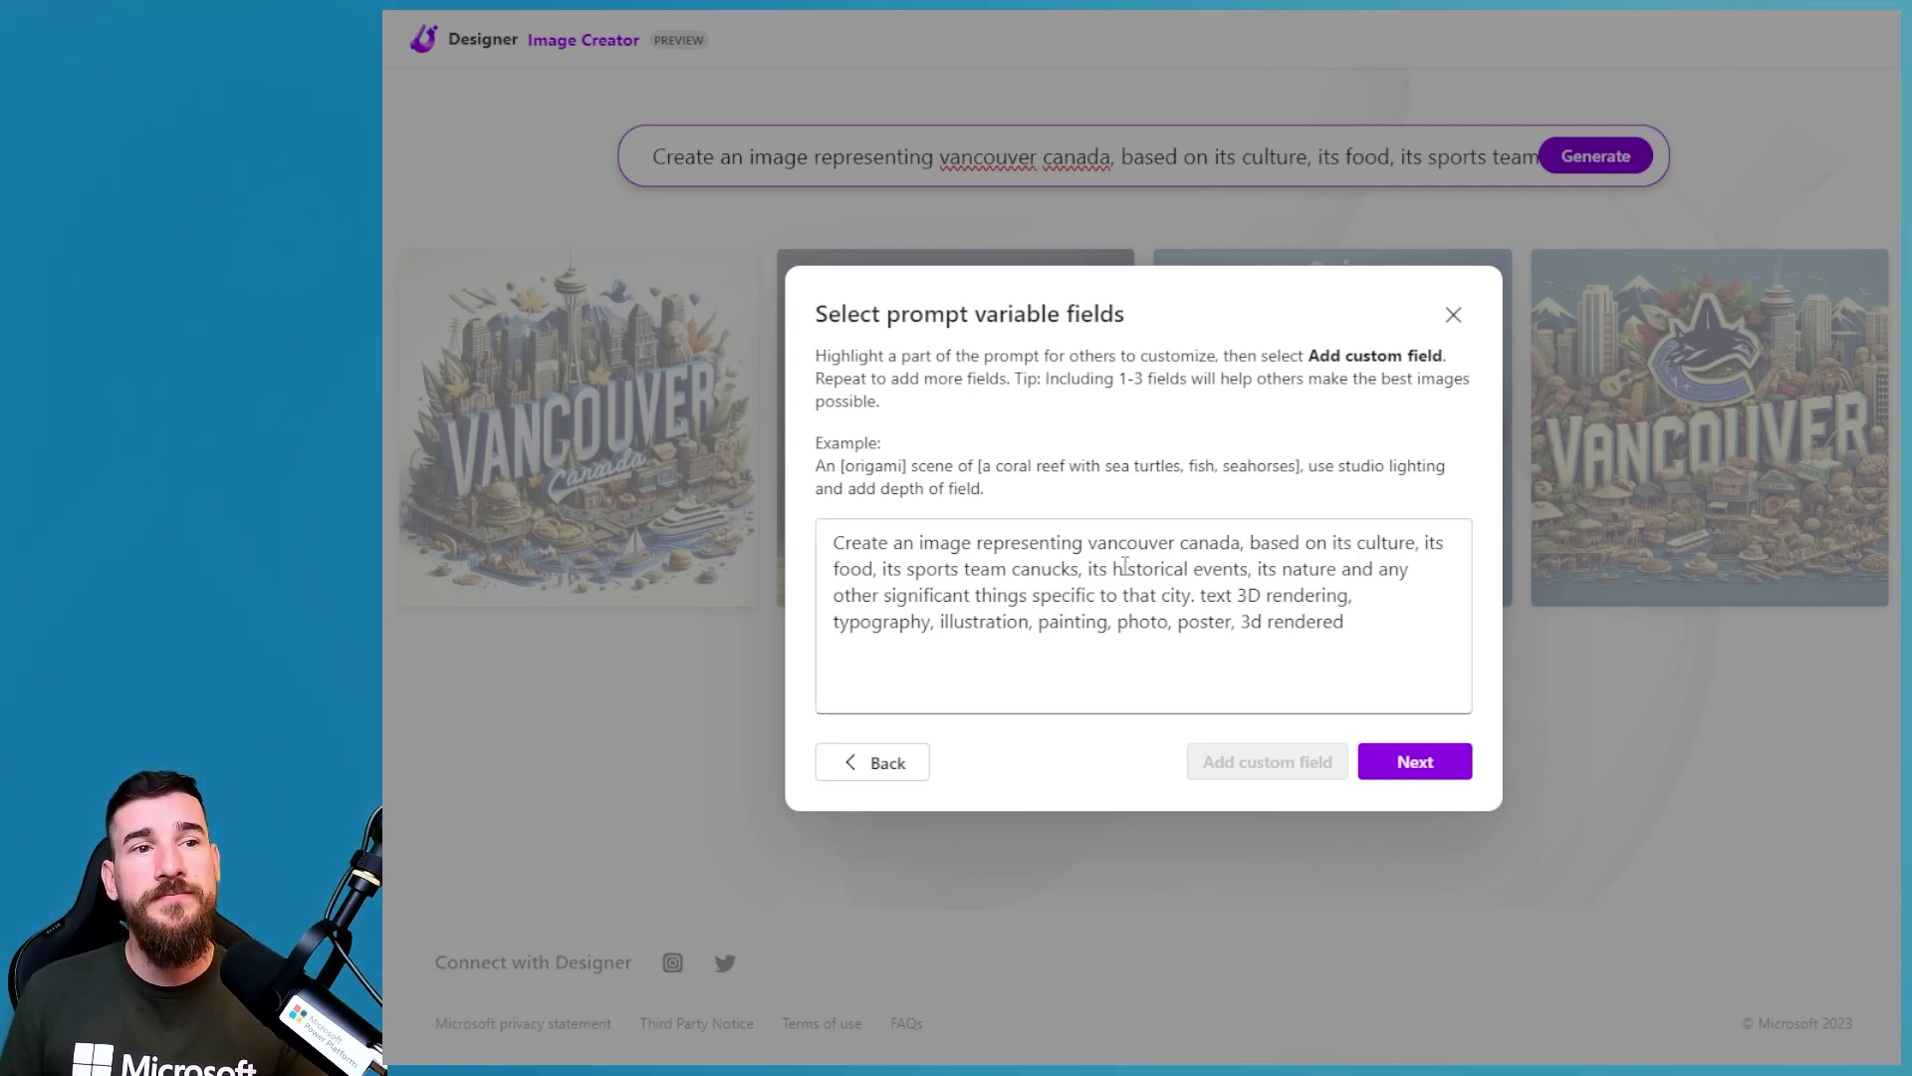
- Turn "vancouver" in the prompt into a custom field and rename its placeholder "city"
left_click_drag(1088, 546, 1177, 544)
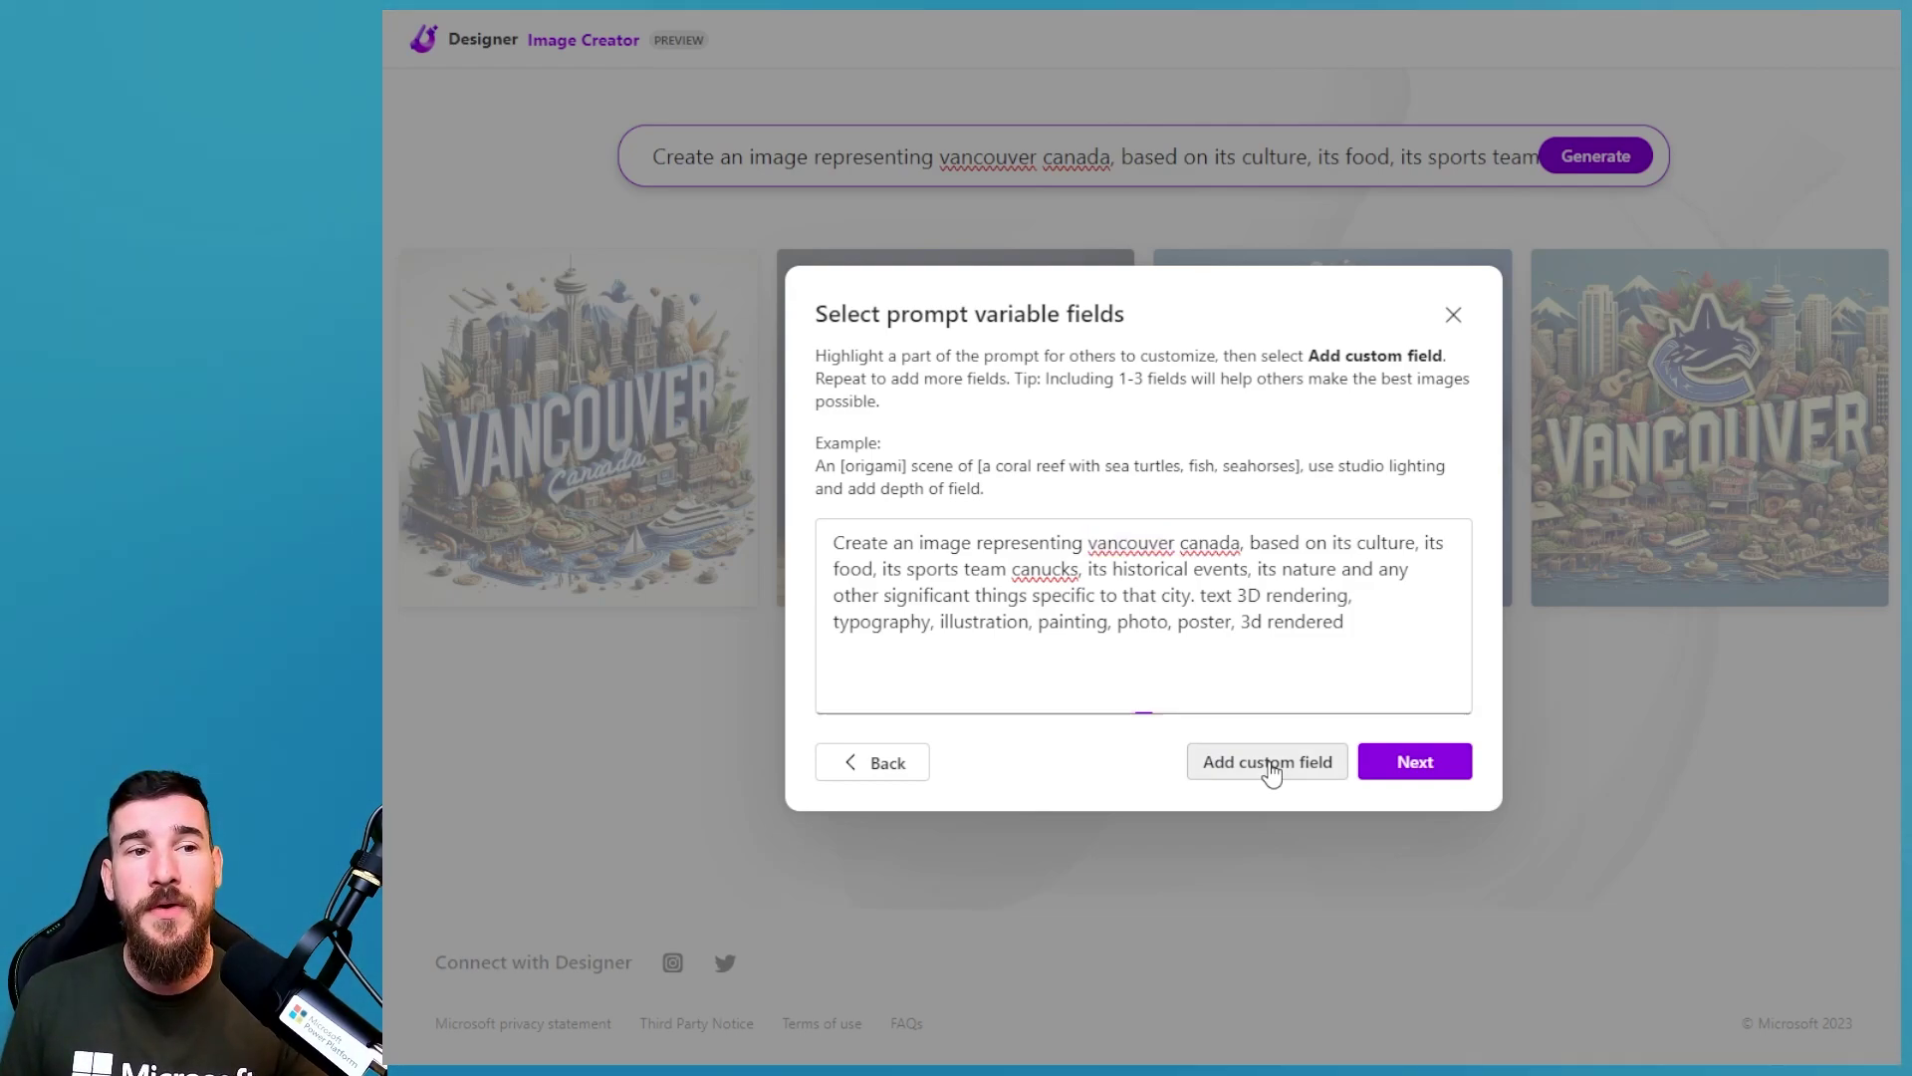
left_click(1272, 763)
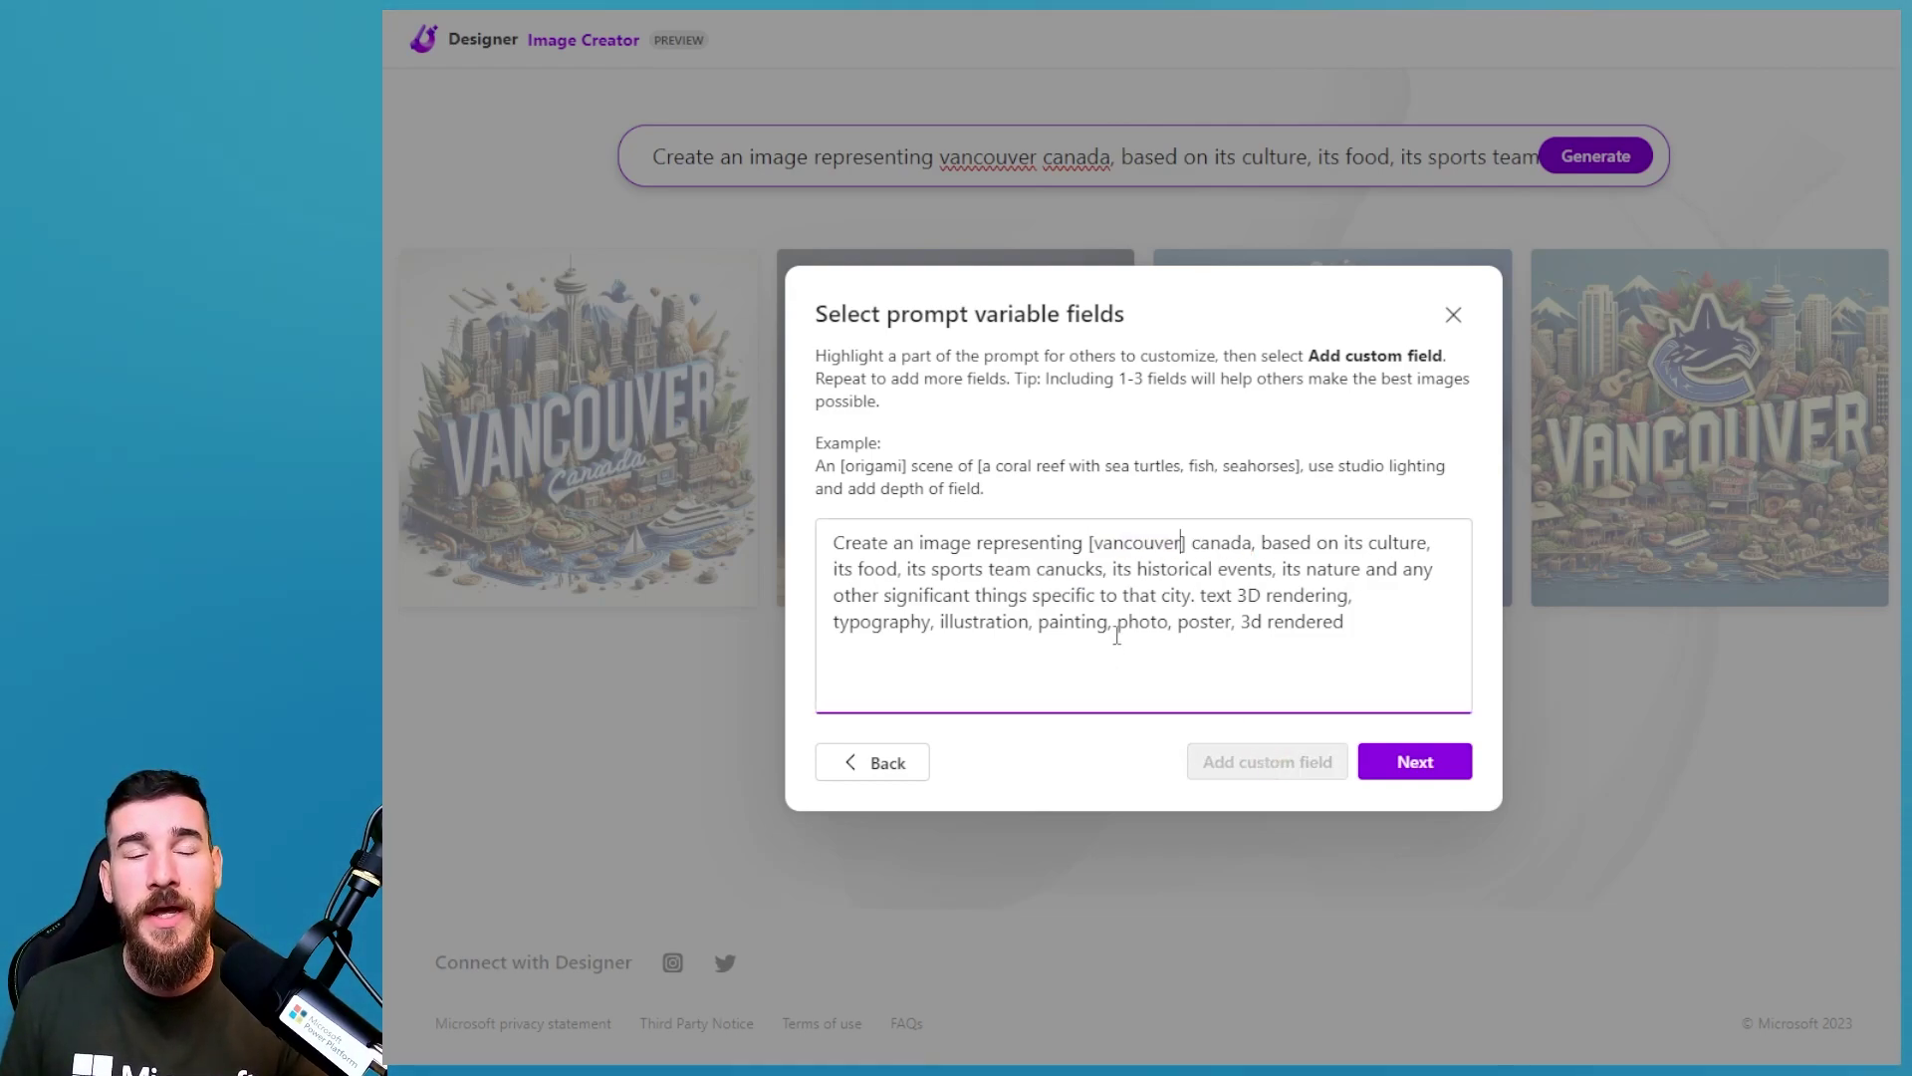
double_click(1131, 541)
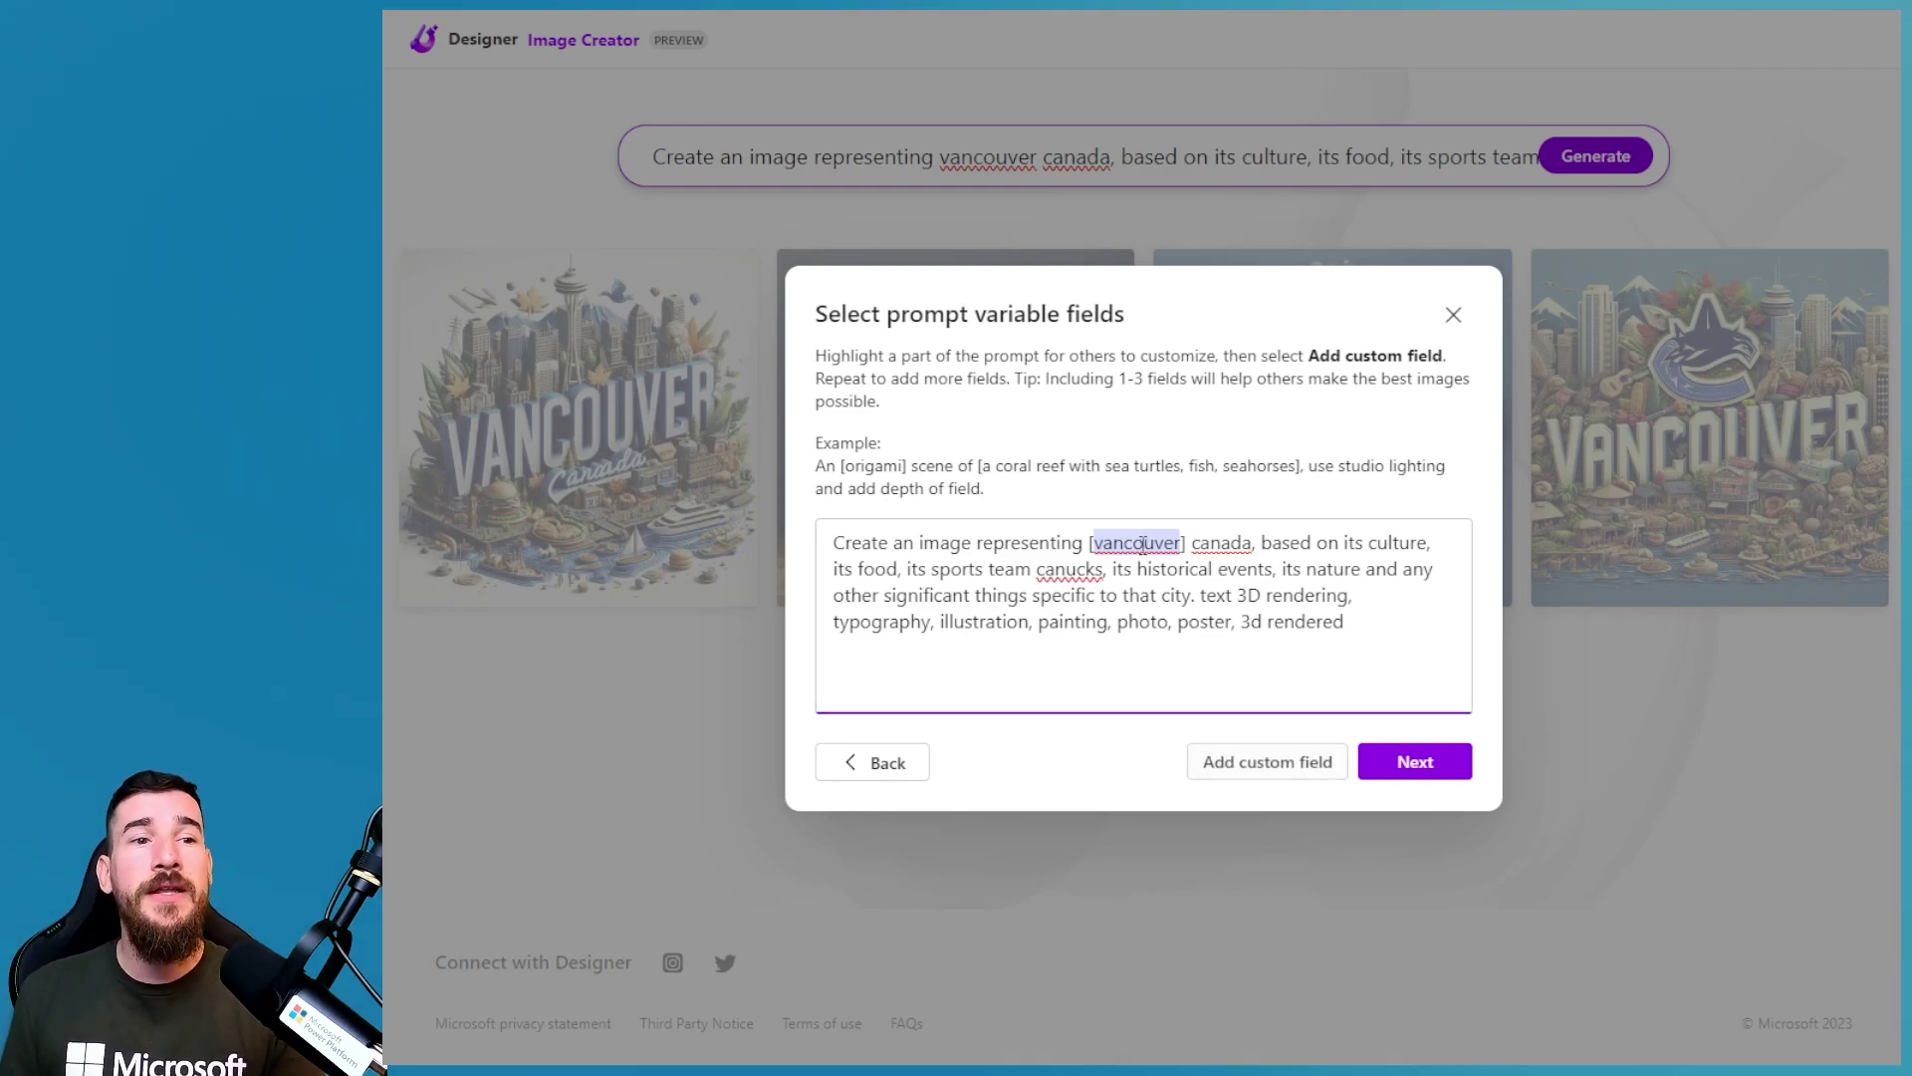
type("city")
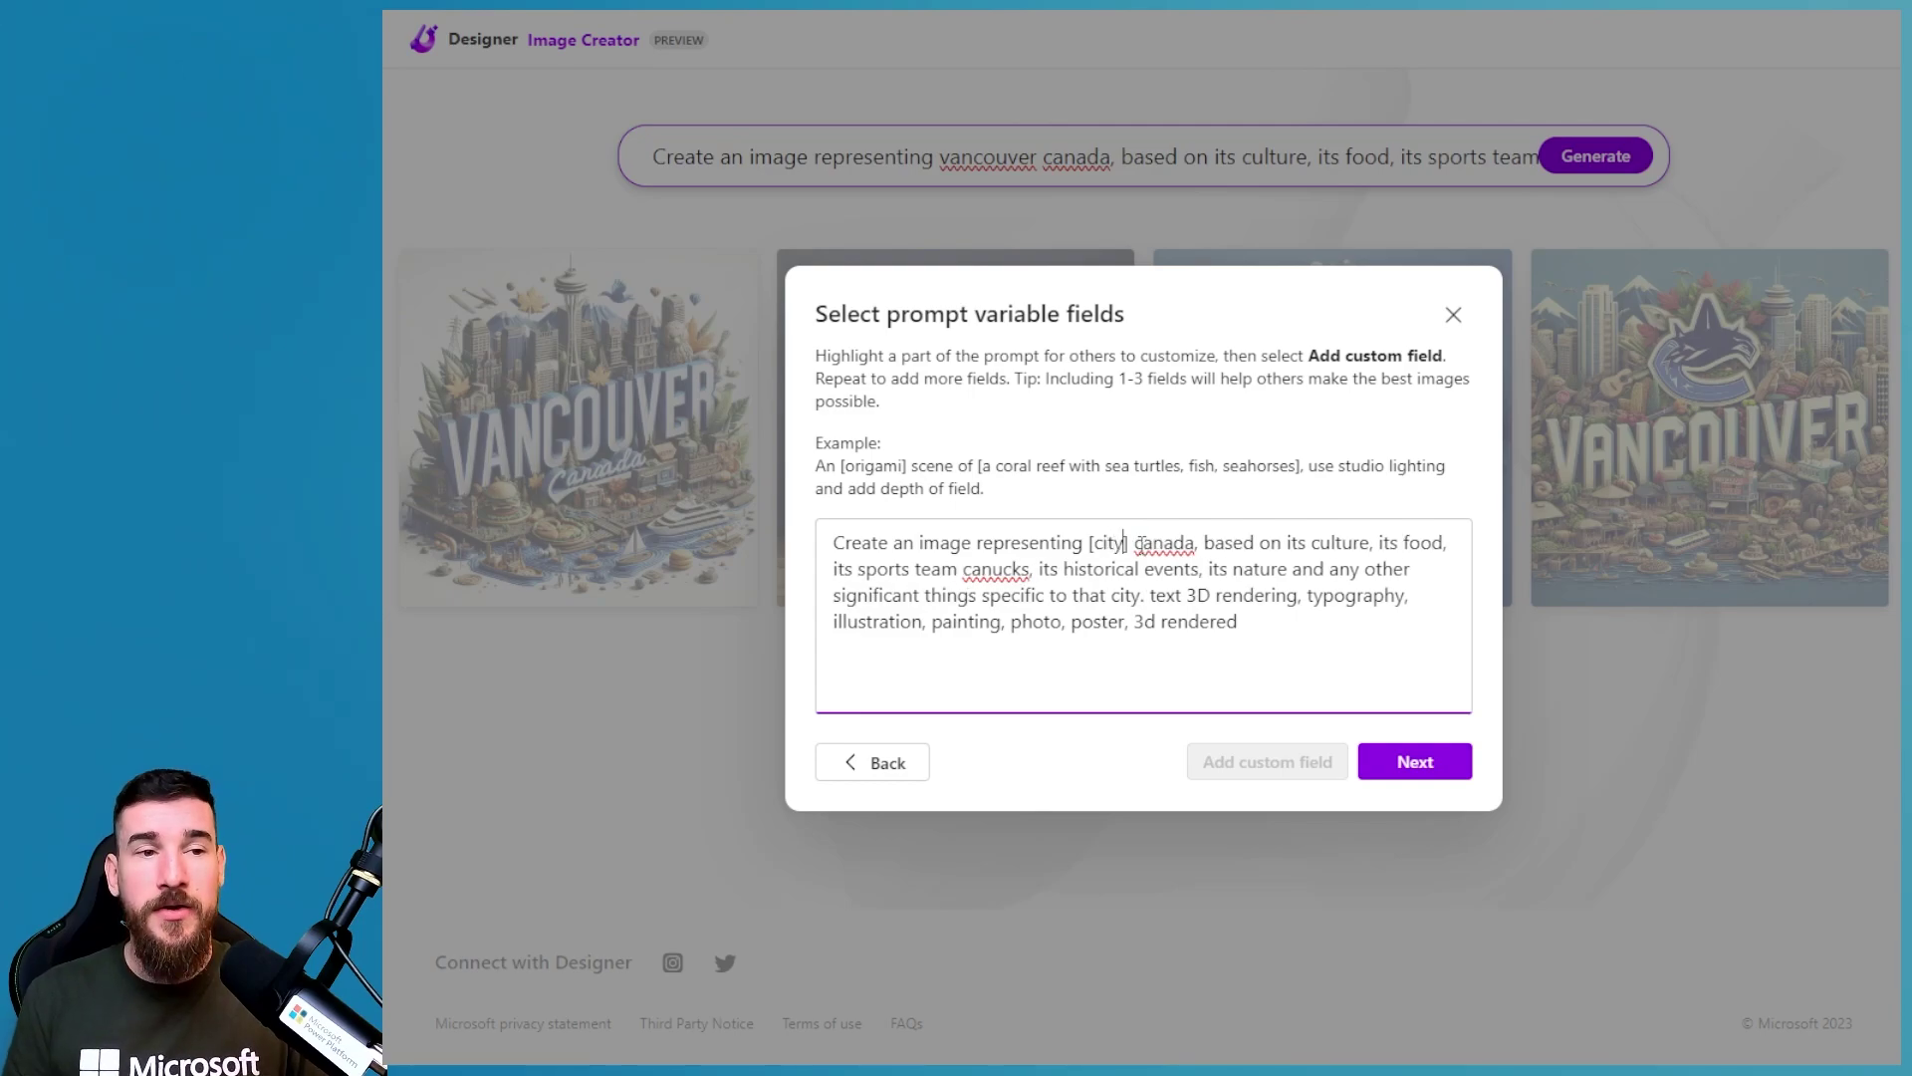
- Make "canada" a custom field in the prompt and replace its placeholder with "country"
double_click(1157, 538)
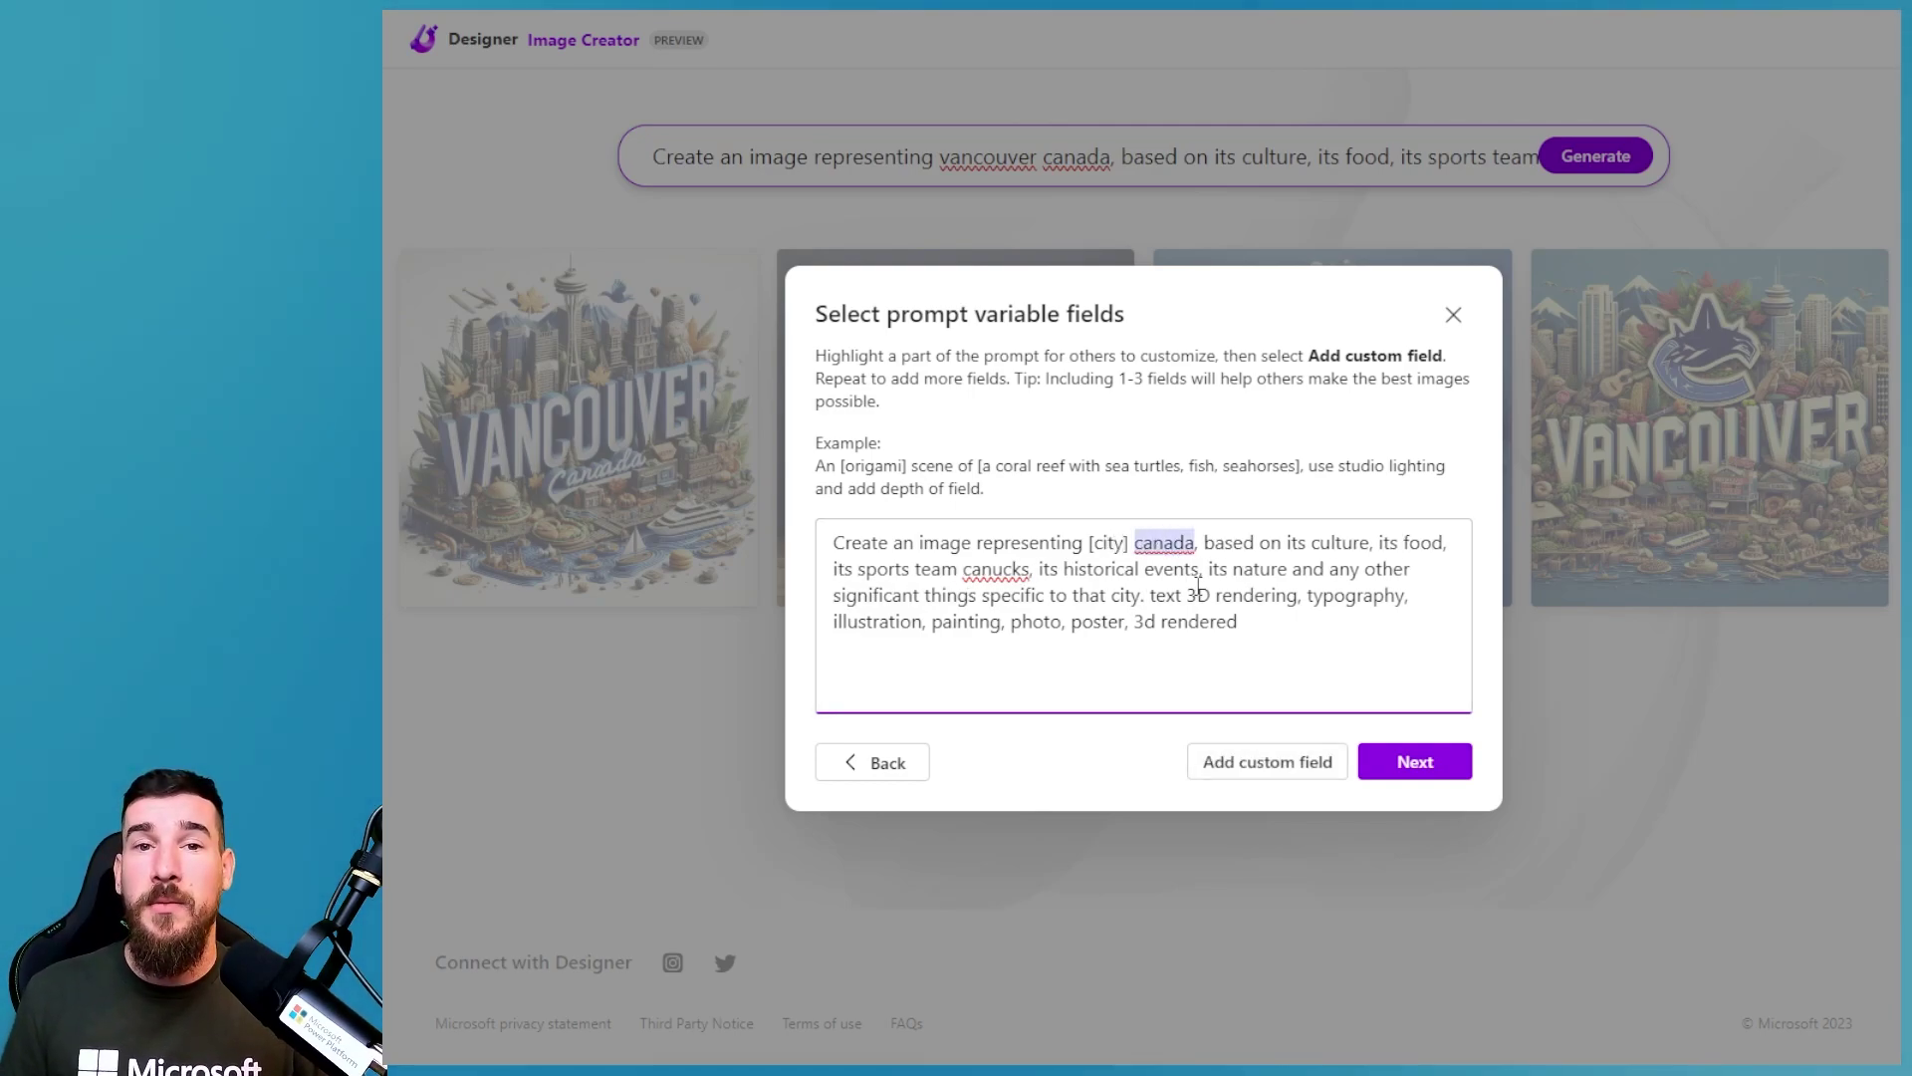
left_click(1273, 764)
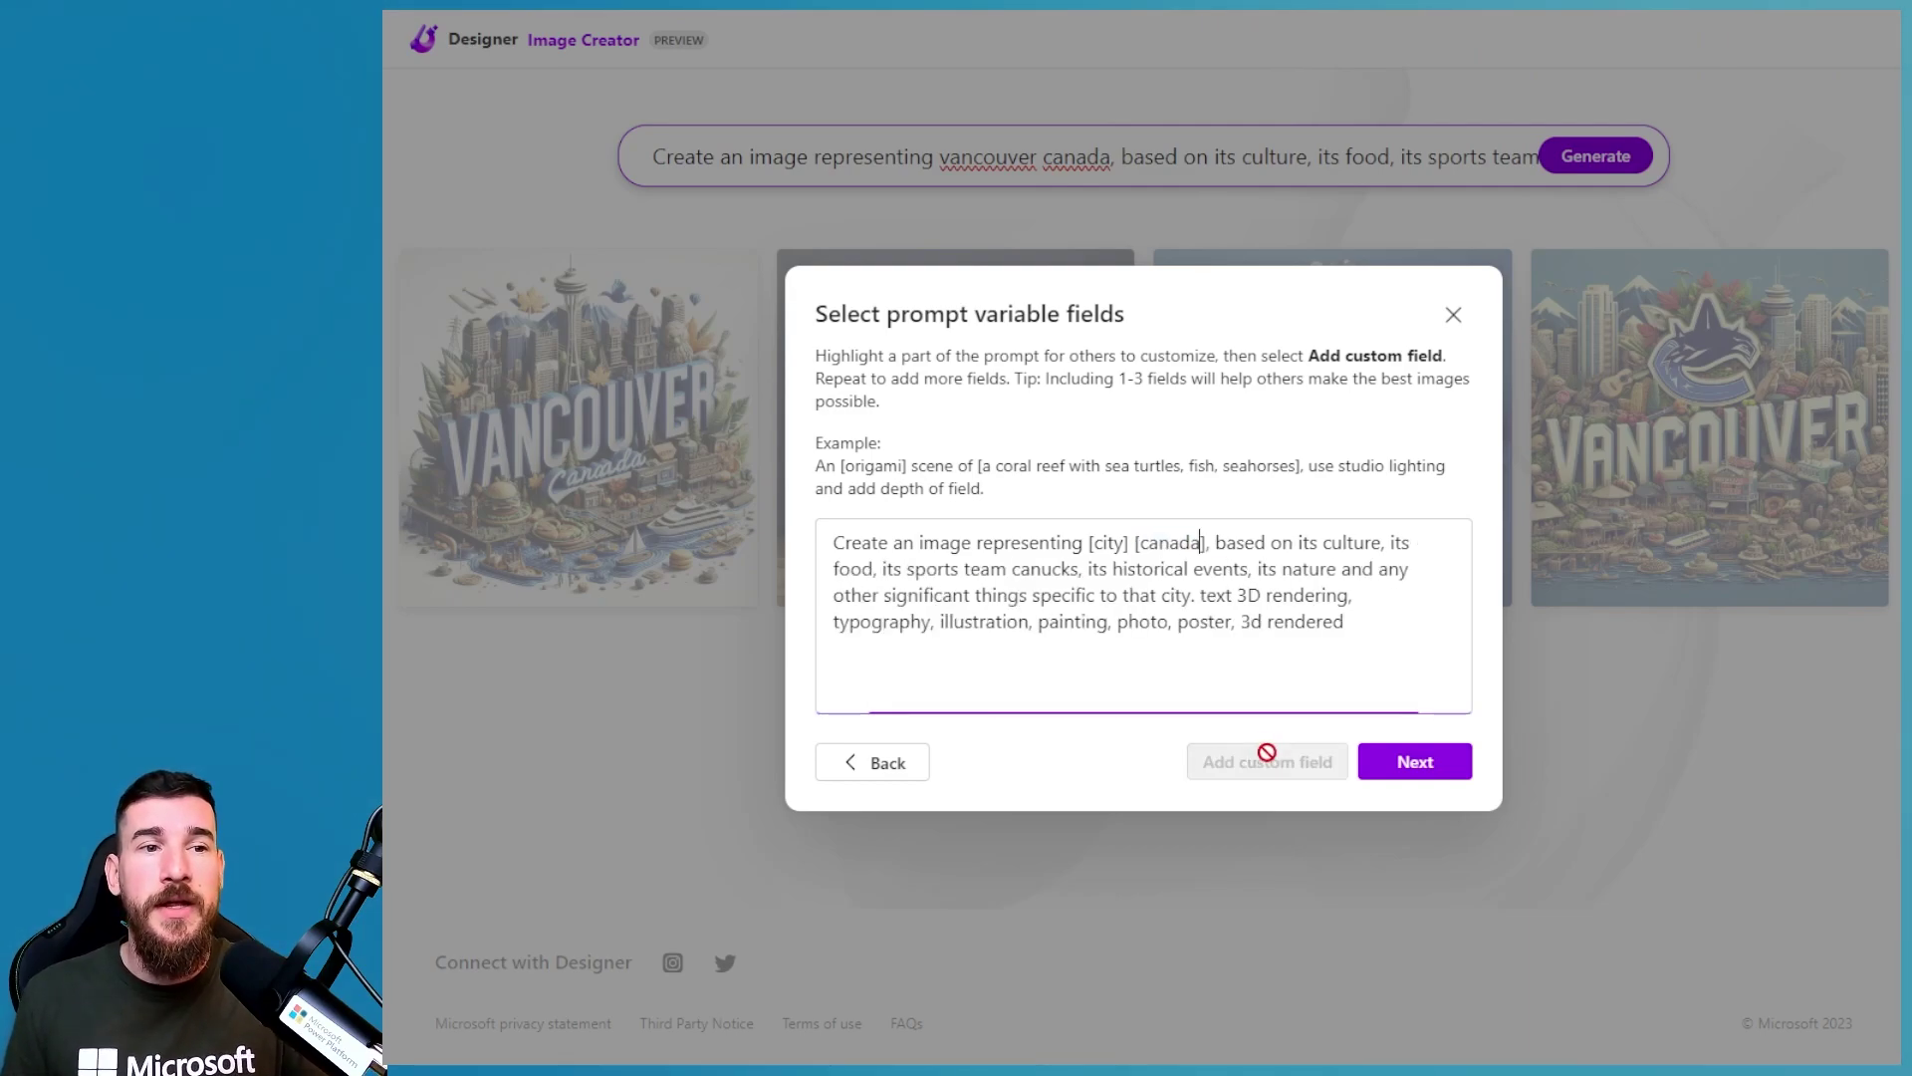
double_click(1171, 538)
key("BackSpace")
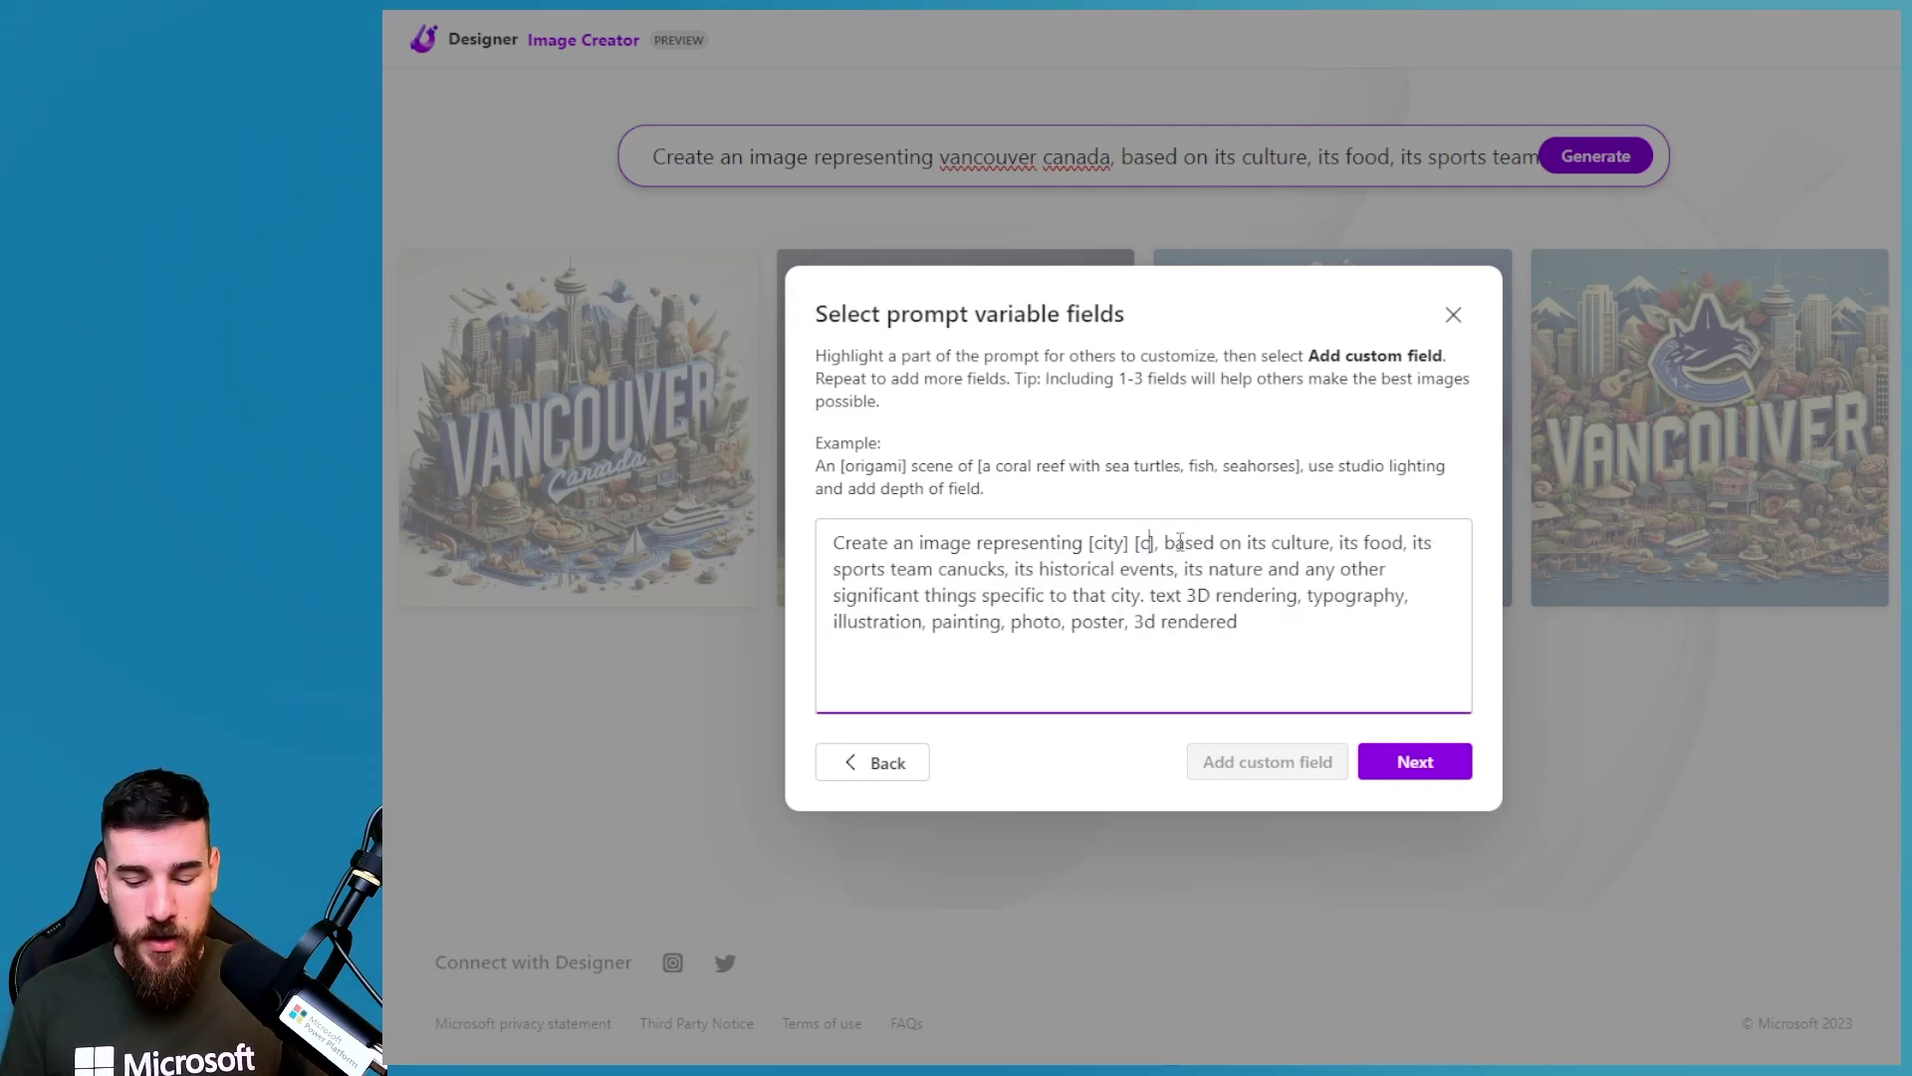
type("country")
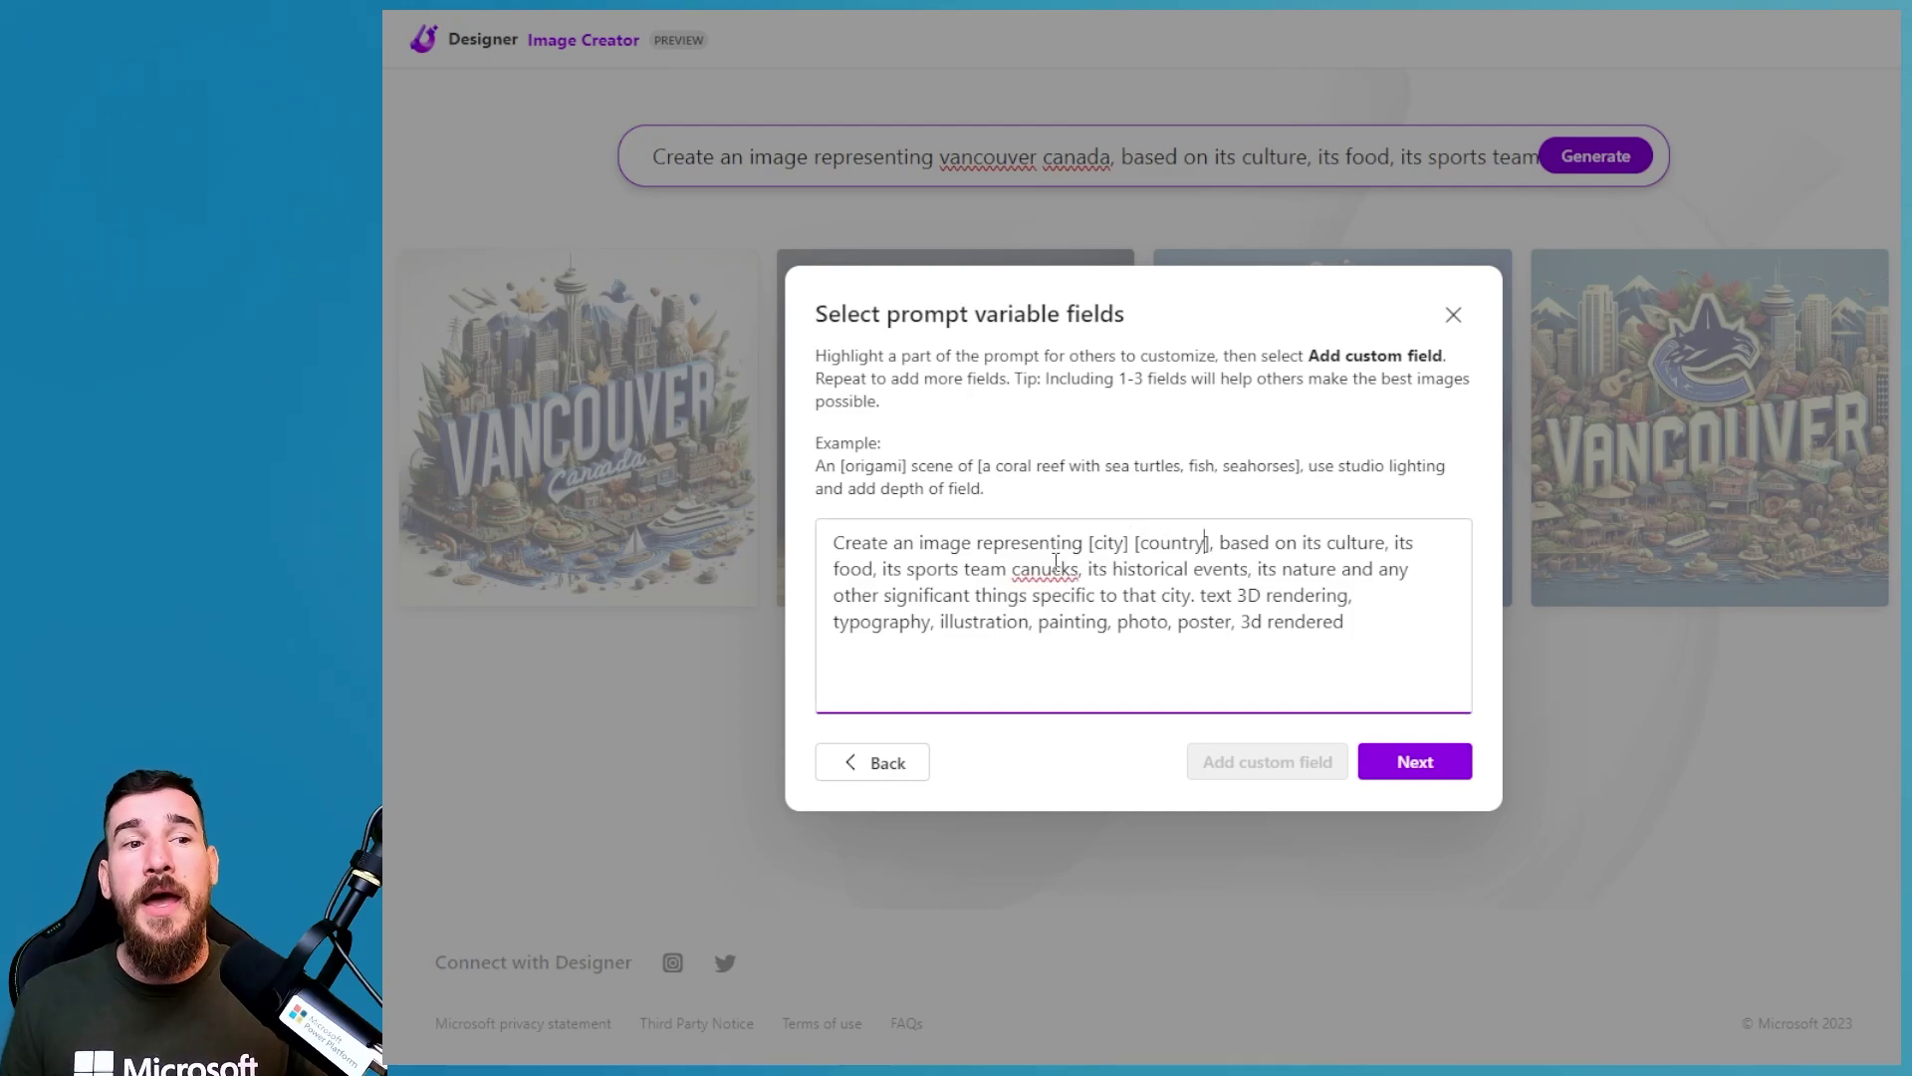
- Convert "canucks" into a custom field with the placeholder "sports-team"
double_click(1043, 566)
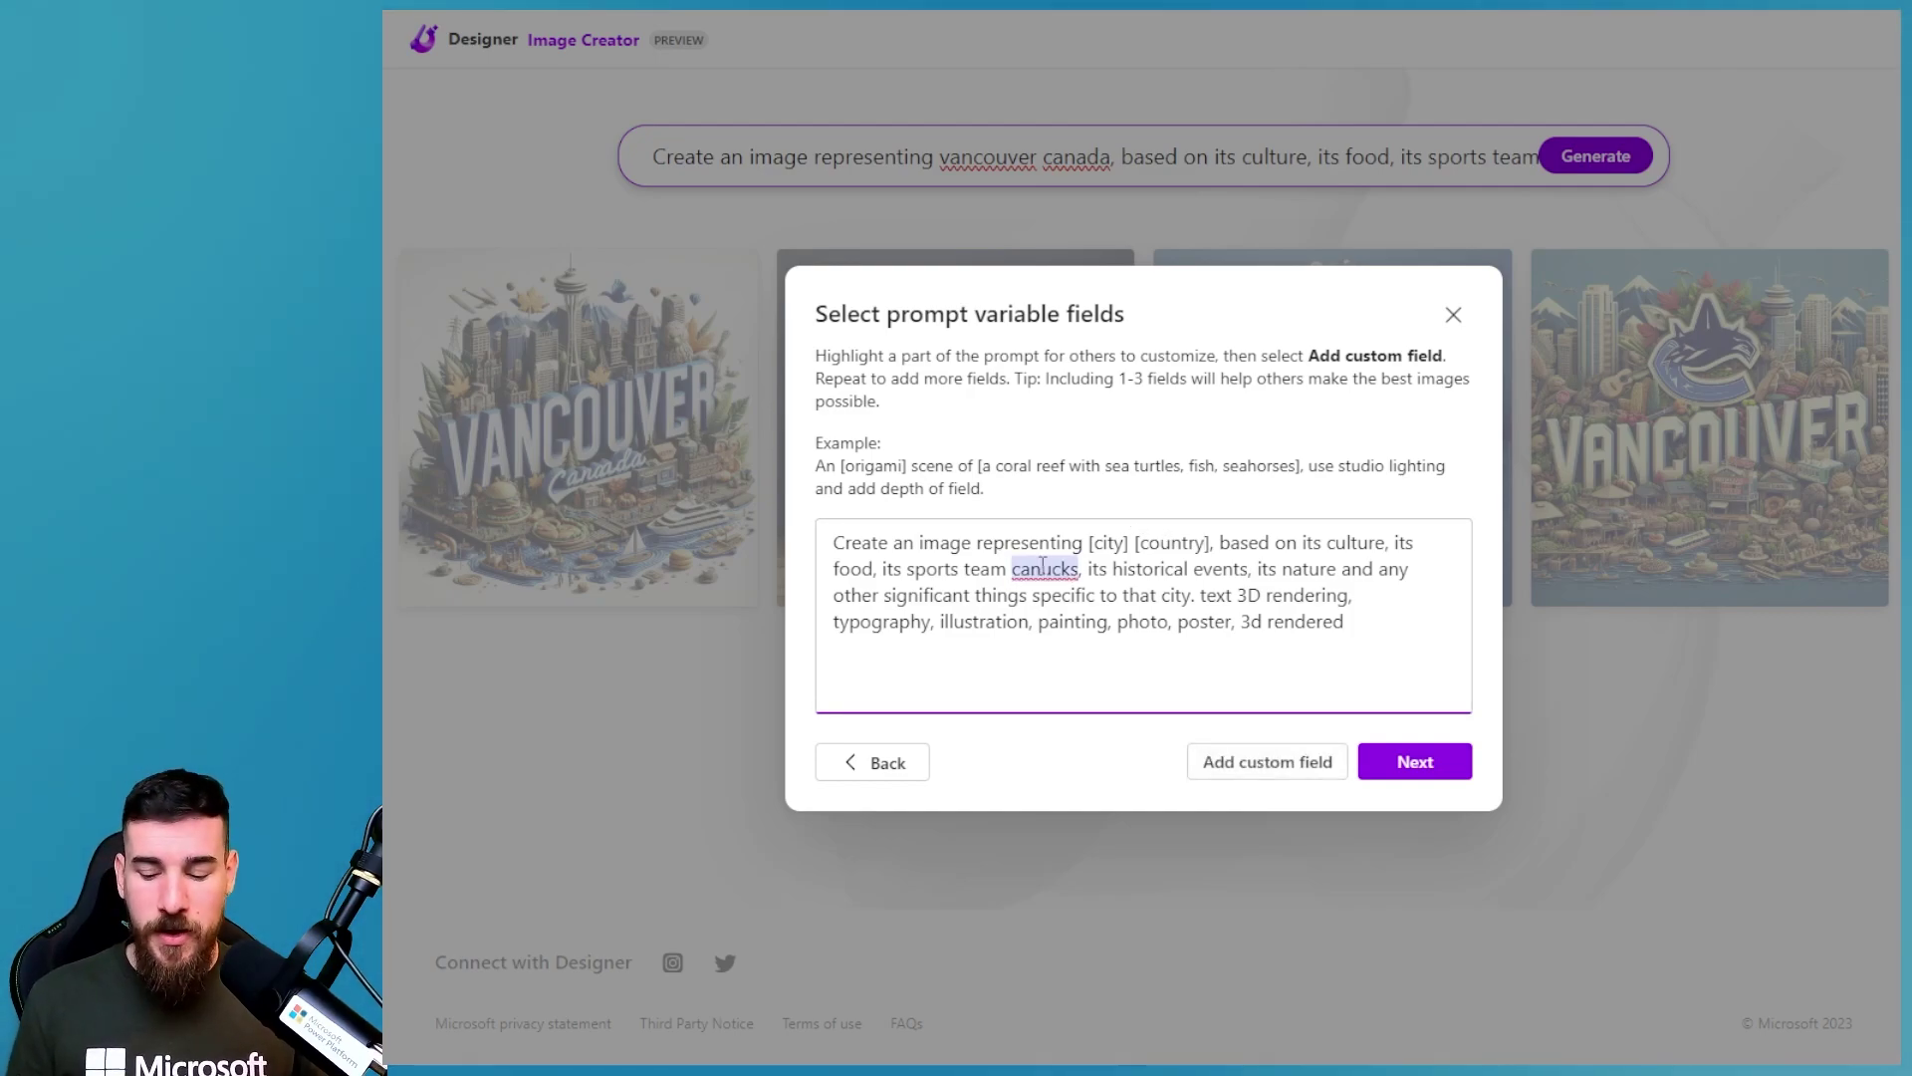
left_click(1226, 771)
double_click(1061, 569)
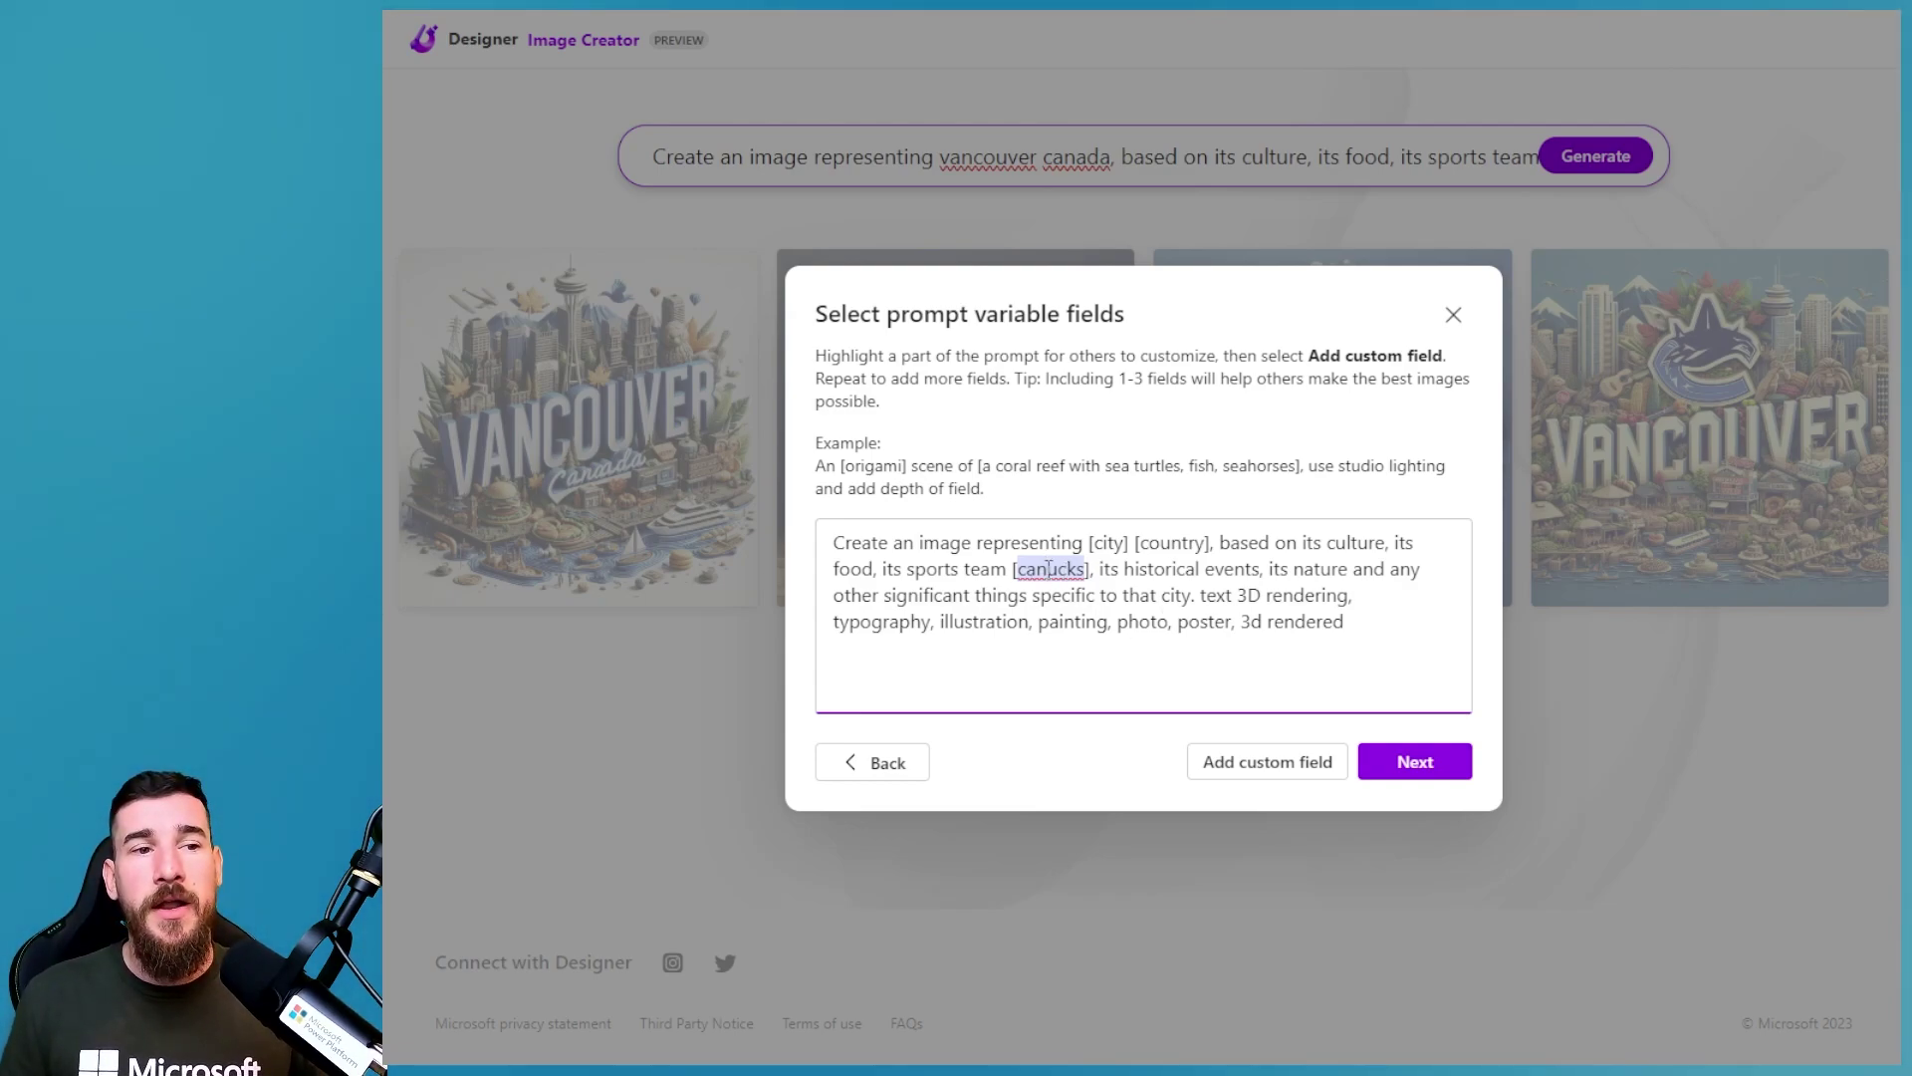
type("sports-")
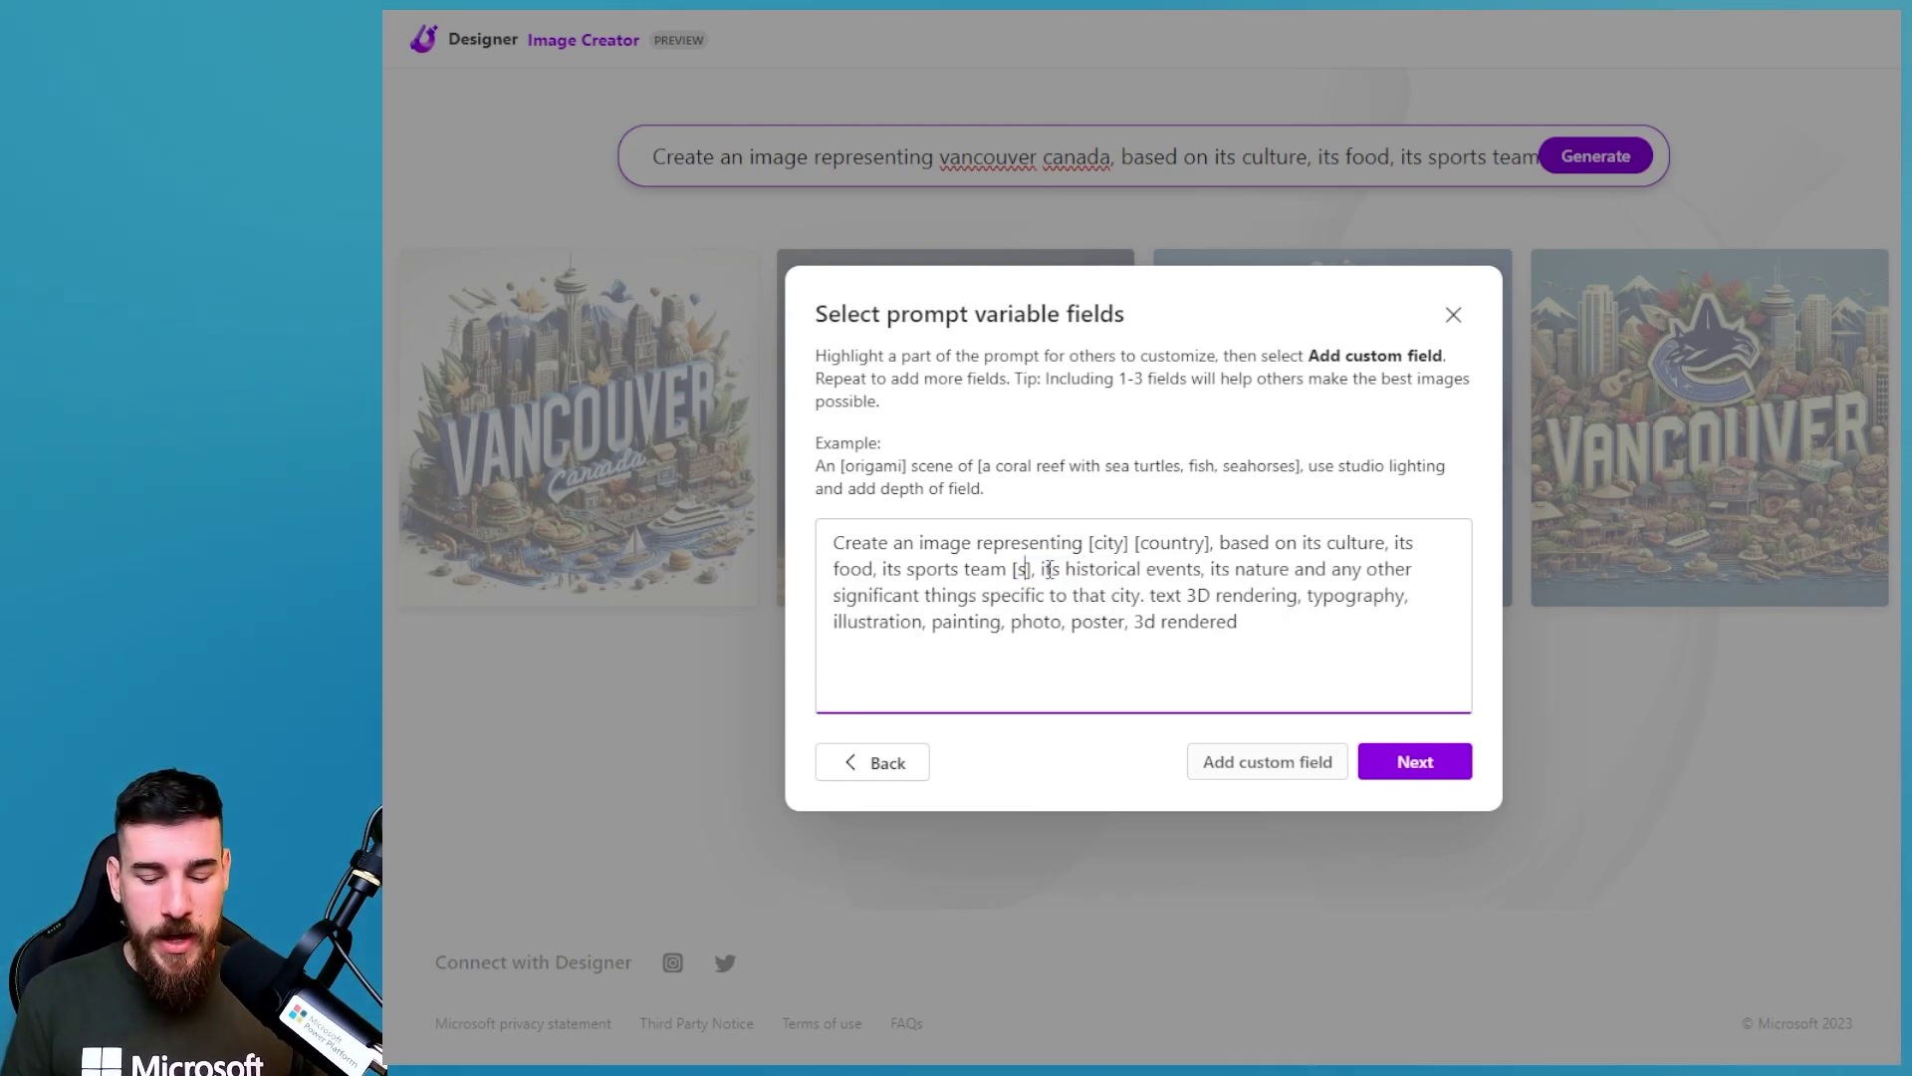
type("team")
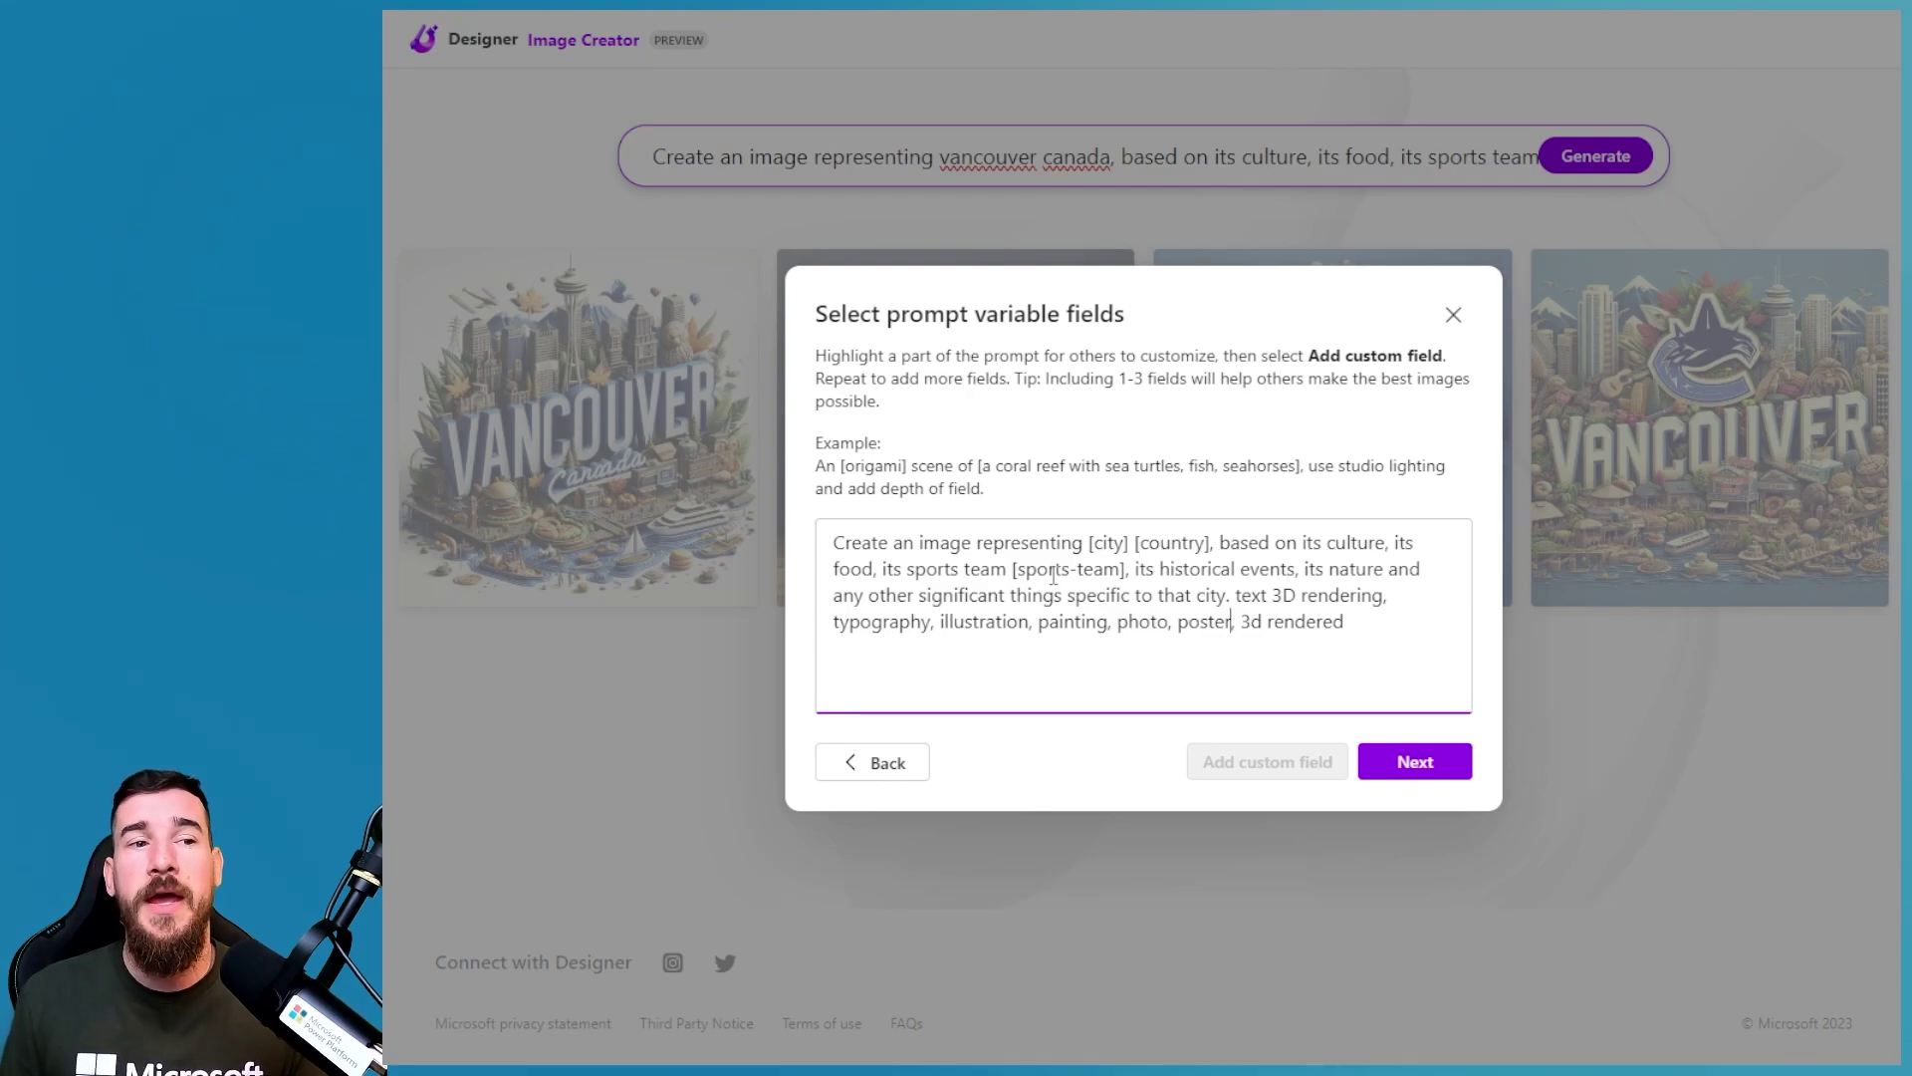
- Create the prompt template from the defined fields and copy its share link
left_click(1420, 762)
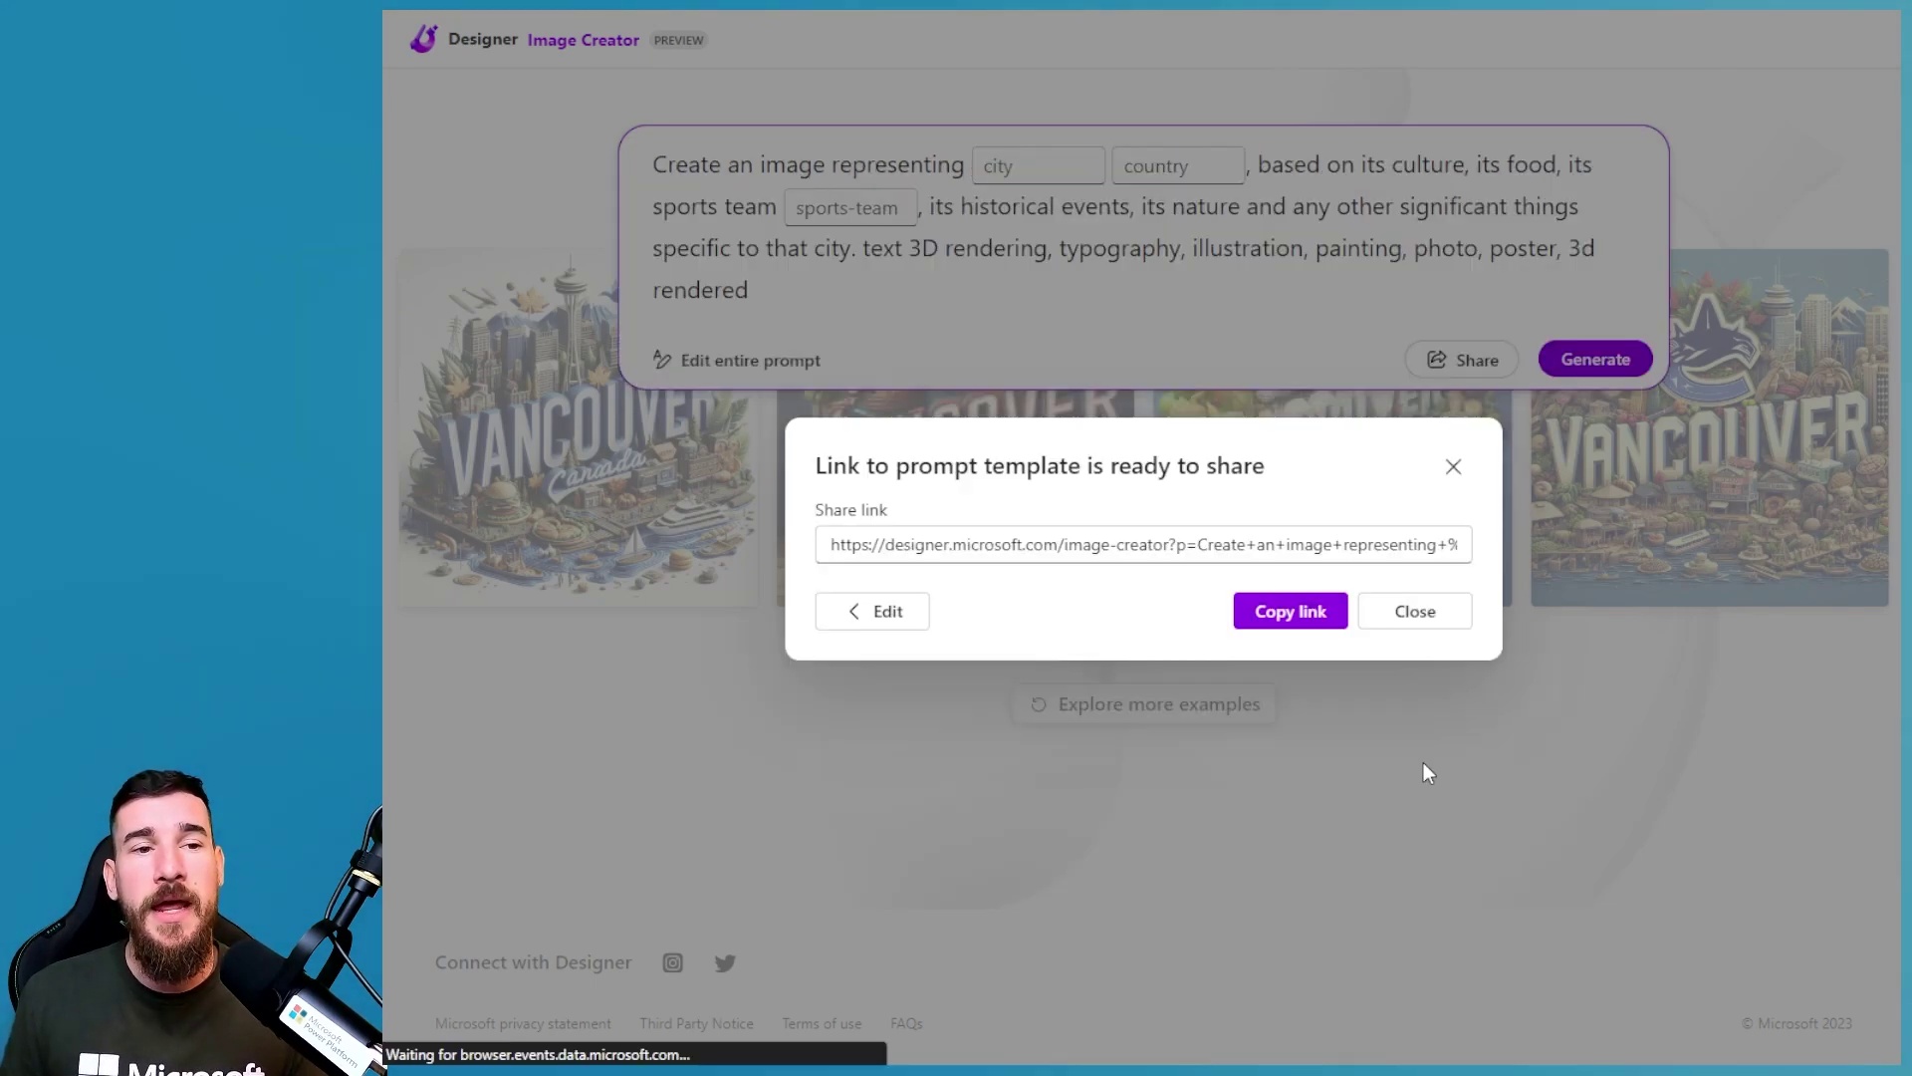
left_click(1265, 616)
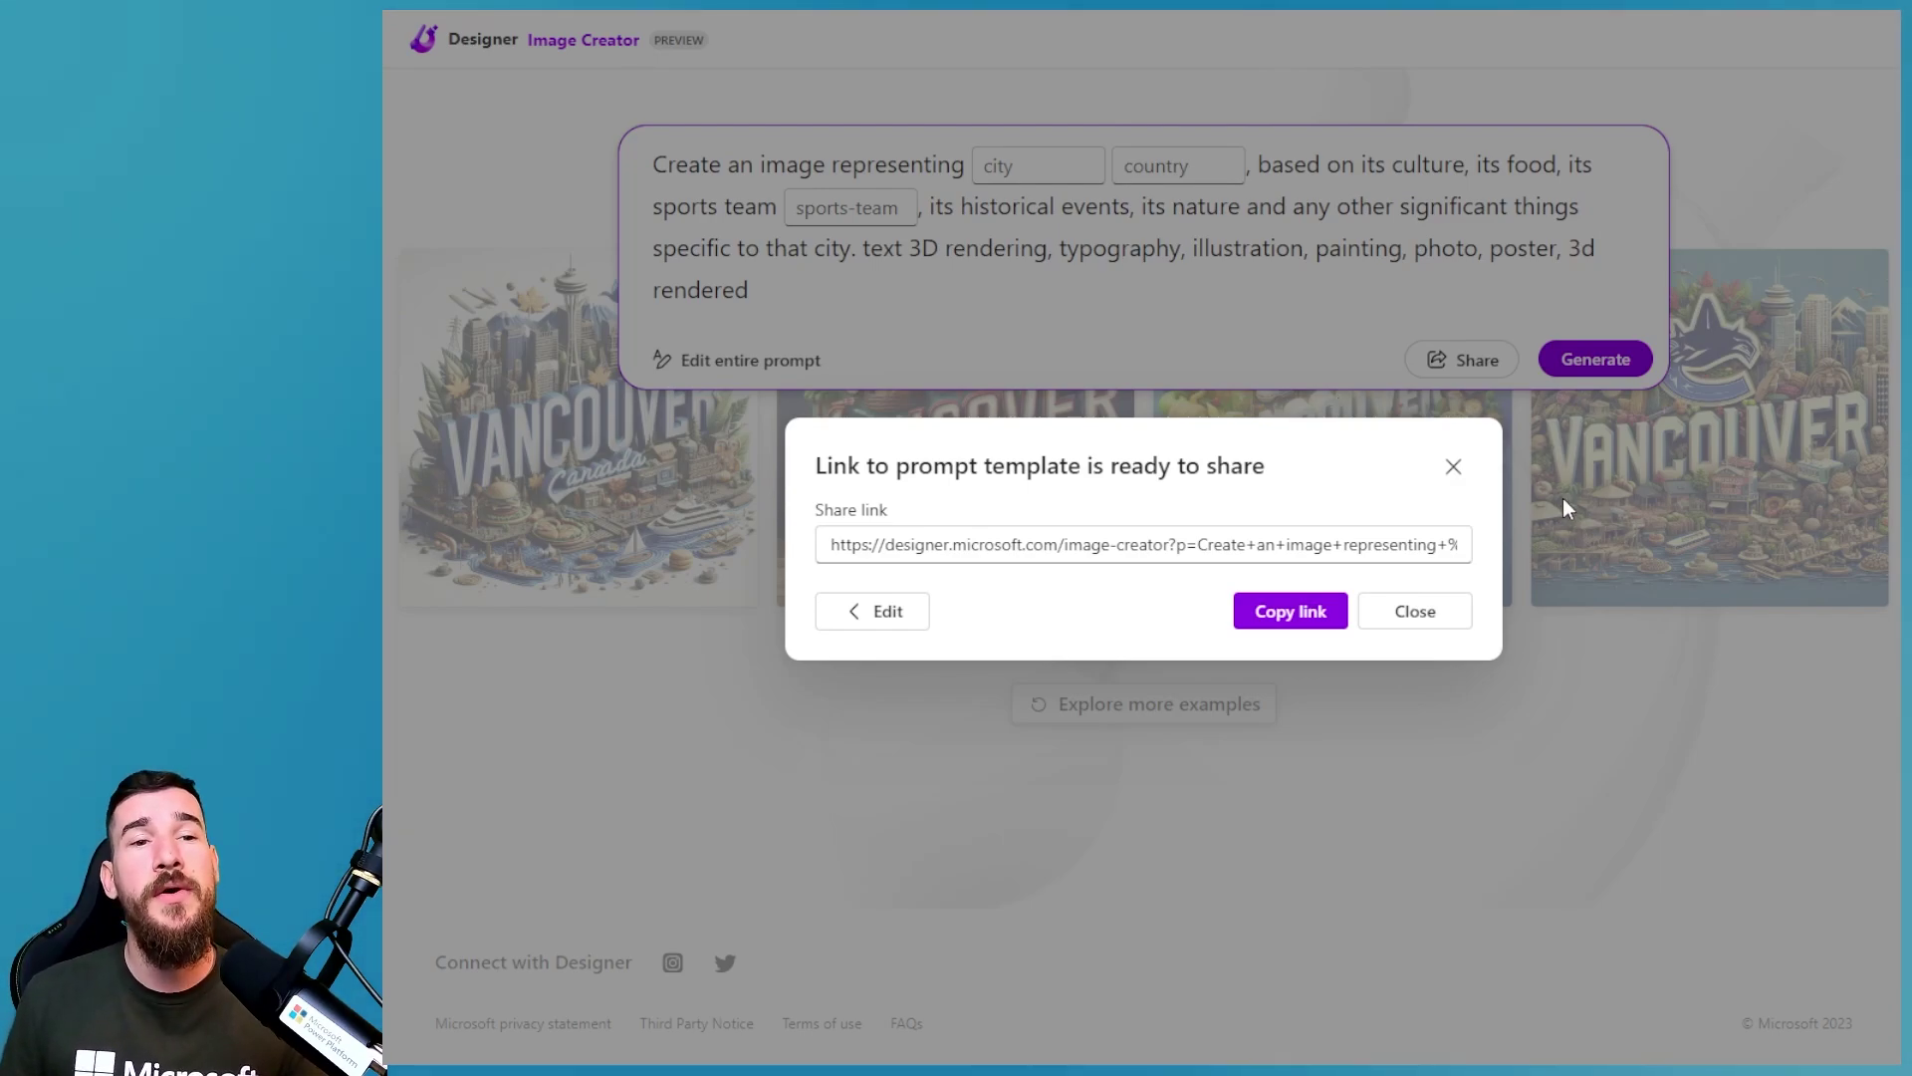
- Fill the prompt template with city "calgary", country "canada" and sports team "flames", and generate images from it
left_click(1453, 468)
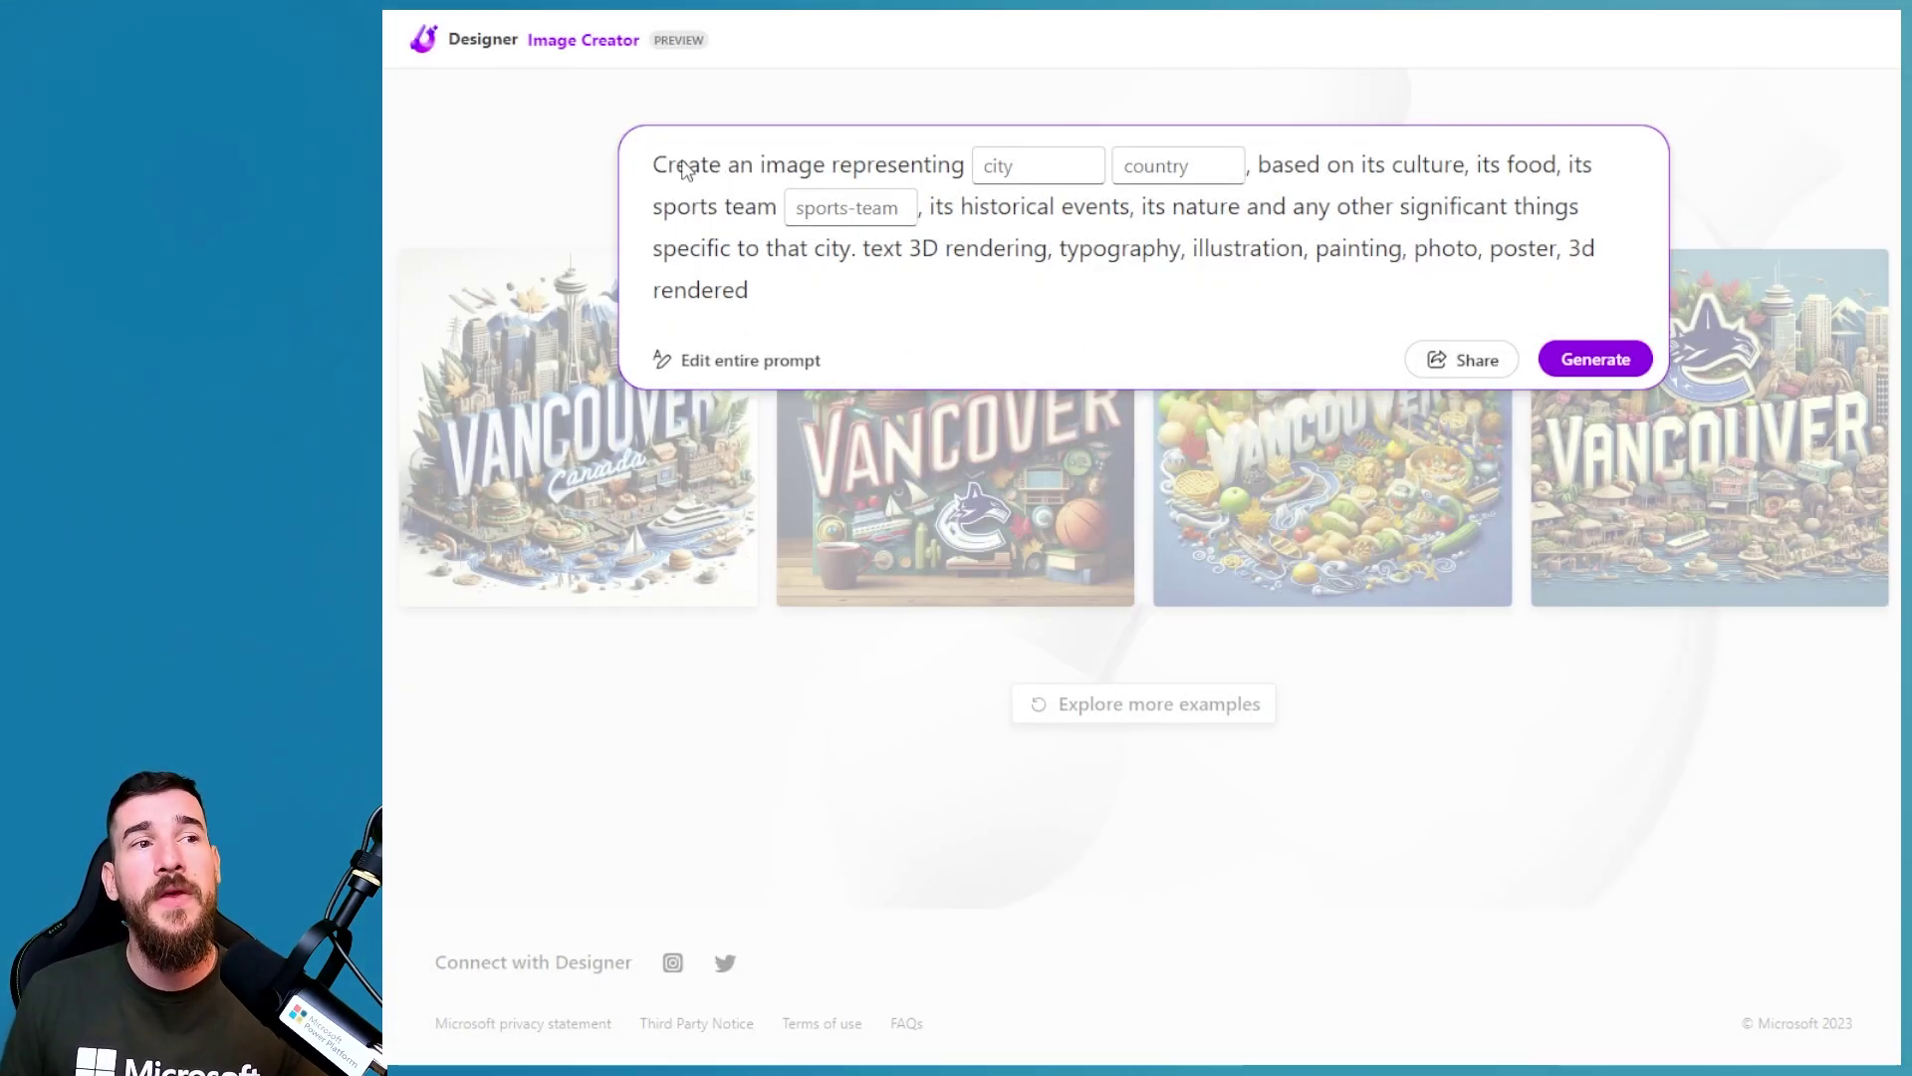
left_click(1009, 167)
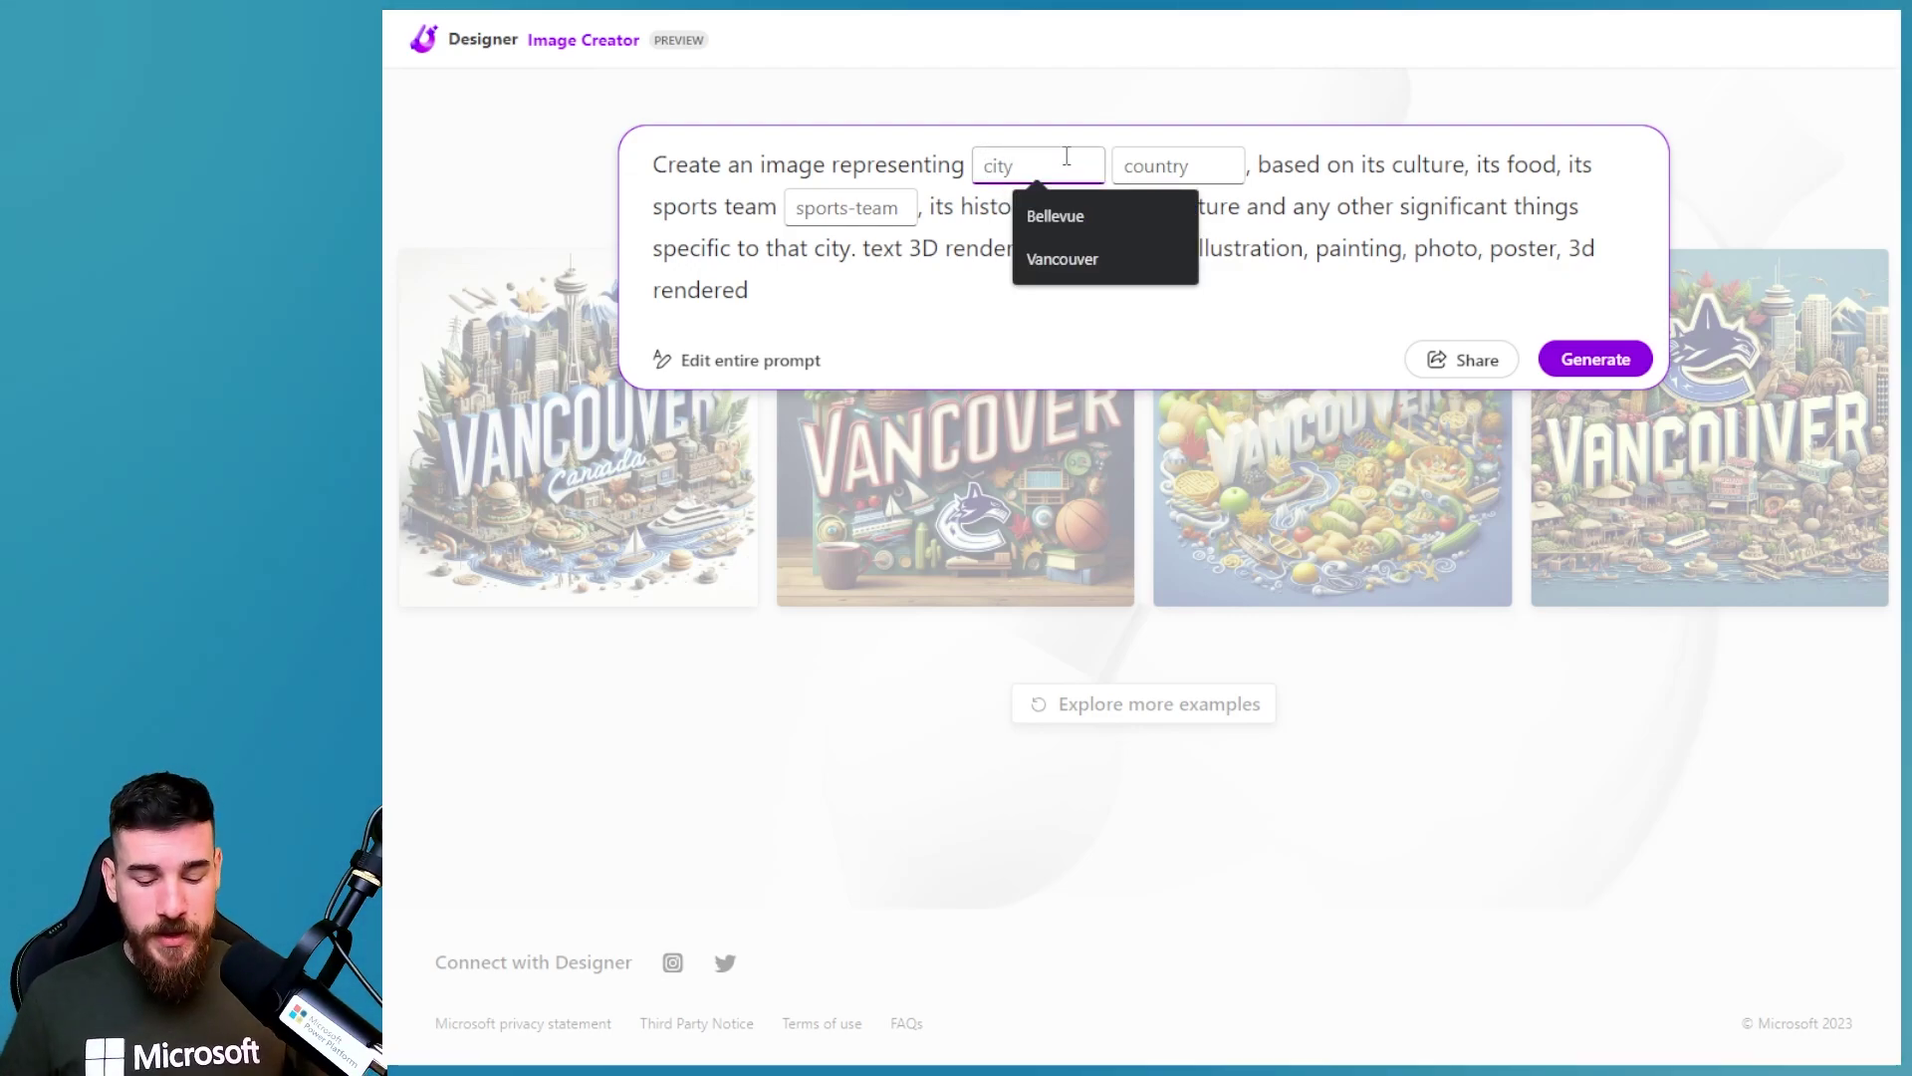
type("calgary")
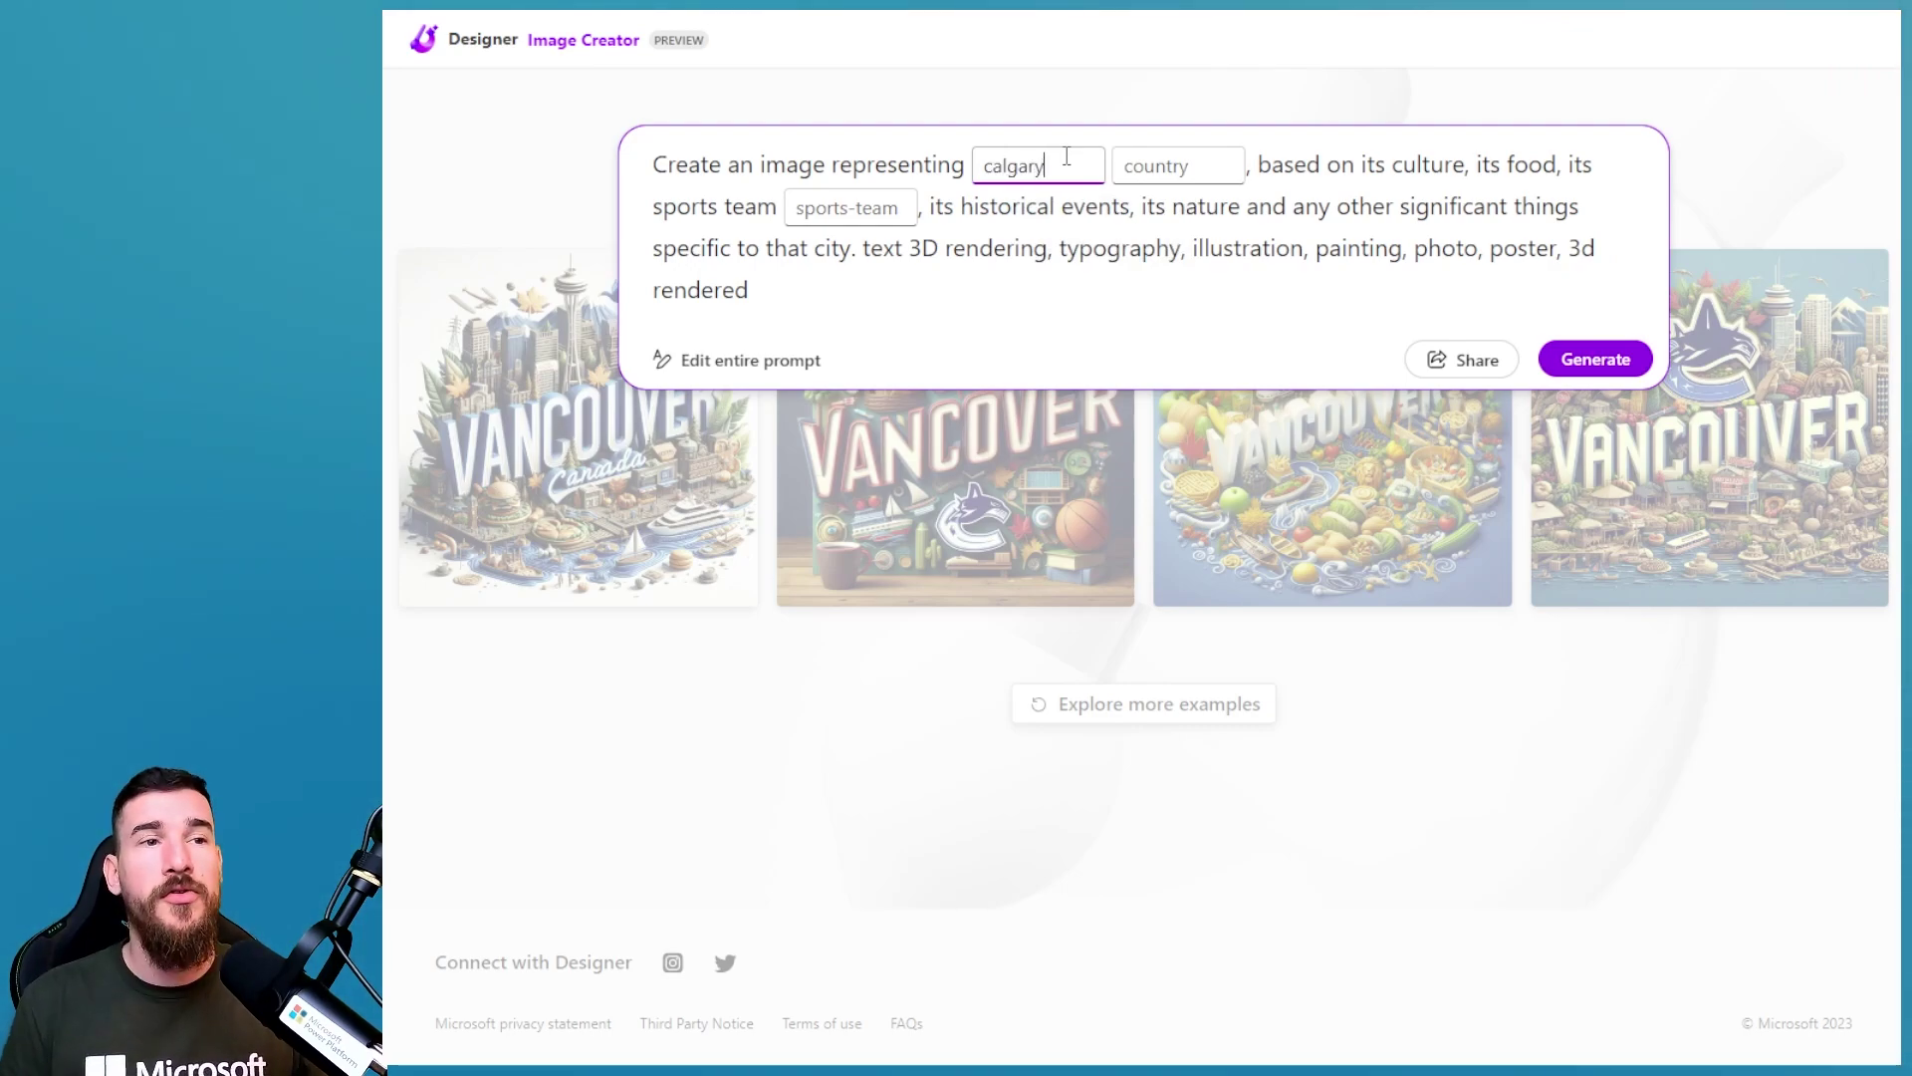
left_click(1179, 176)
type("canada")
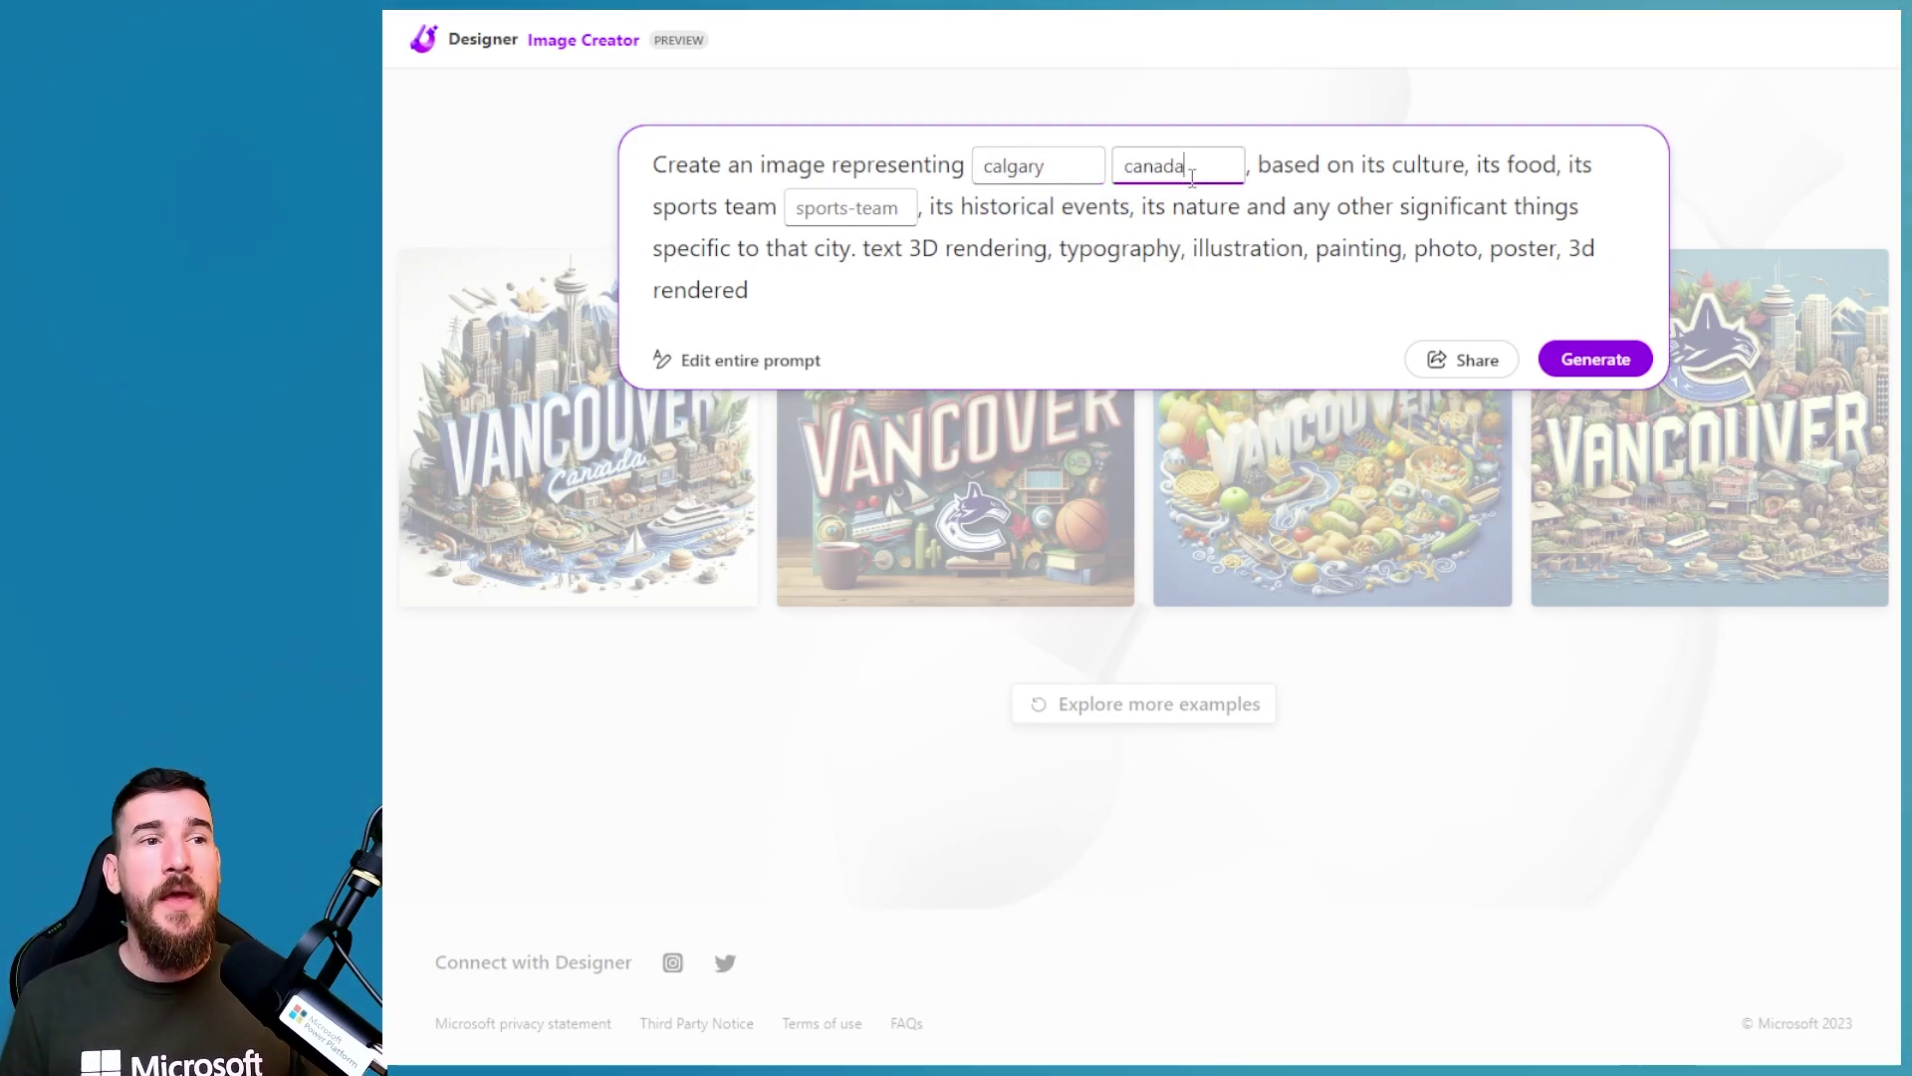
left_click(887, 204)
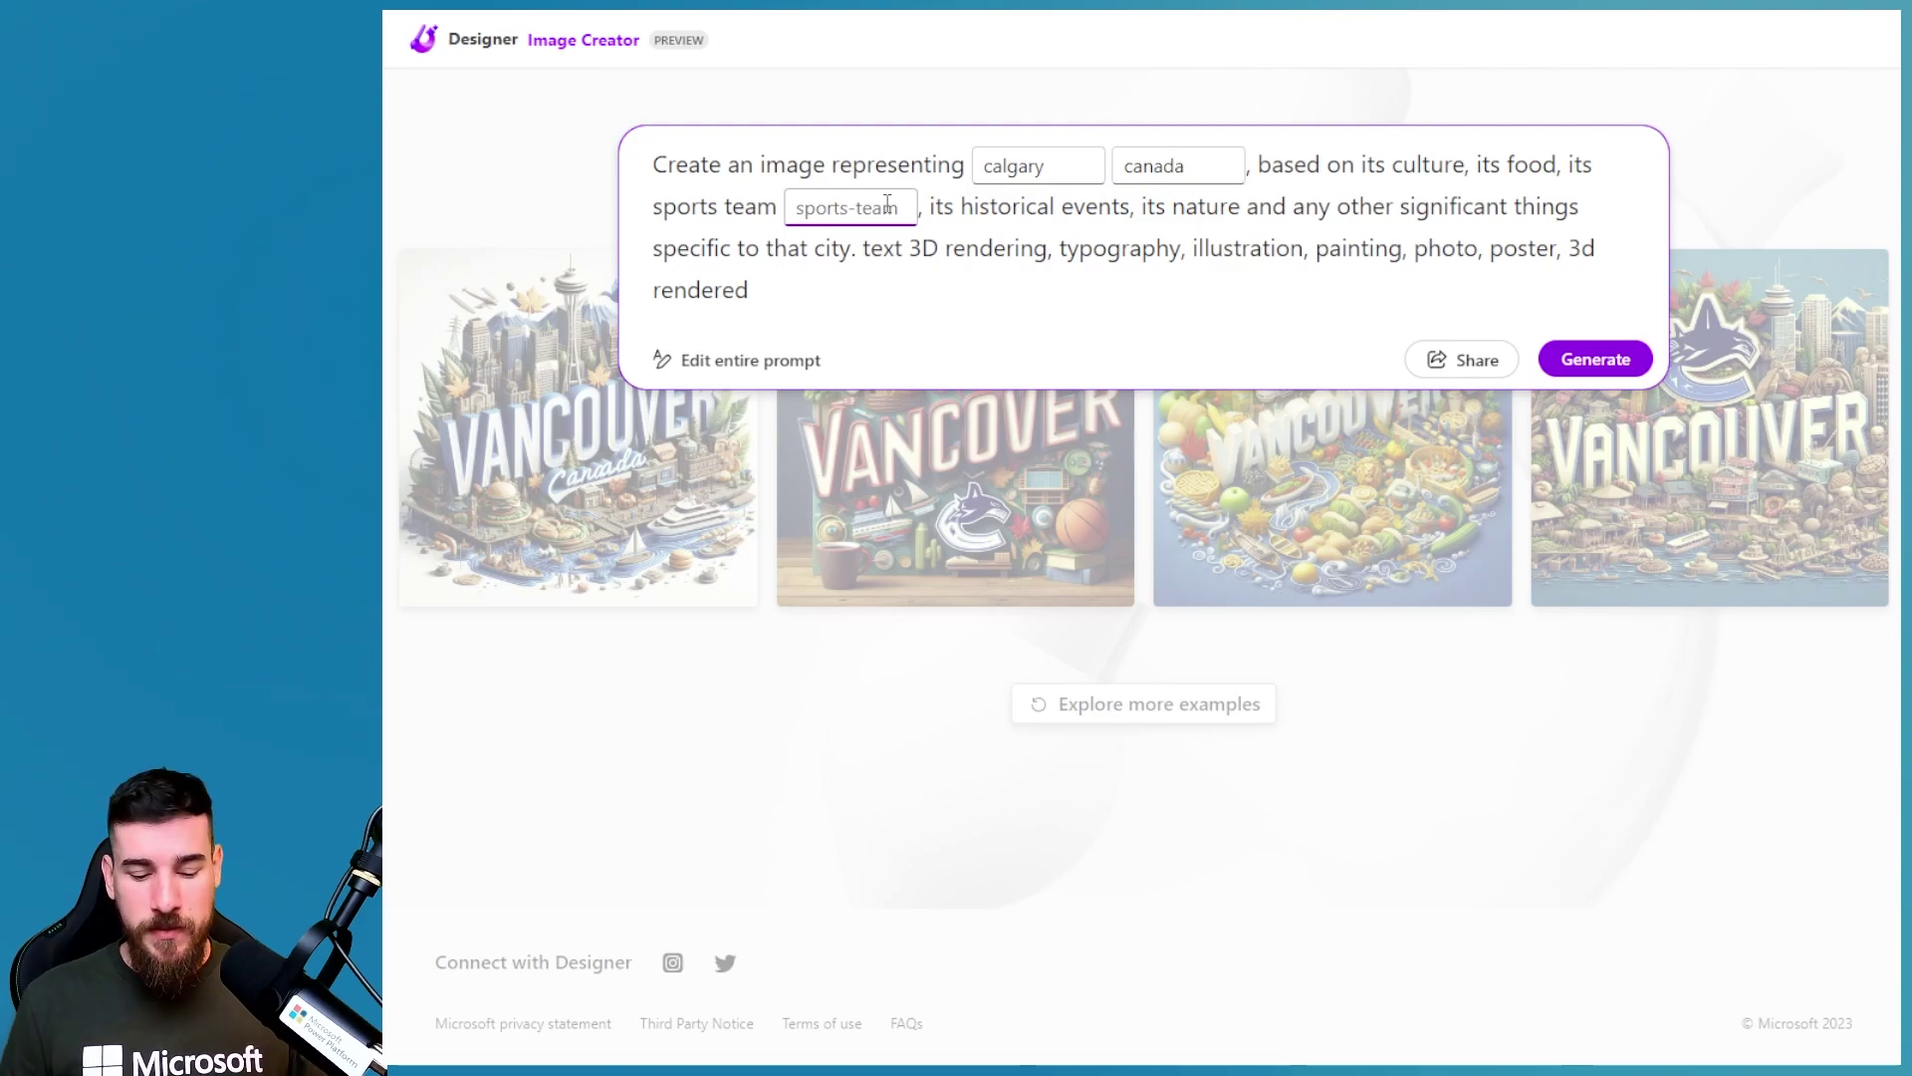
type("flames")
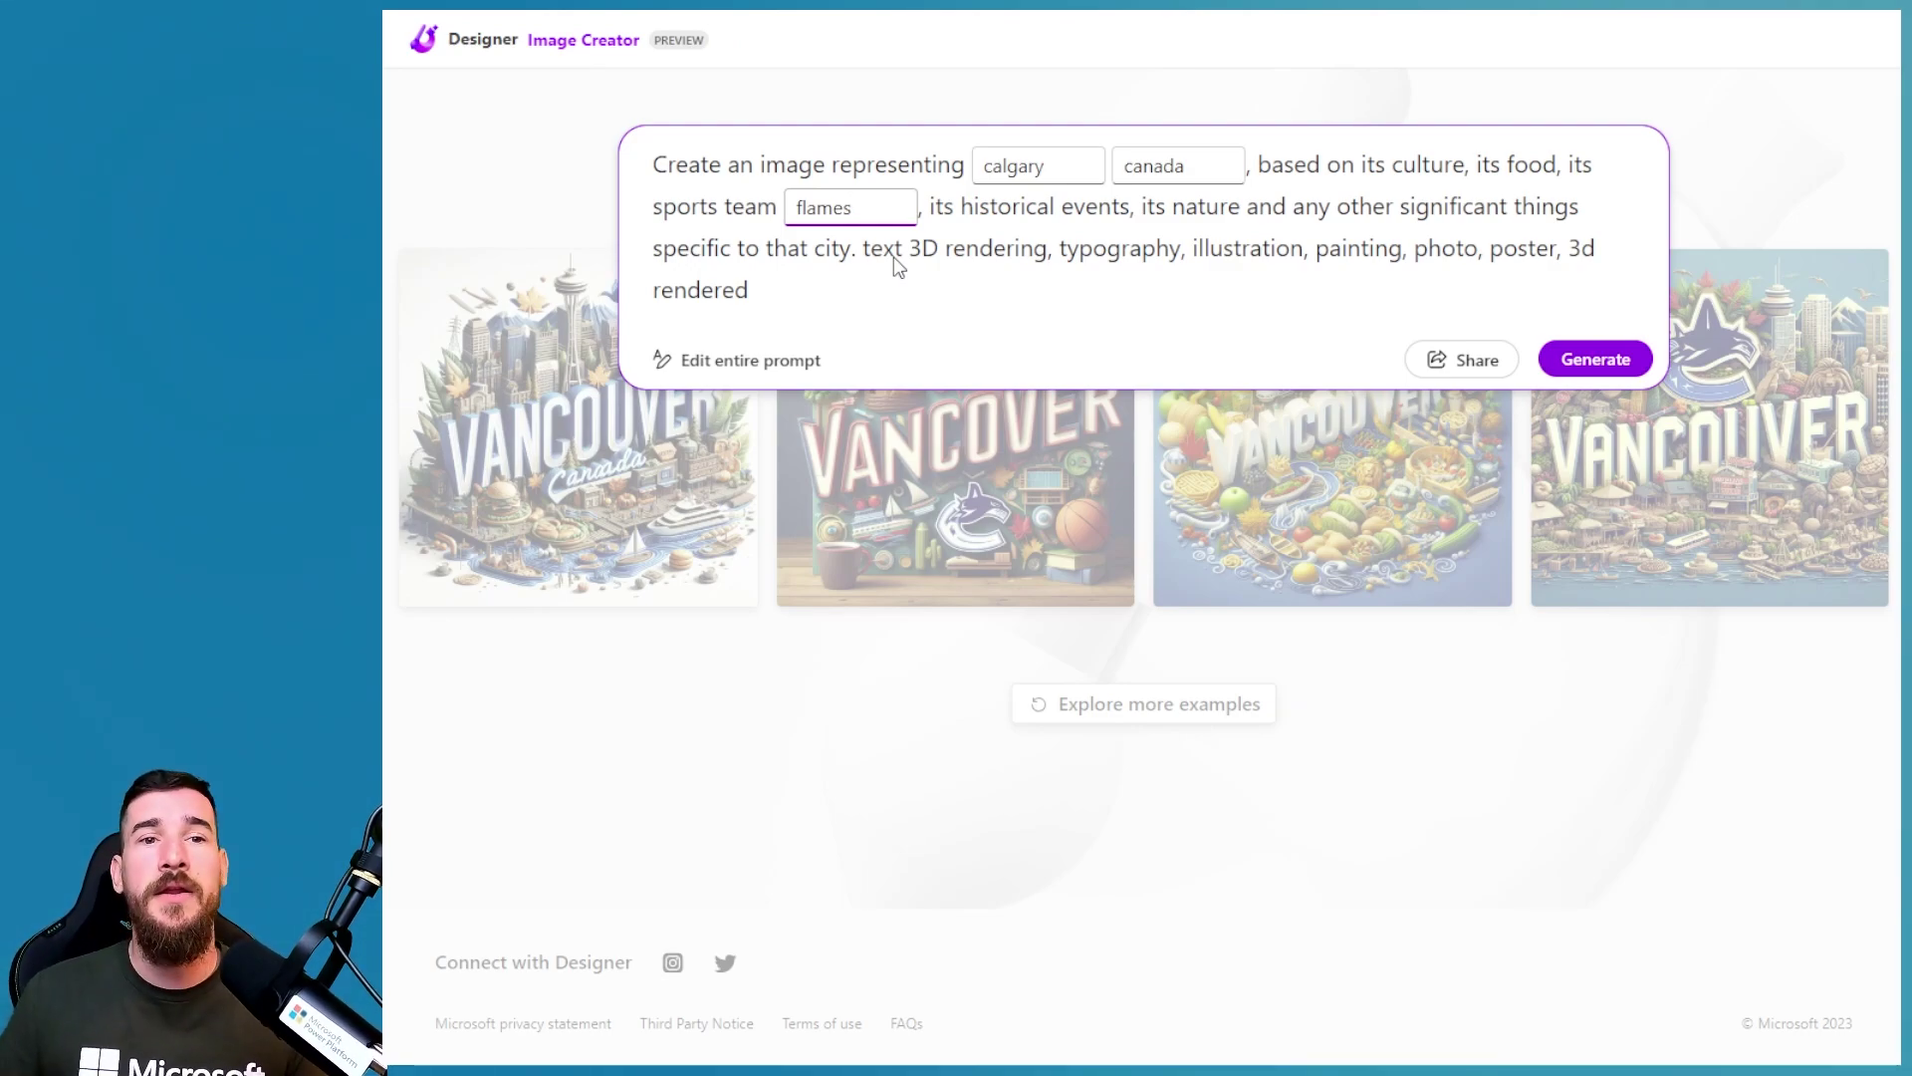
left_click(1593, 364)
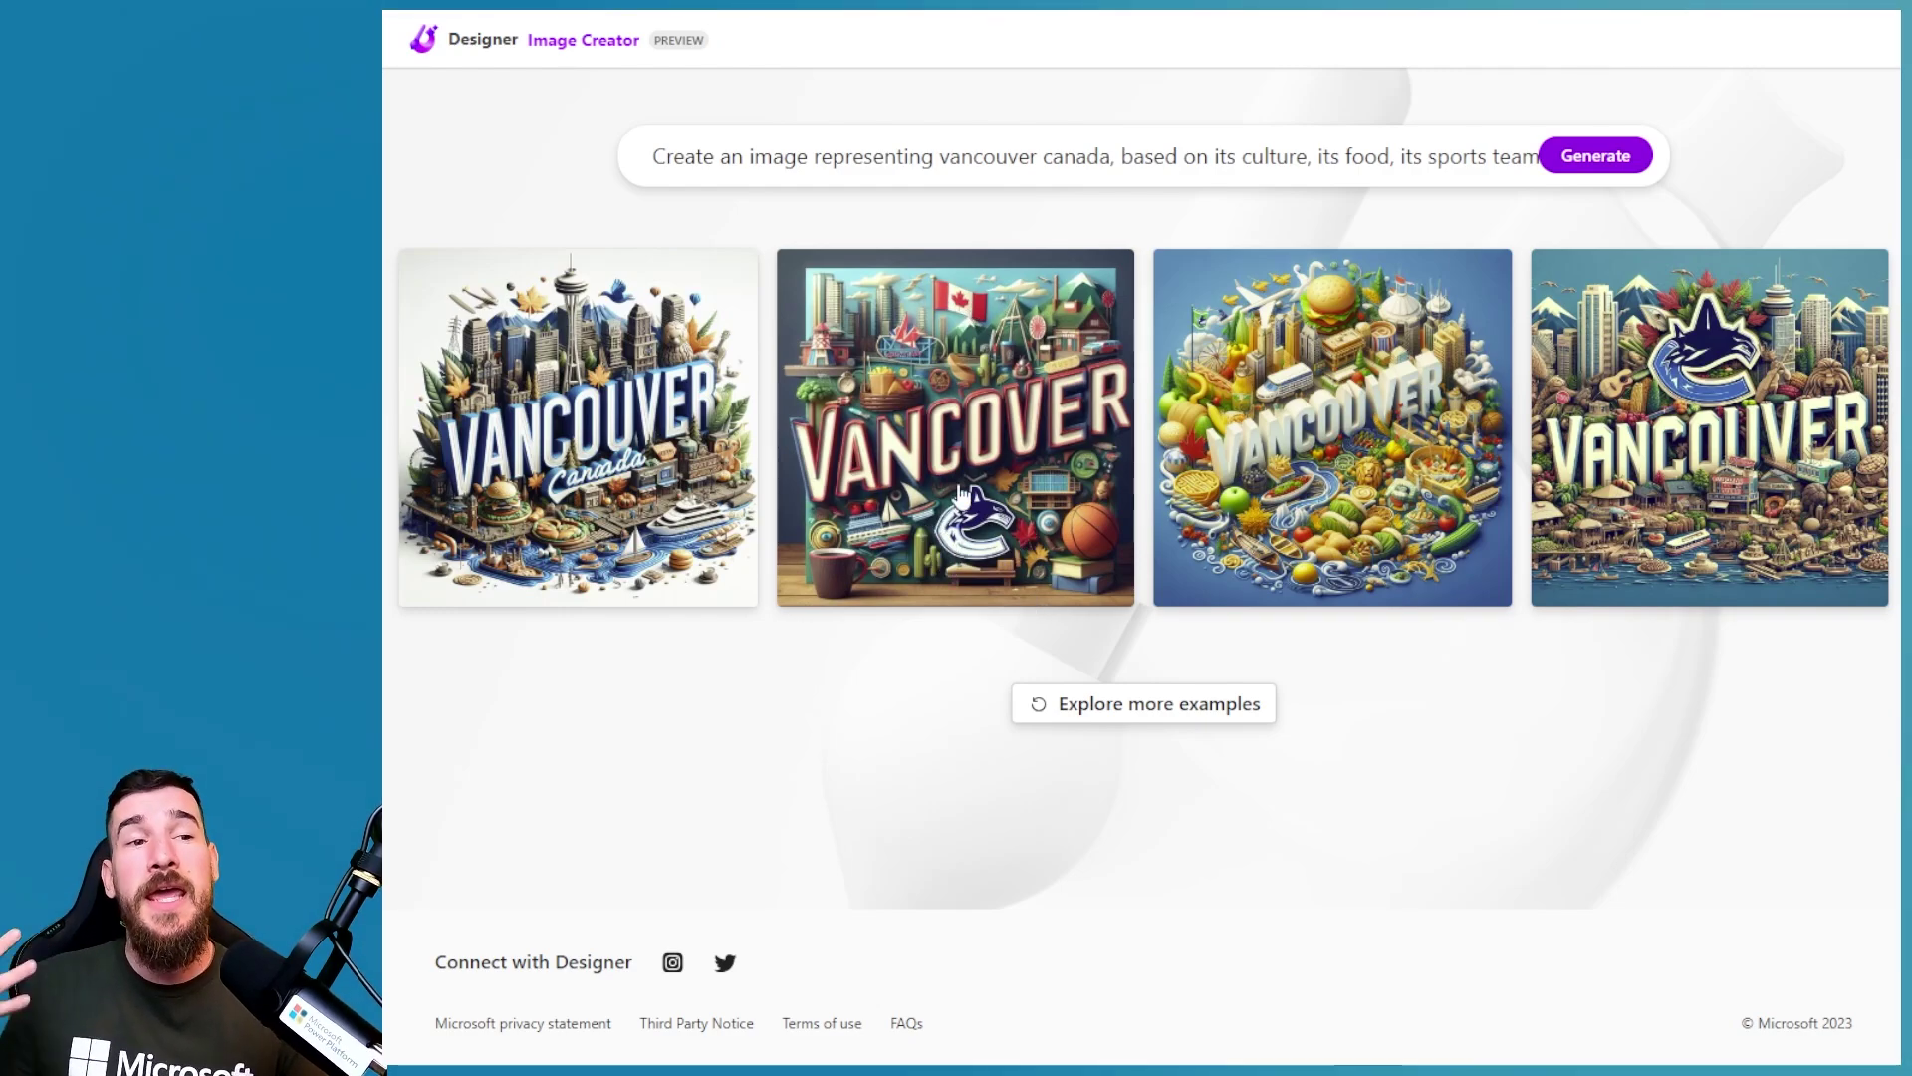
- Open the generated Vancouver image with the Canadian flag and basketball in its detail view
left_click(971, 441)
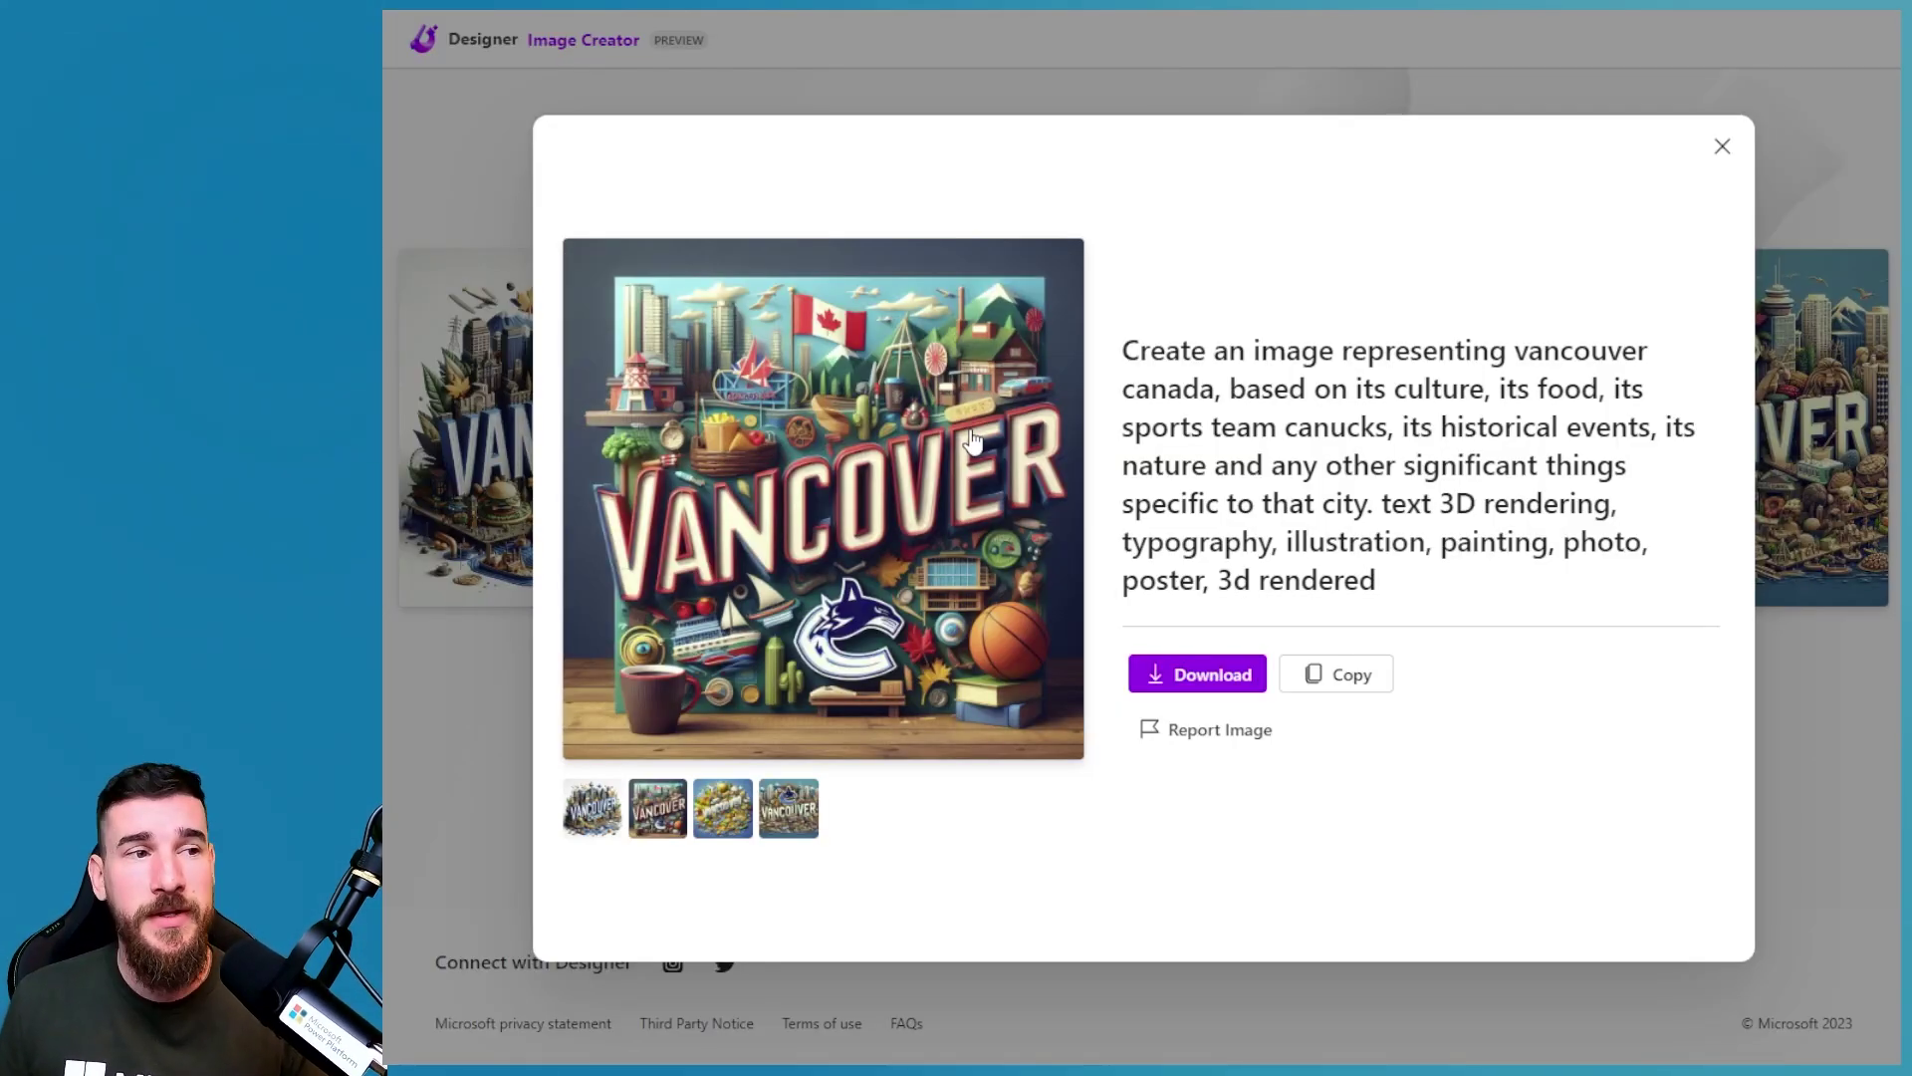